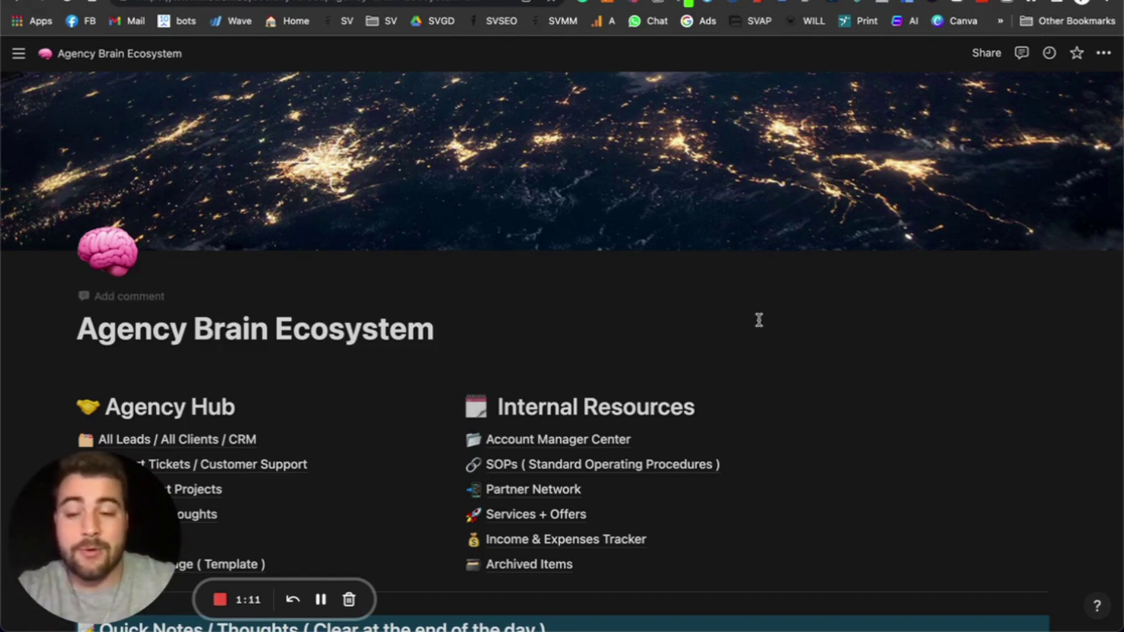
Scroll down the Agency Brain Ecosystem page past the cover to Quick Notes and the To-Do List board
scroll(758, 320, down, 3)
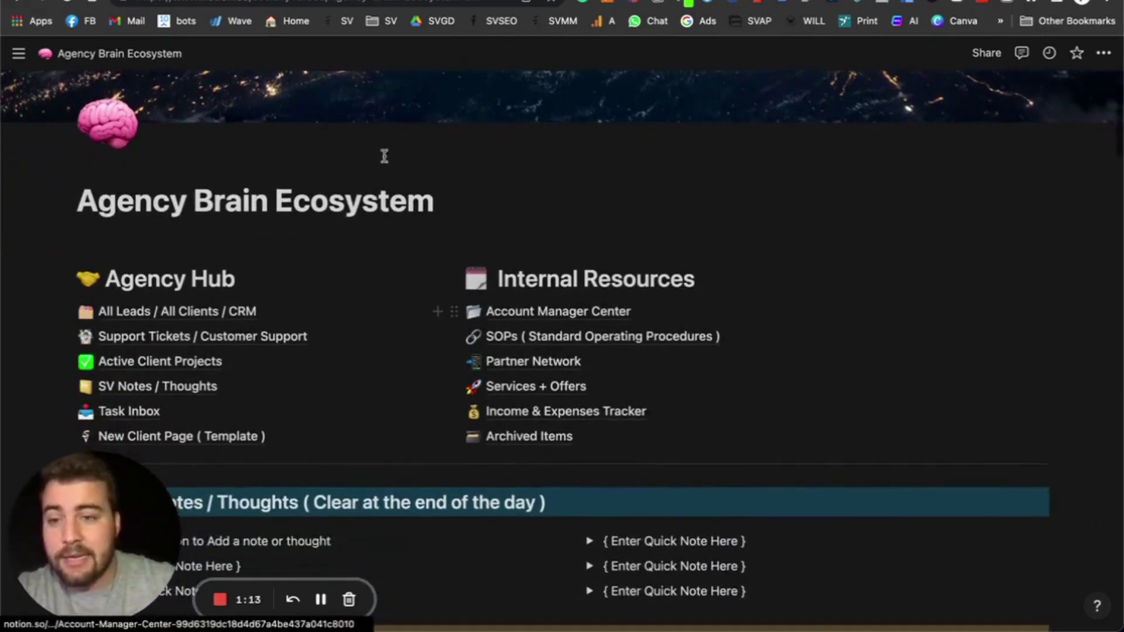
scroll(766, 190, up, 3)
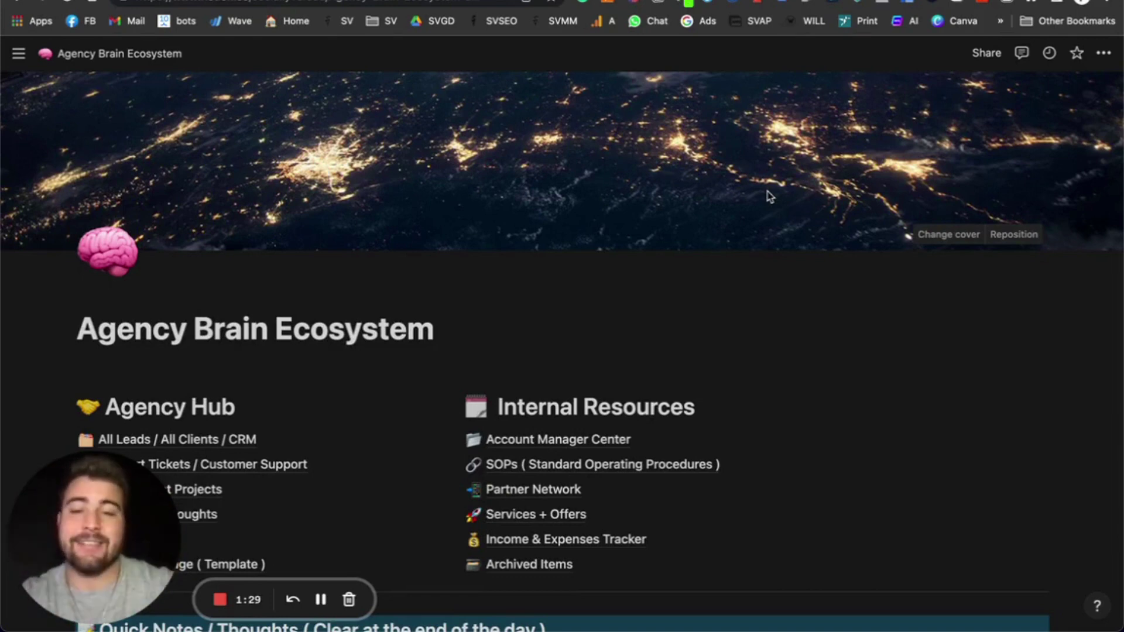
scroll(665, 309, down, 3)
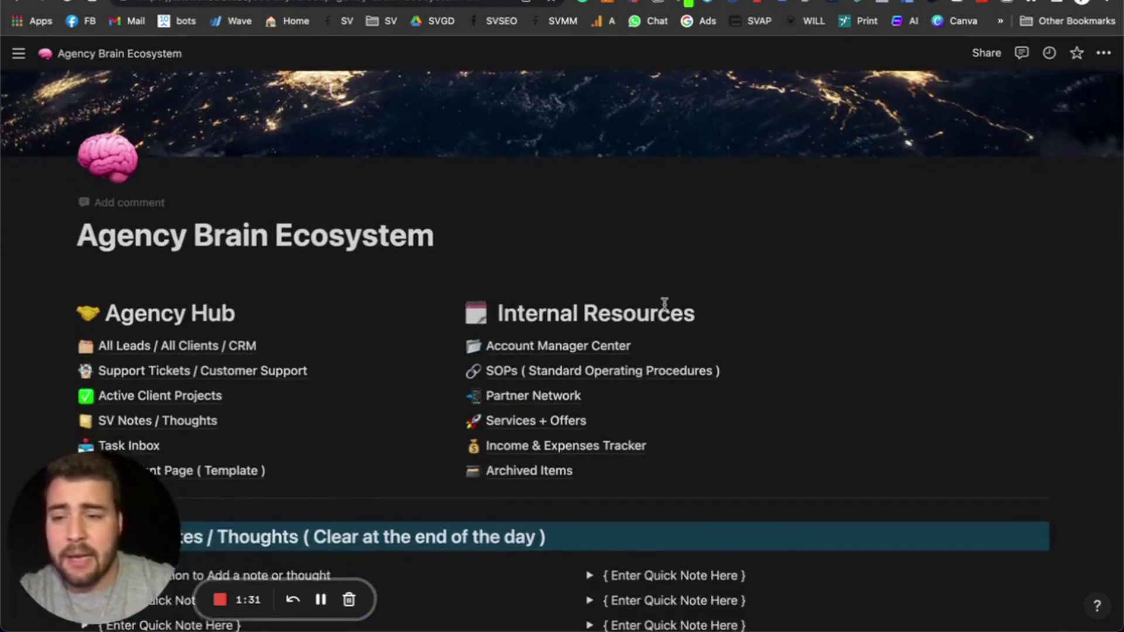
scroll(526, 246, down, 4)
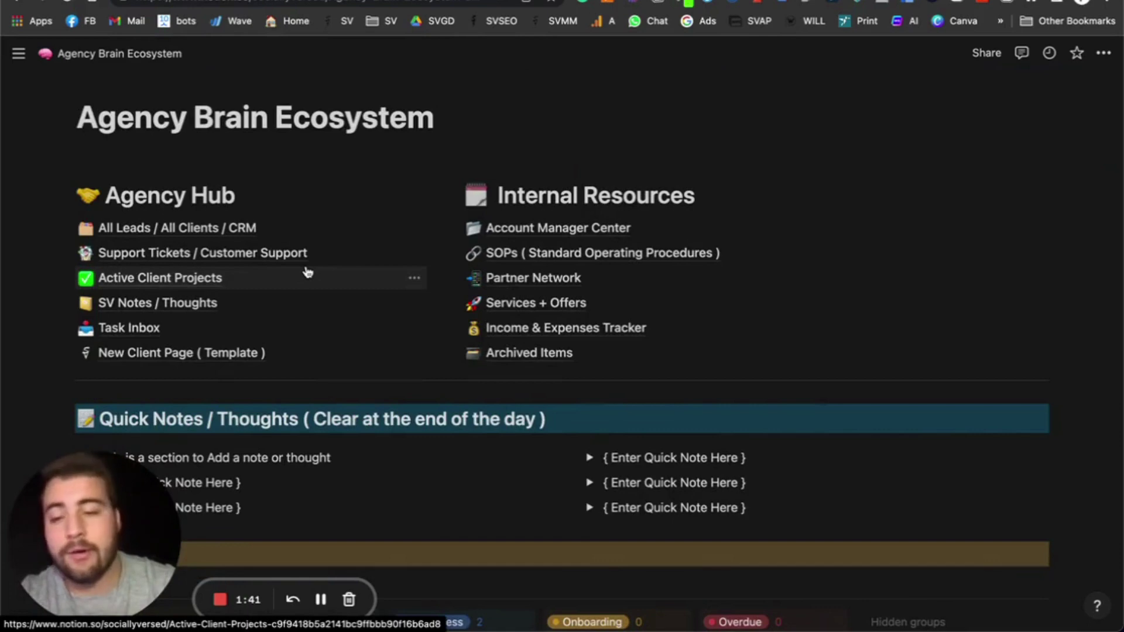
scroll(275, 223, down, 3)
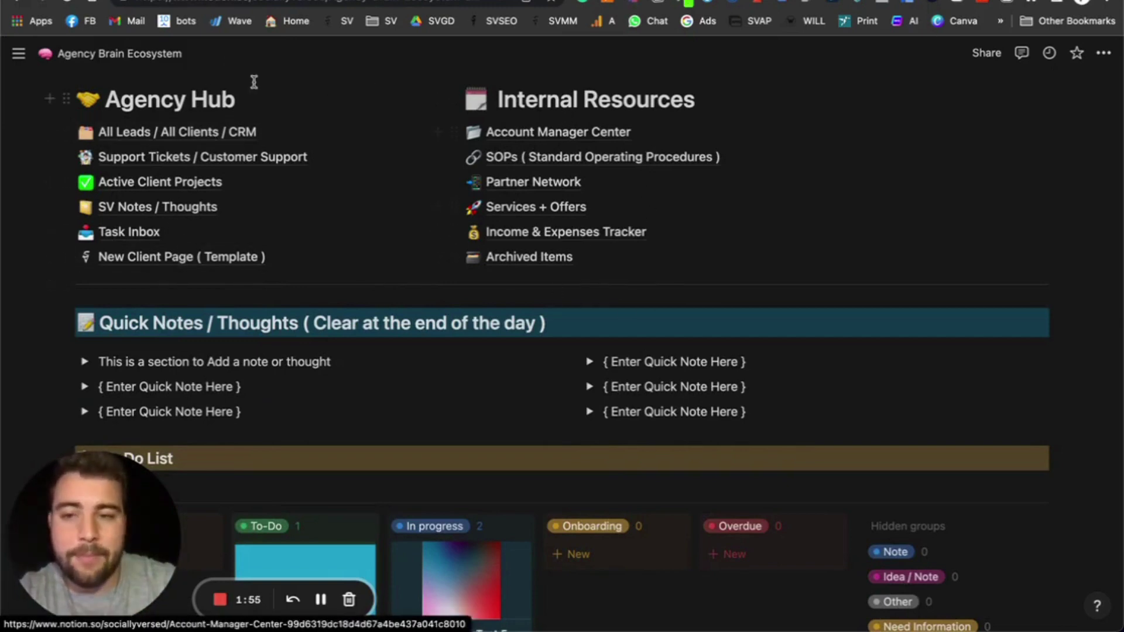
Expand a Quick Note to view its details, then collapse it again
scroll(189, 311, down, 2)
scroll(189, 311, down, 1)
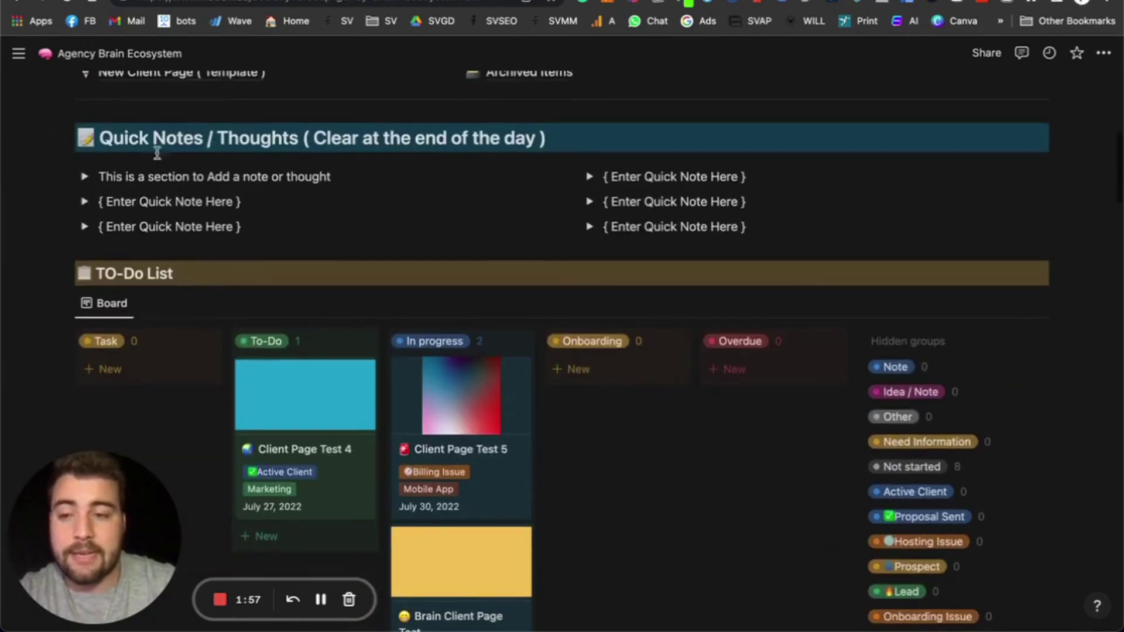
click(588, 185)
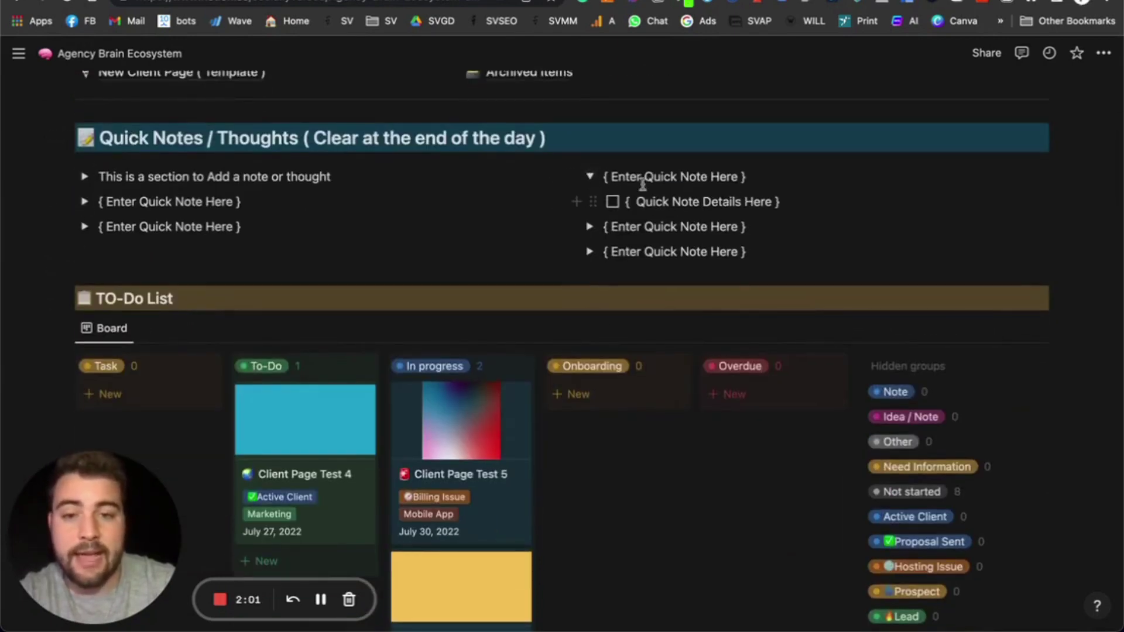
click(590, 177)
Scroll down to the 121-entry Main Brain/Hub database, then switch to Integrately
scroll(46, 200, down, 4)
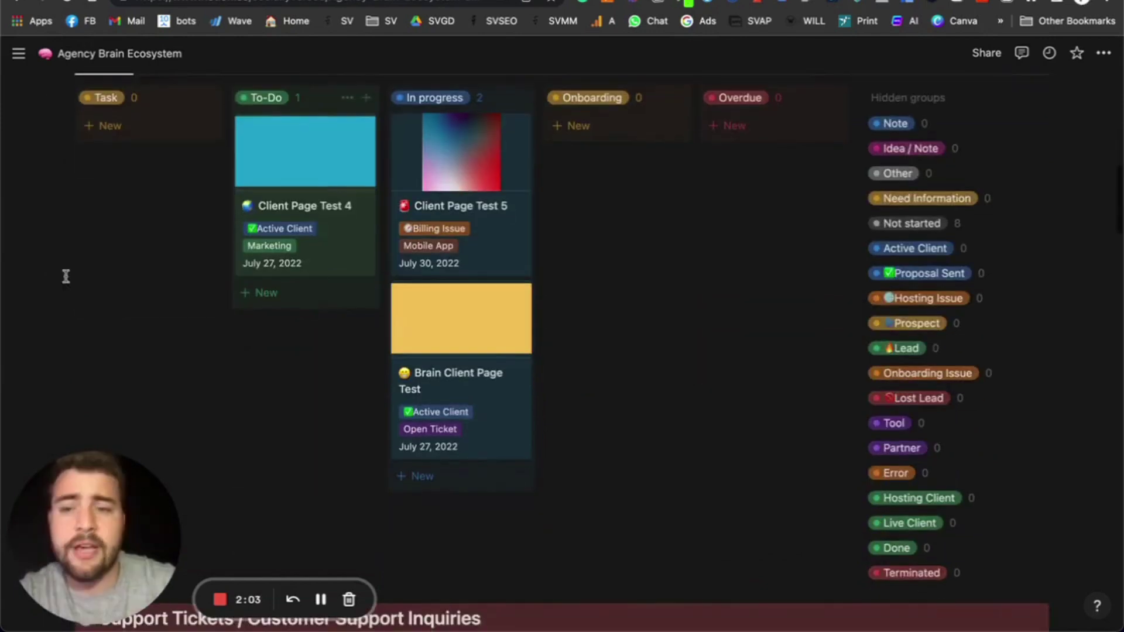
scroll(387, 271, down, 7)
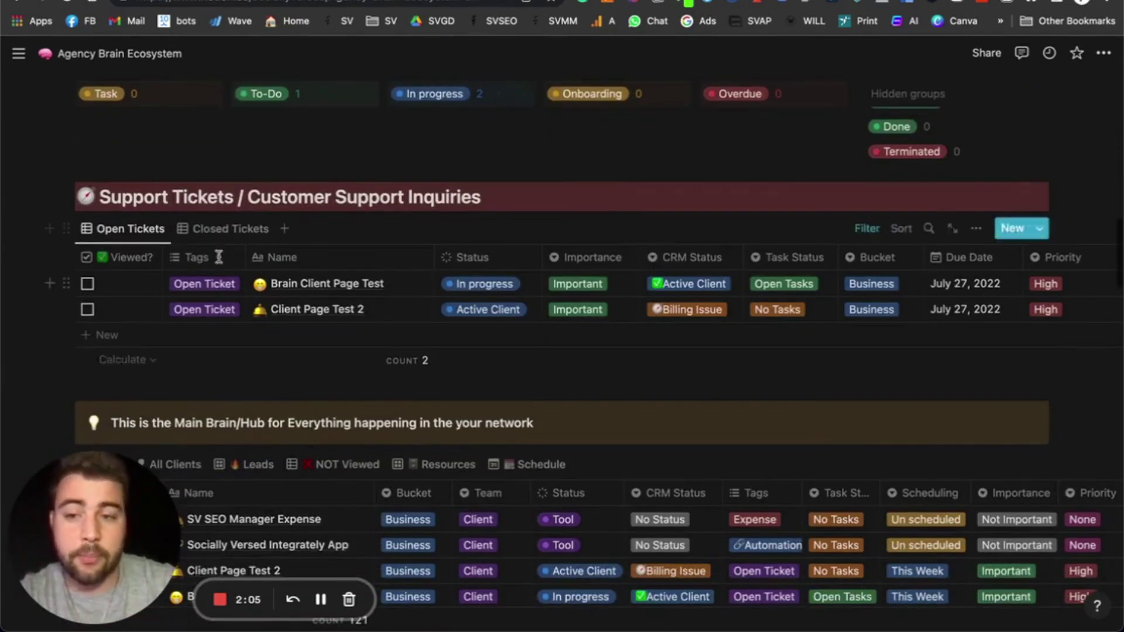
scroll(316, 321, down, 4)
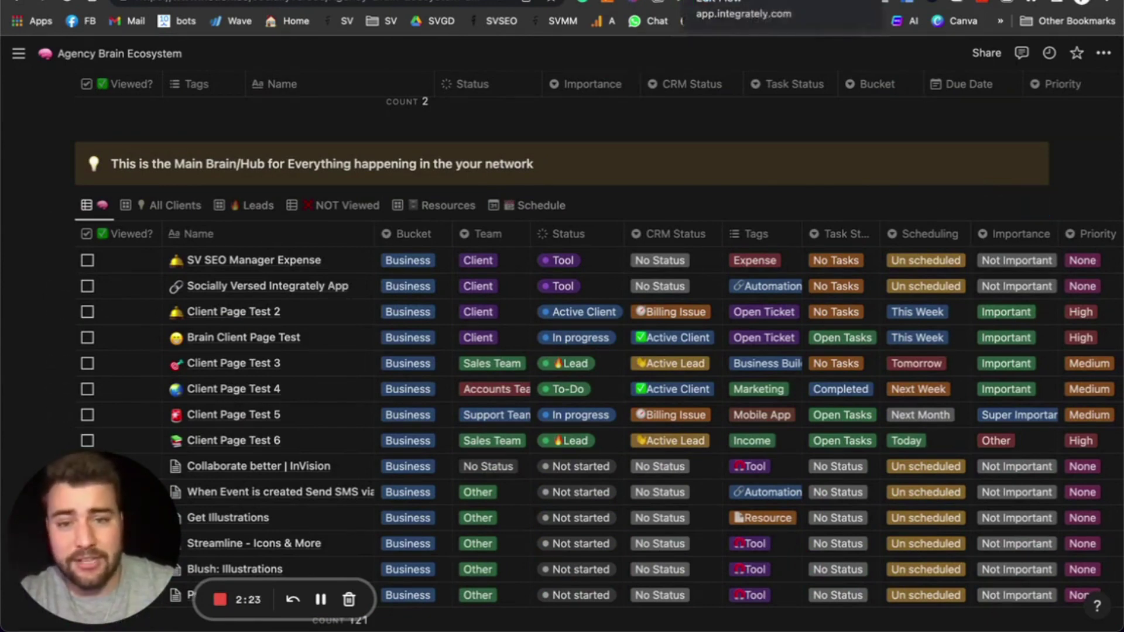
click(726, 2)
Close the step-type list, review the Socially Versed form-to-Notion steps, and open the trigger's form page
click(288, 451)
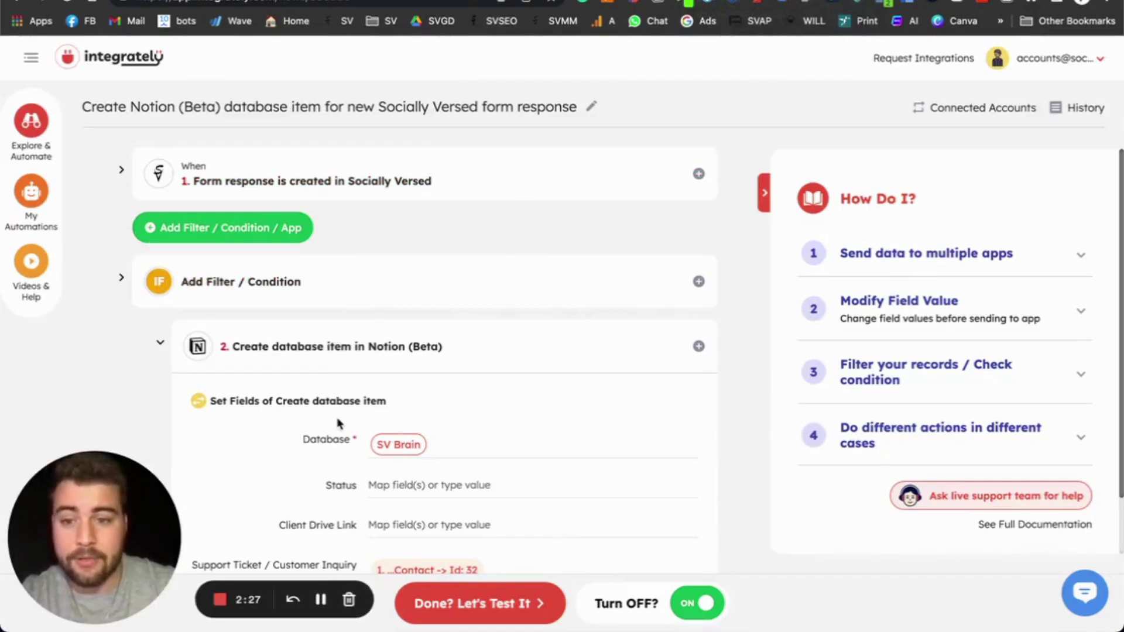
scroll(337, 422, down, 4)
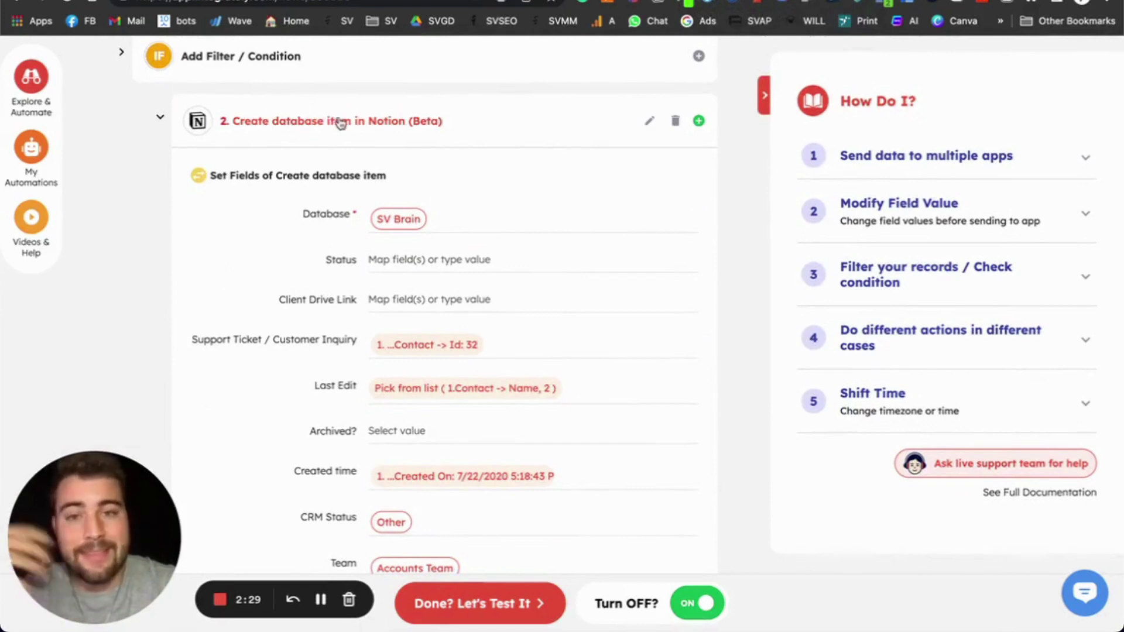
scroll(336, 122, up, 4)
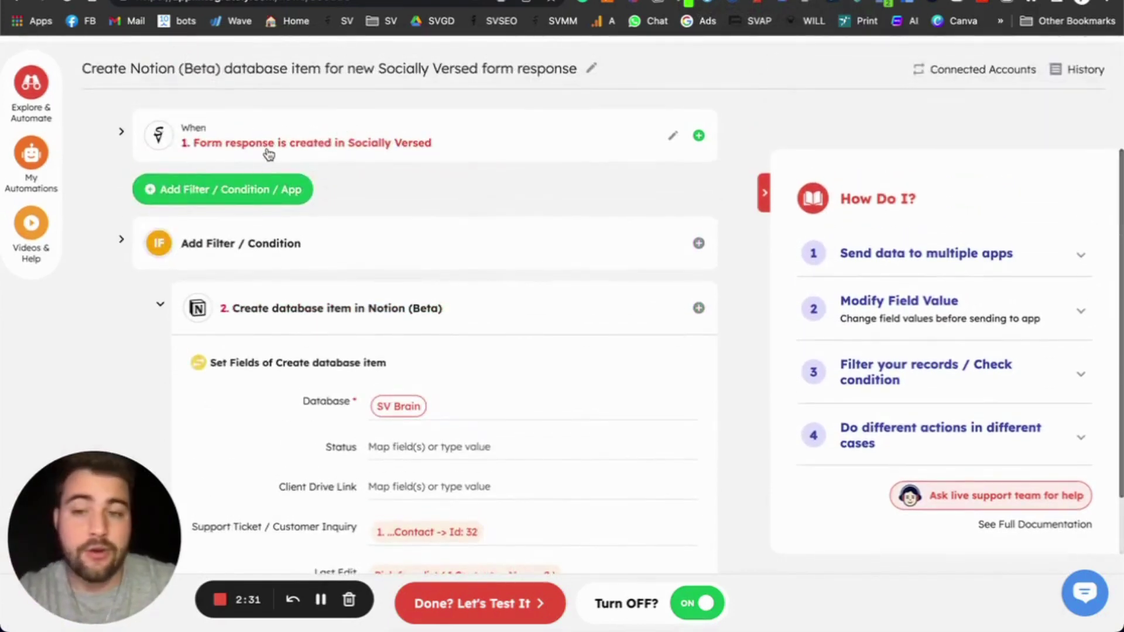
click(271, 146)
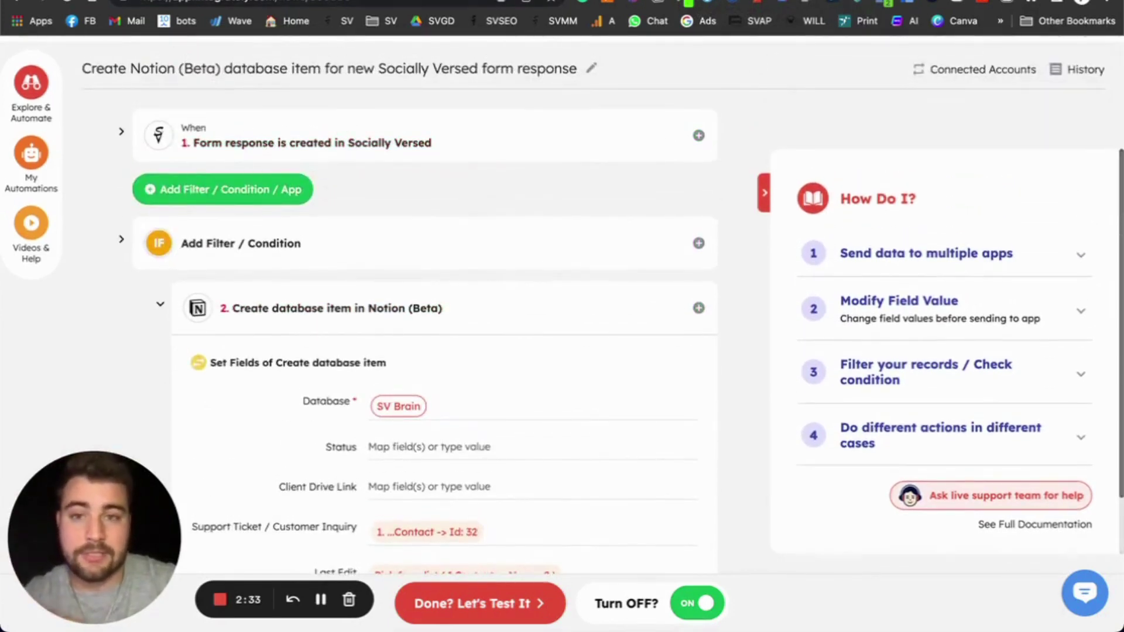
Look over the Website Design Quote form on Socially Versed, then close it to return to Integrately
scroll(658, 410, down, 5)
scroll(660, 398, up, 5)
scroll(785, 295, down, 5)
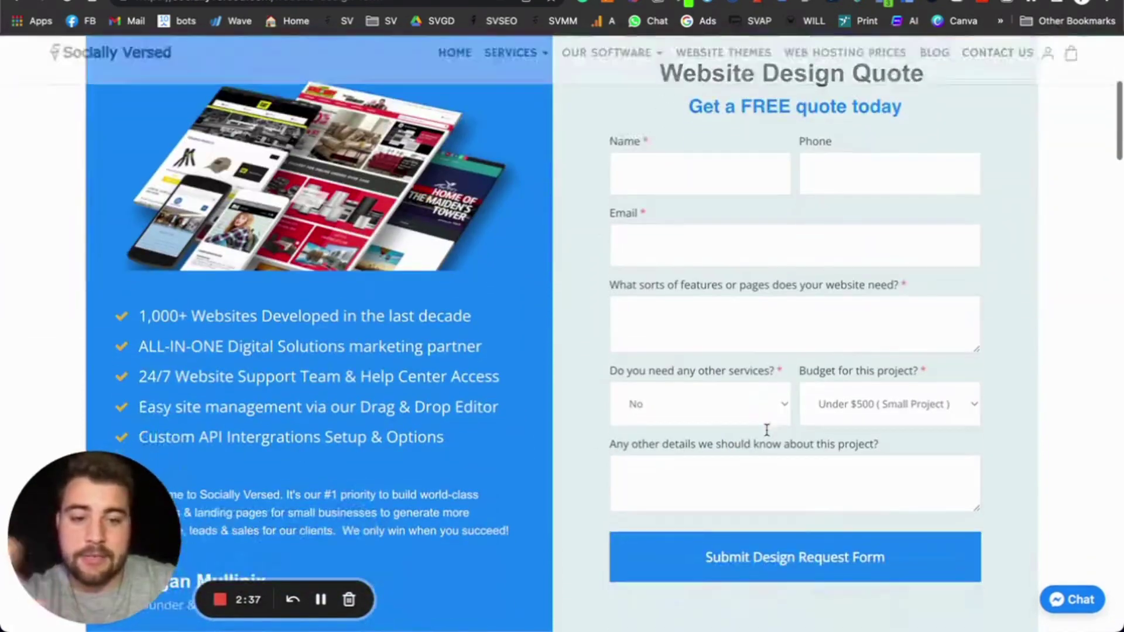
key(super+w)
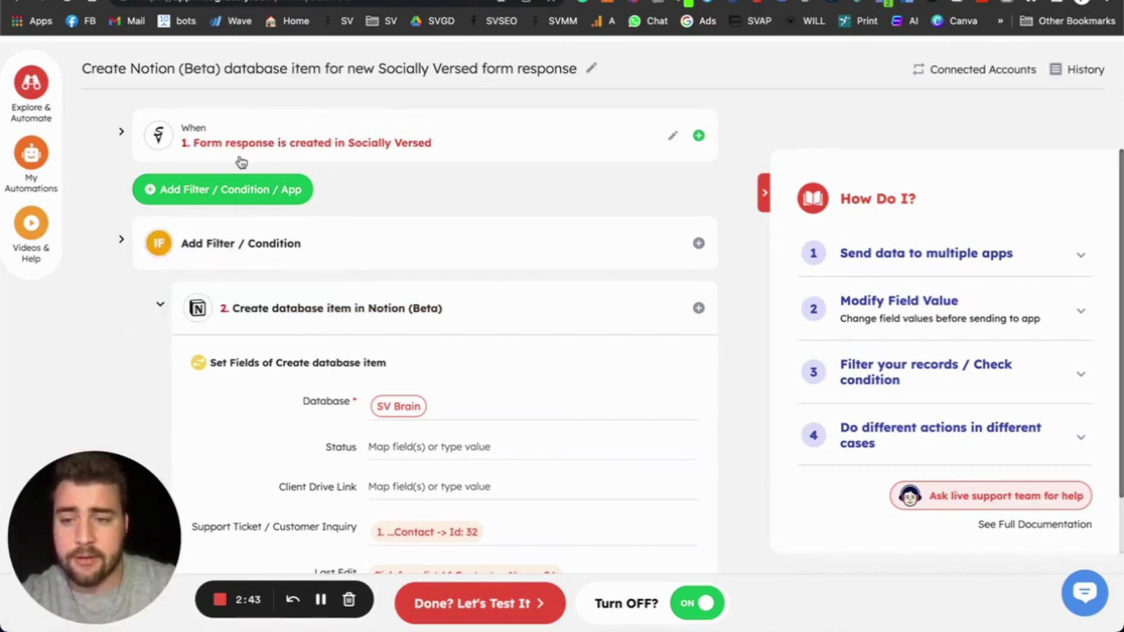
Review the Notion step's Set Fields, like SV Brain database and Accounts Team, then return to Notion
scroll(335, 307, down, 3)
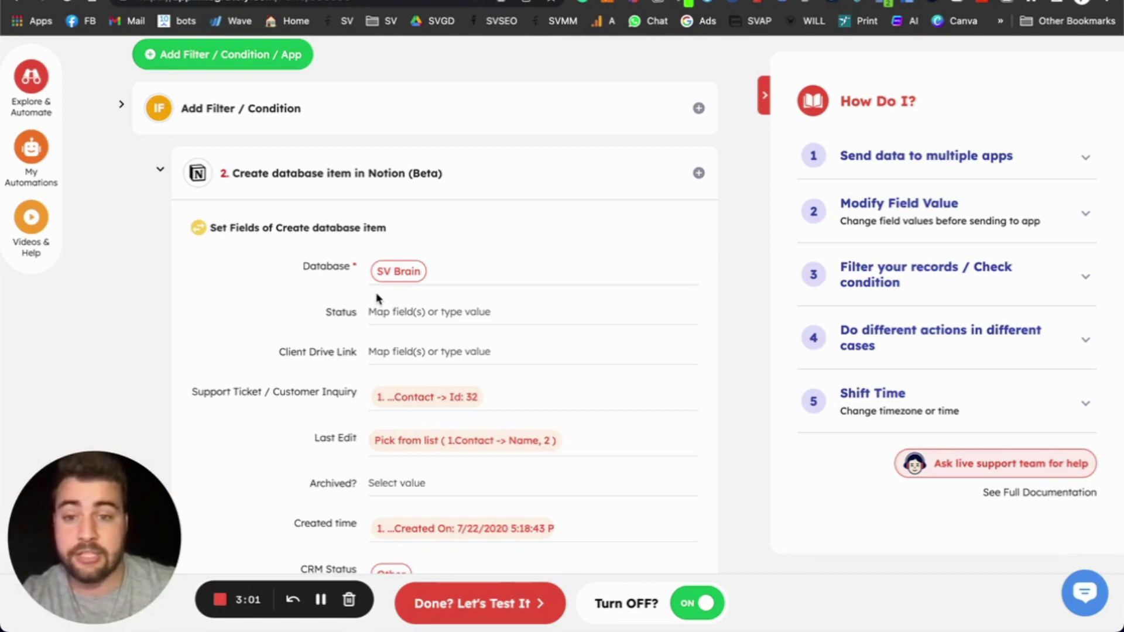
scroll(462, 308, down, 1)
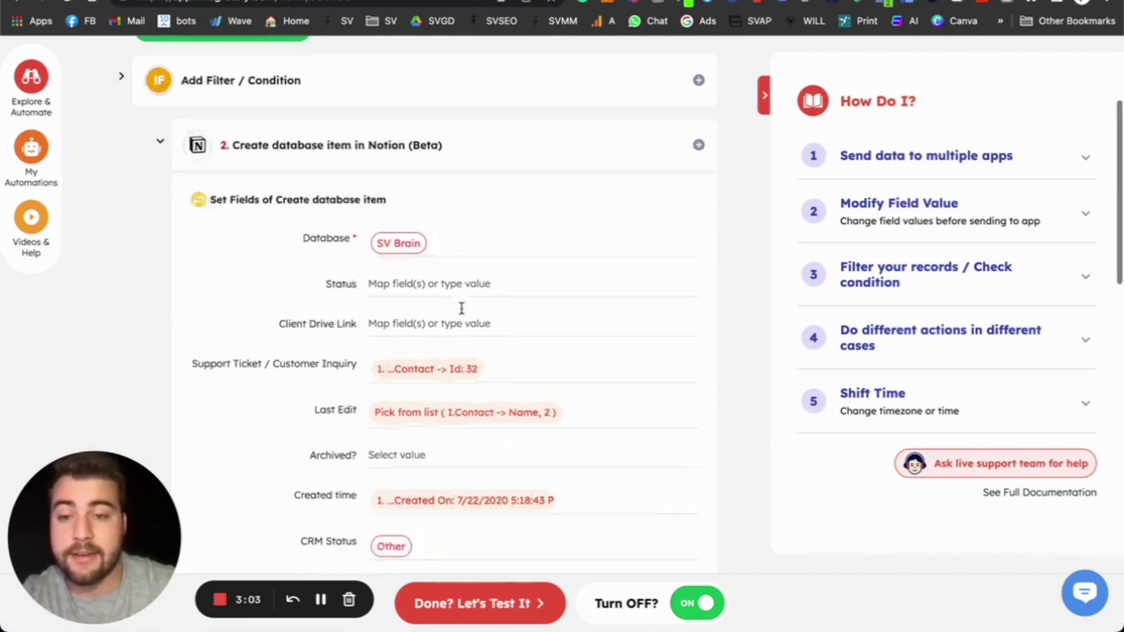
scroll(462, 308, down, 3)
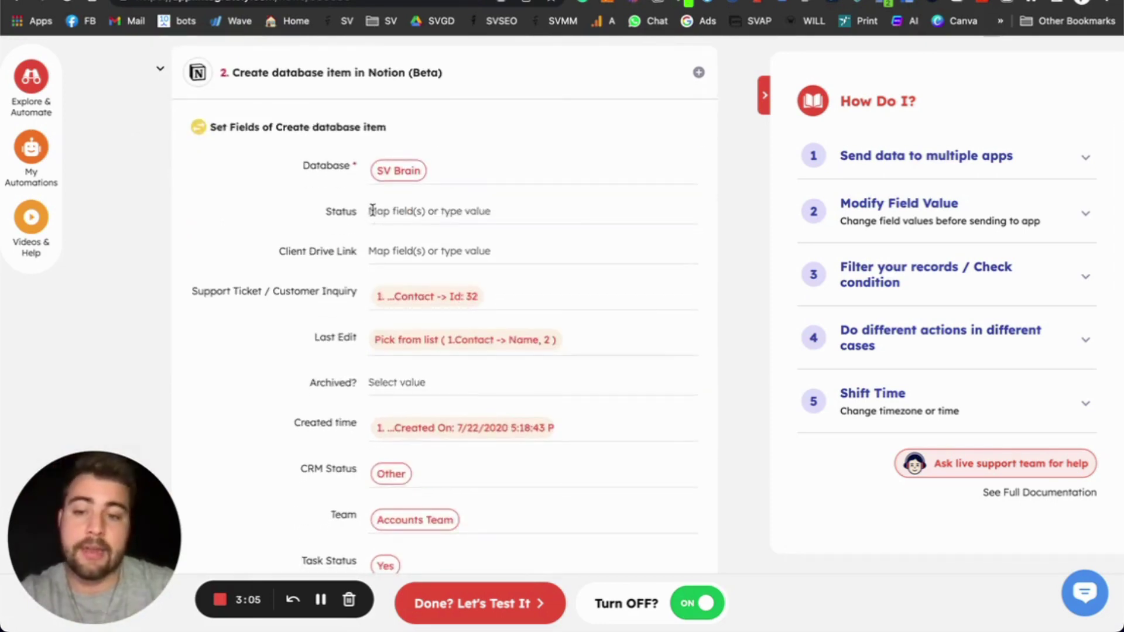
scroll(410, 431, down, 5)
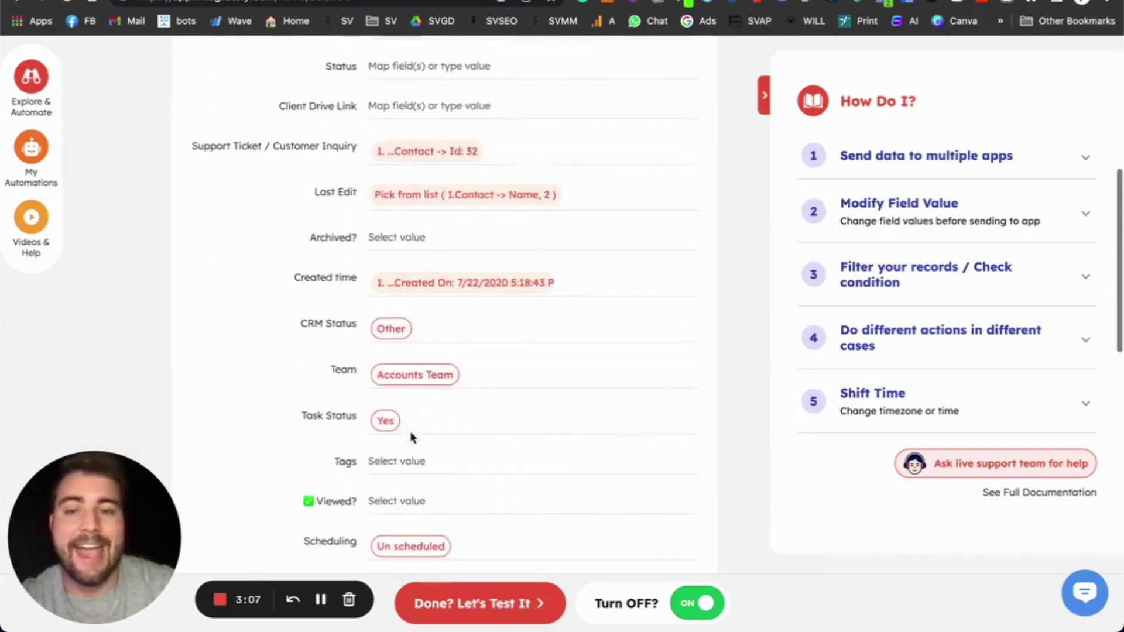
click(375, 3)
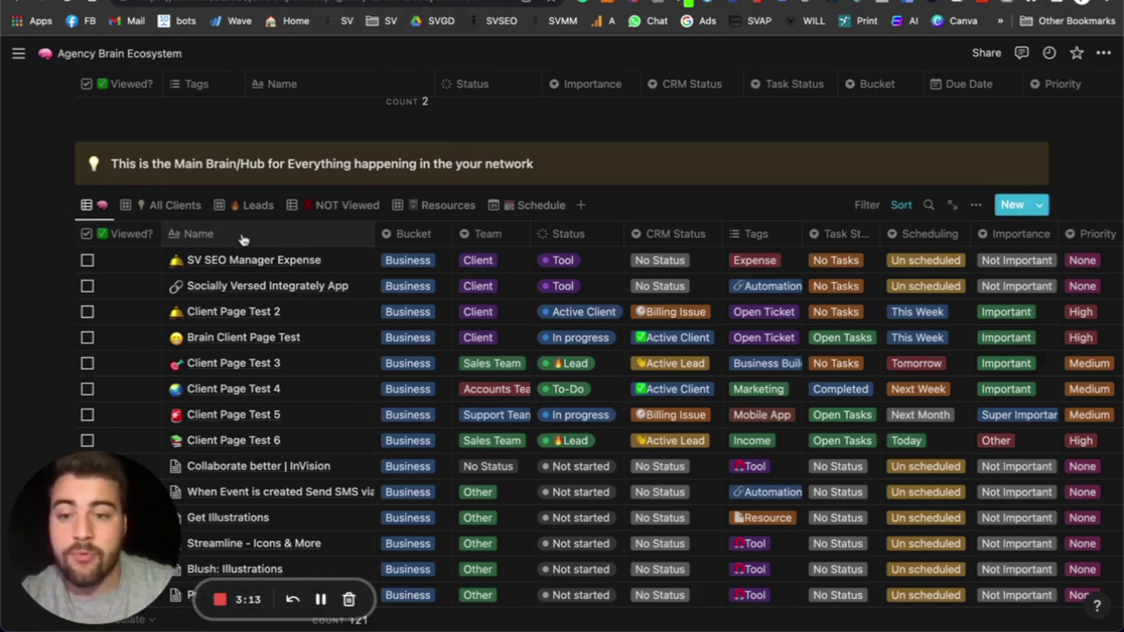
Inspect the first row's Bucket and Team choices, leaving them as Business and Client
click(410, 235)
click(412, 261)
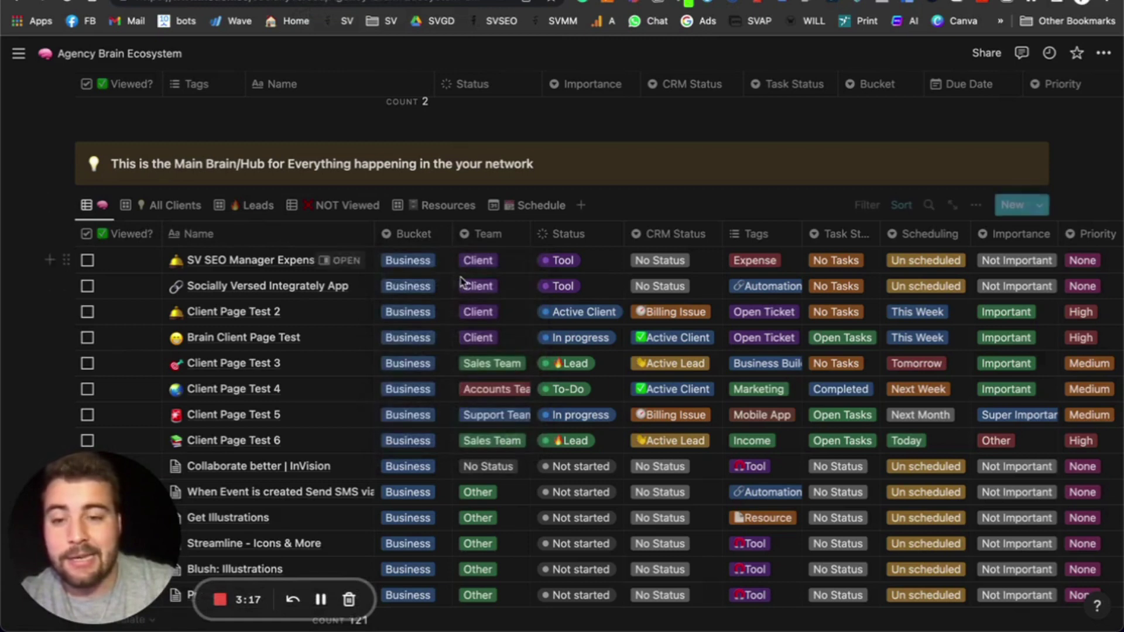
click(434, 264)
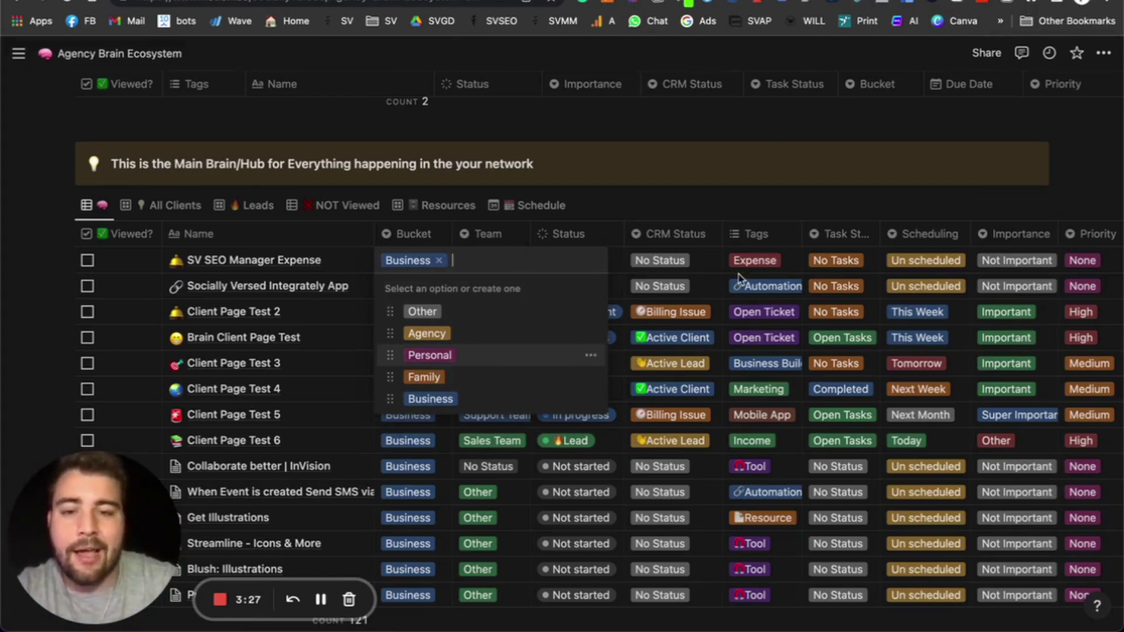
key(Escape)
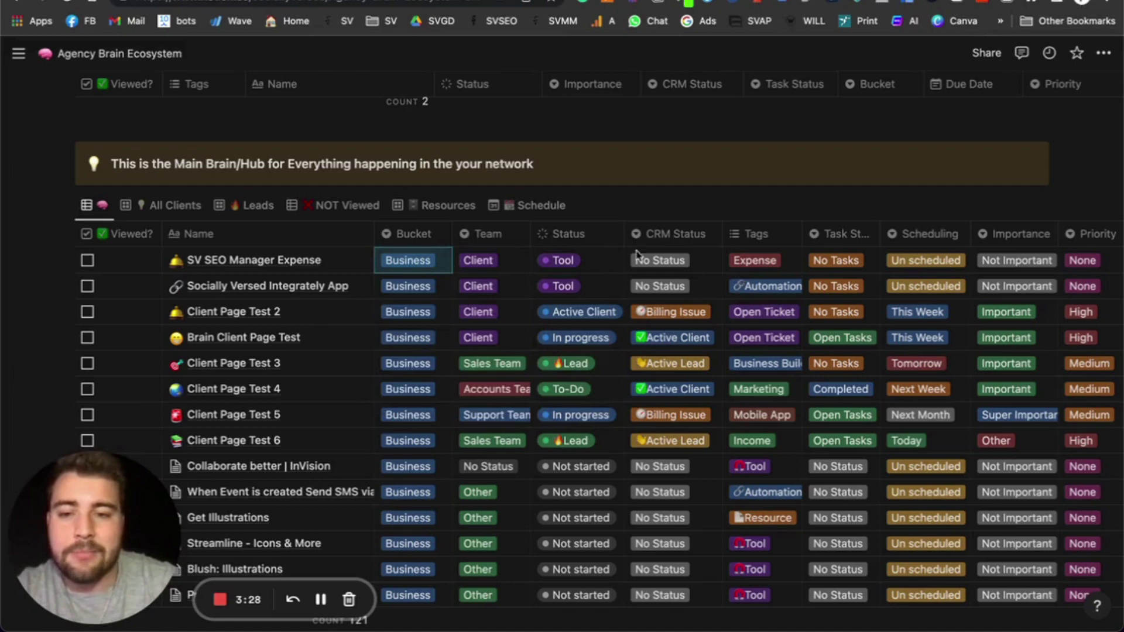
click(483, 262)
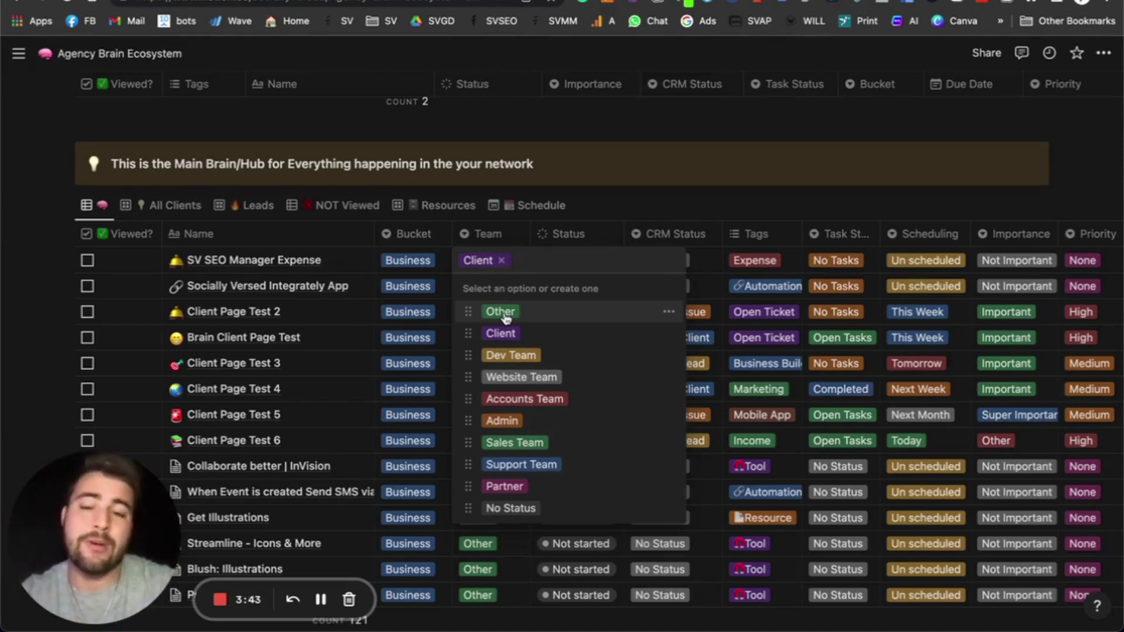
click(754, 294)
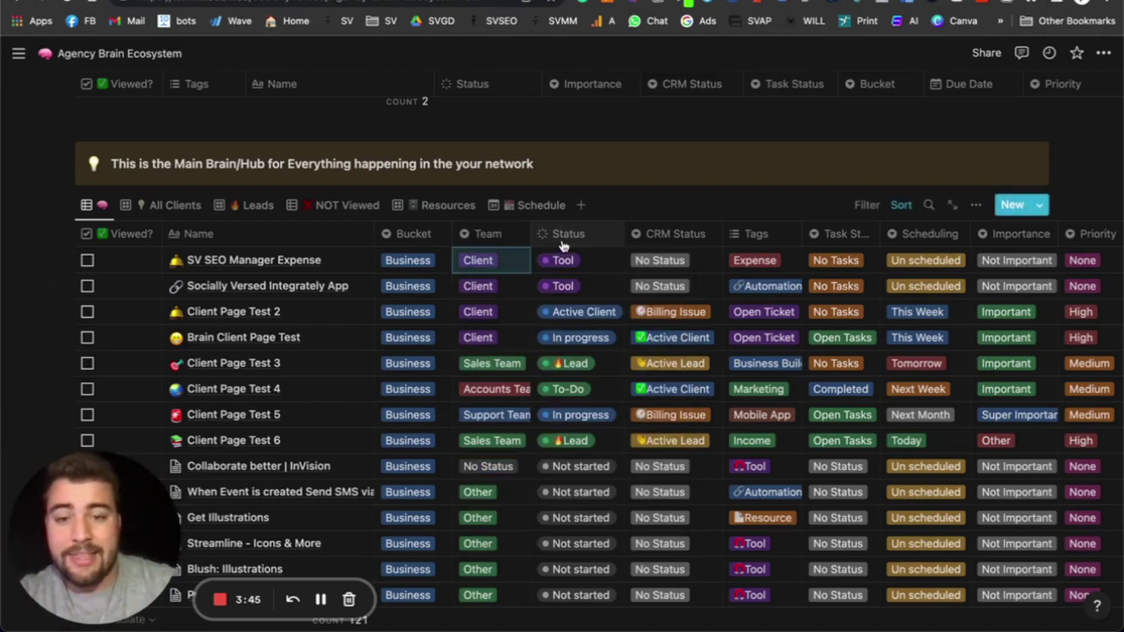
Scroll down to the hub table under the Main Brain/Hub callout
scroll(509, 472, down, 15)
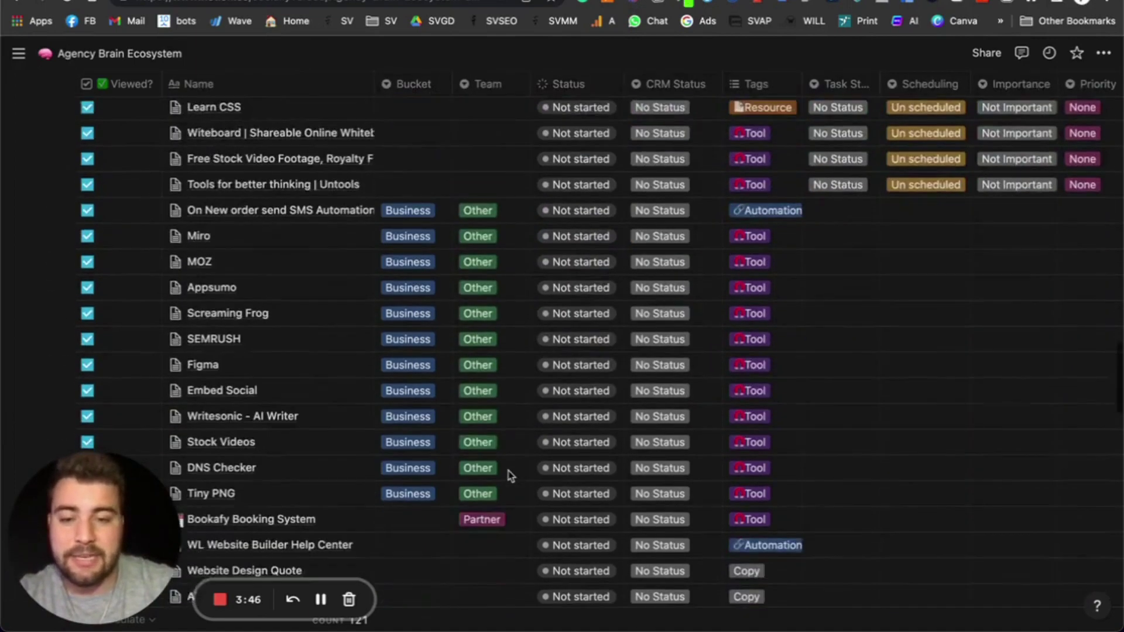
scroll(670, 296, down, 15)
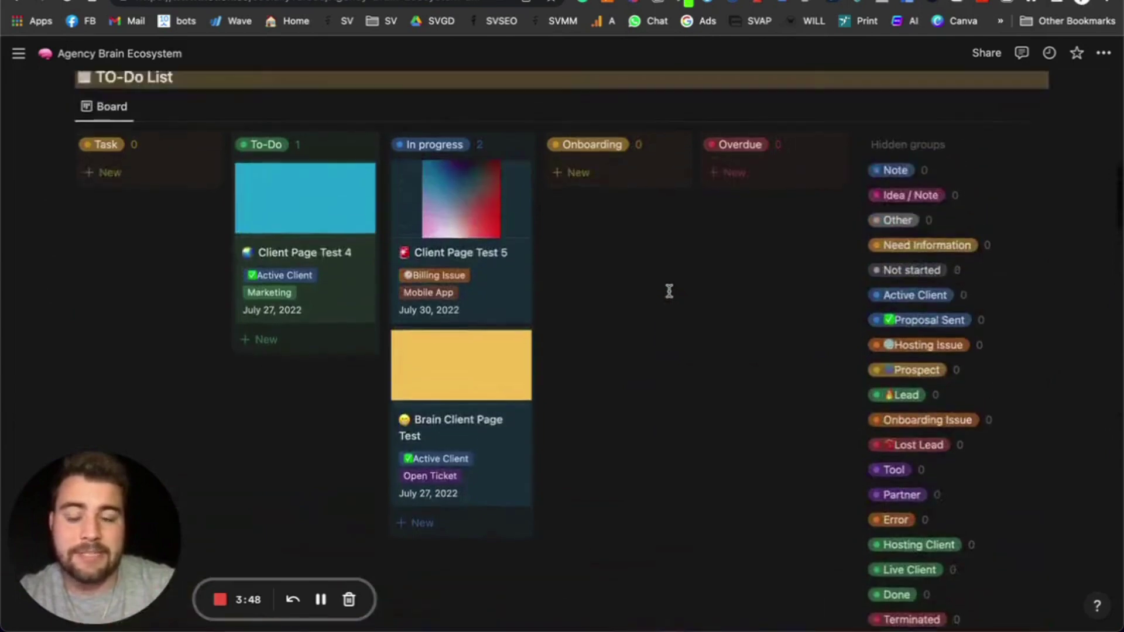
scroll(669, 291, down, 10)
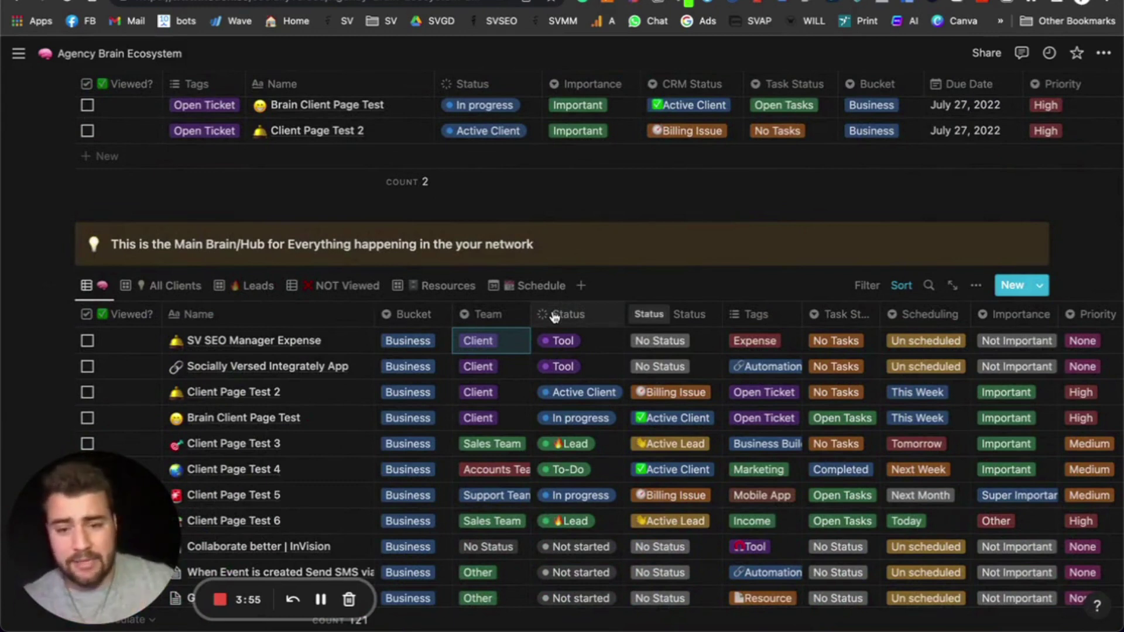
click(556, 315)
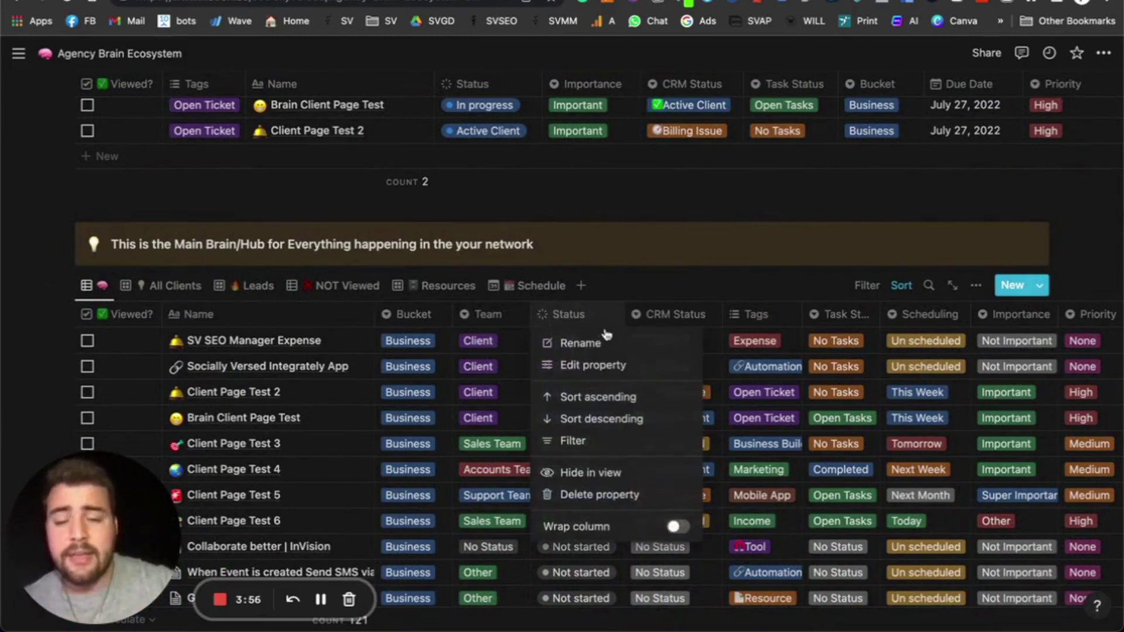
click(715, 271)
click(572, 341)
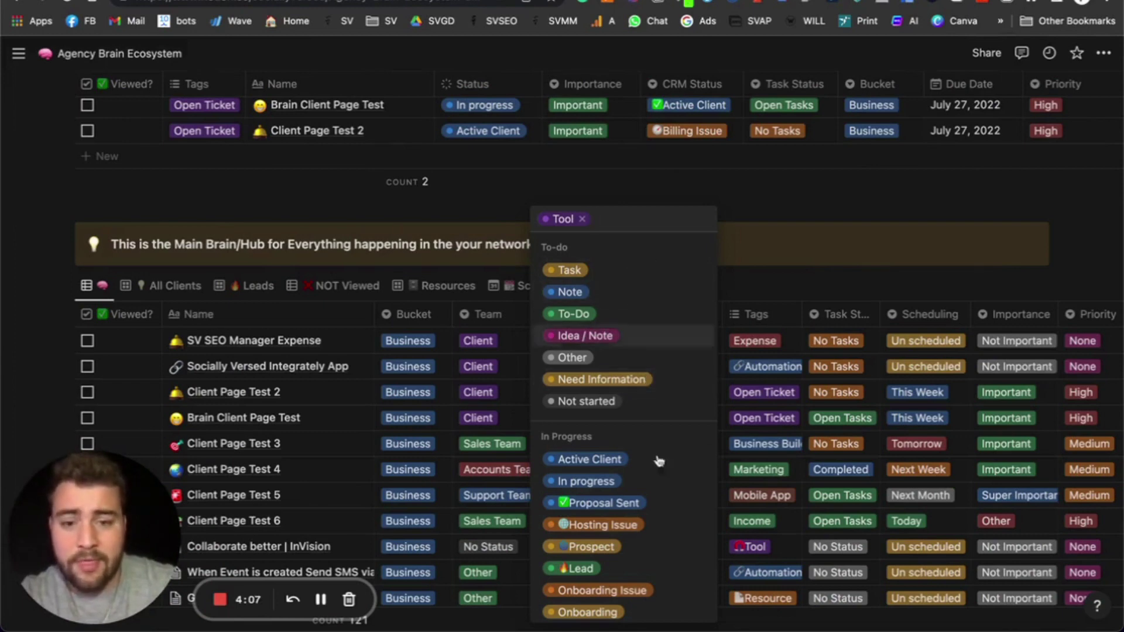
scroll(596, 461, down, 3)
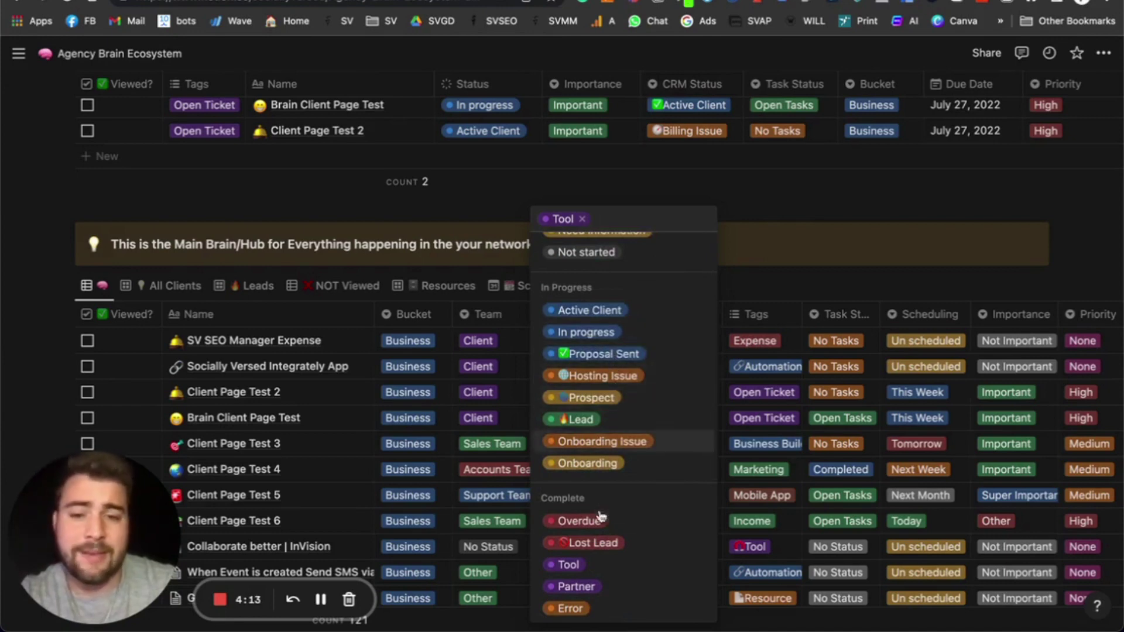
scroll(603, 518, down, 2)
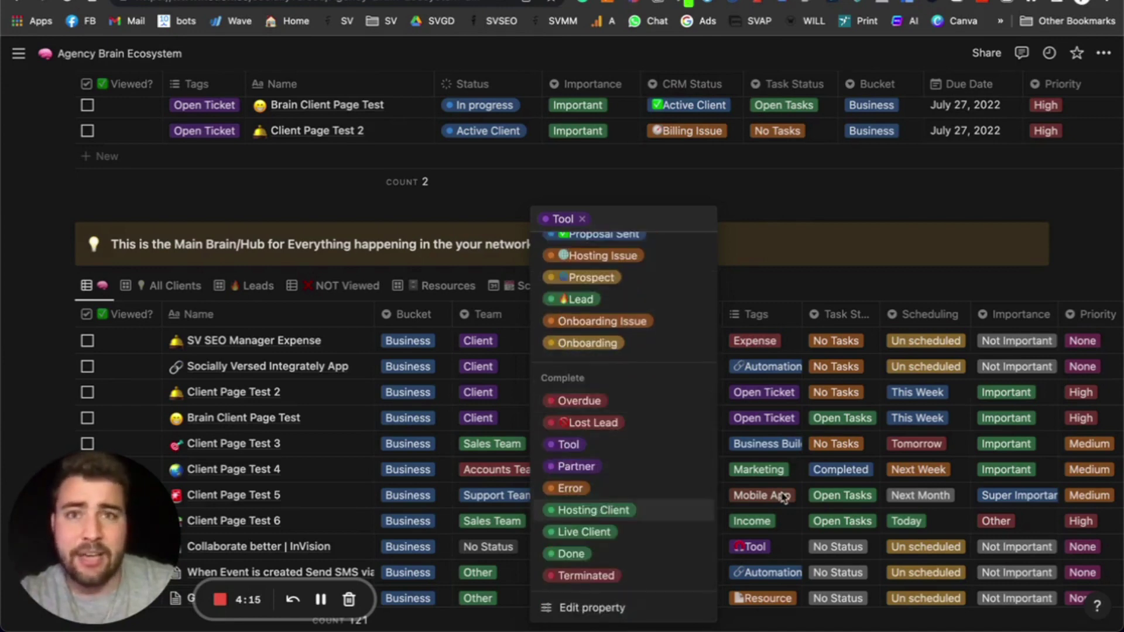
key(Escape)
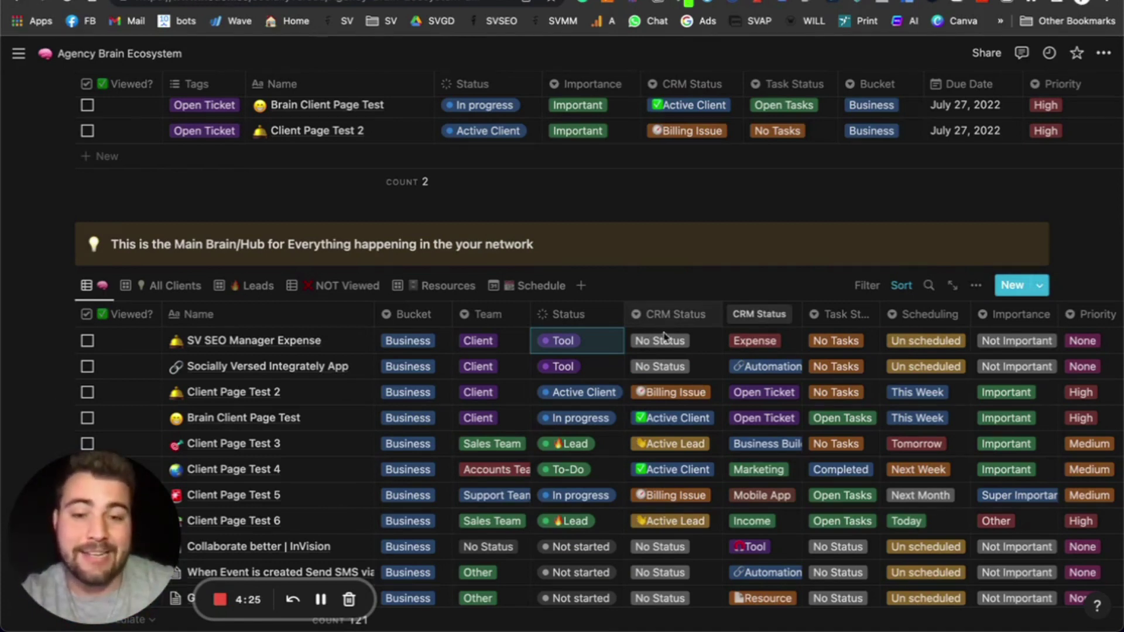
click(662, 340)
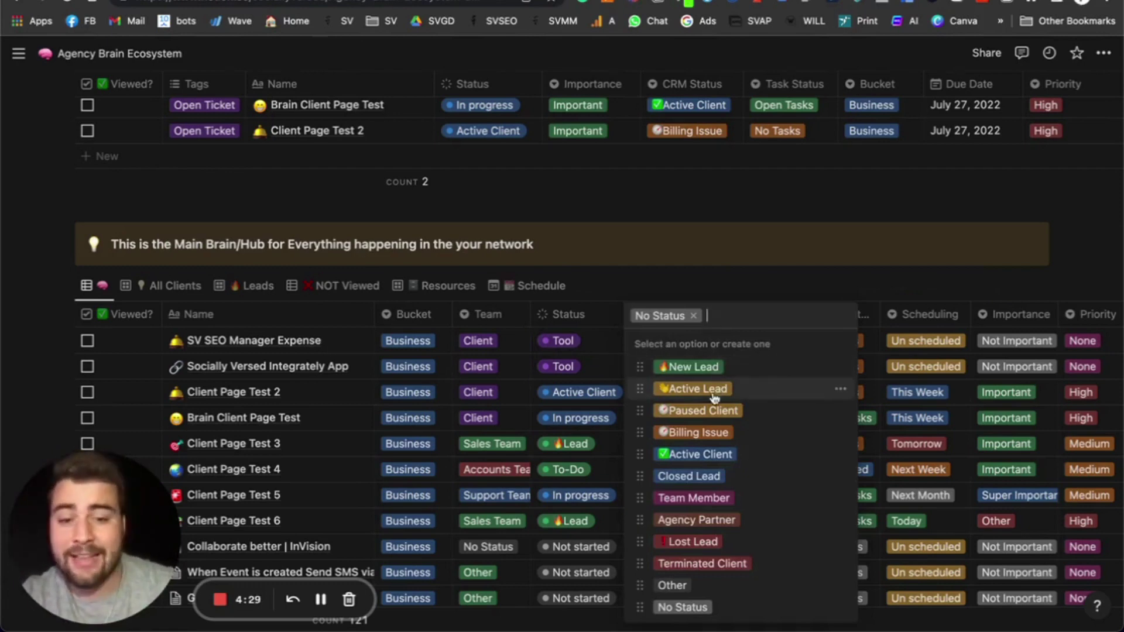
key(Escape)
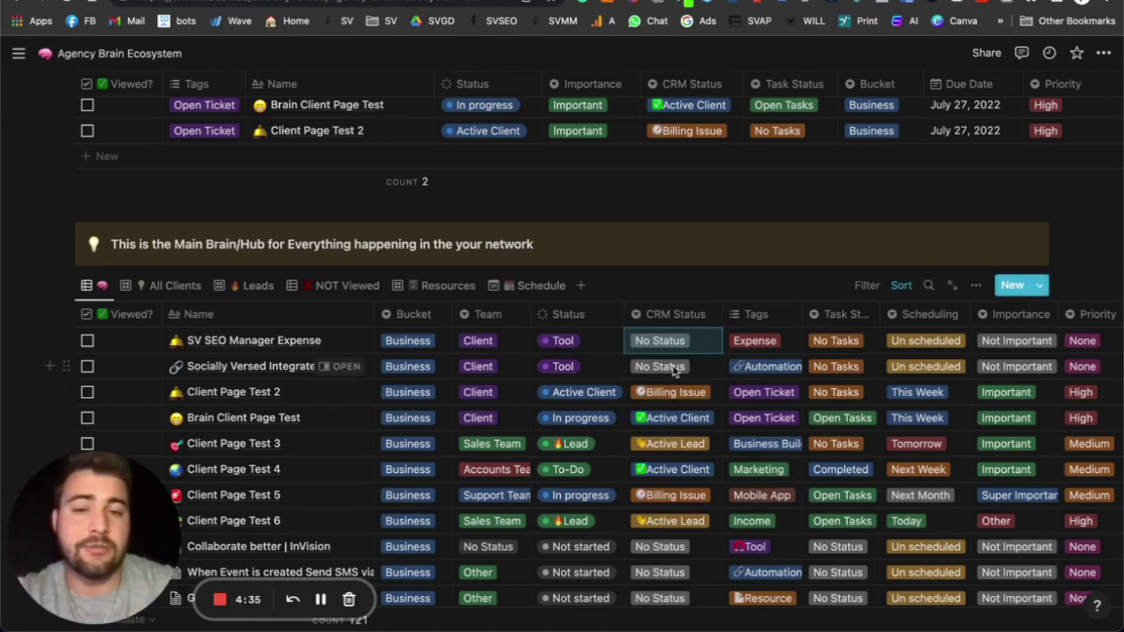
click(782, 315)
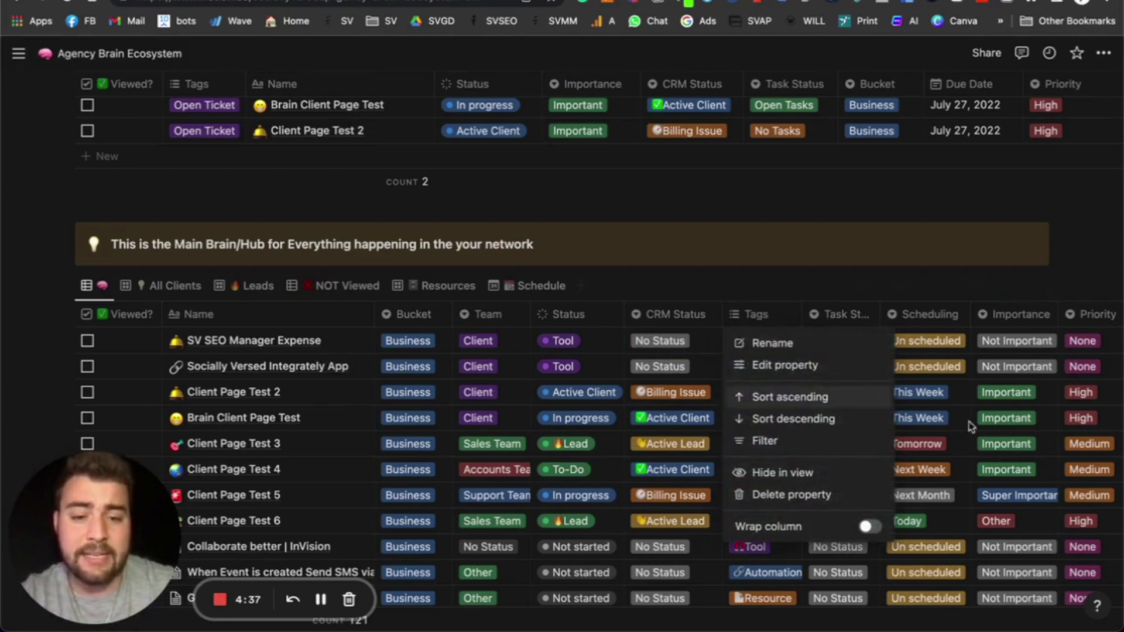
key(Escape)
click(770, 369)
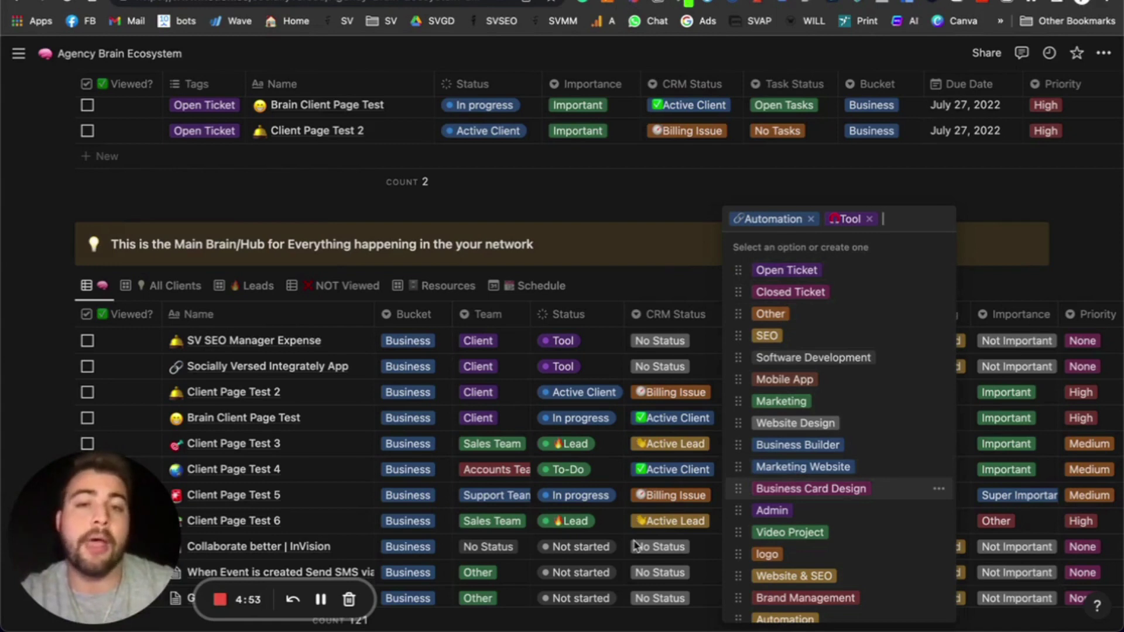
click(647, 445)
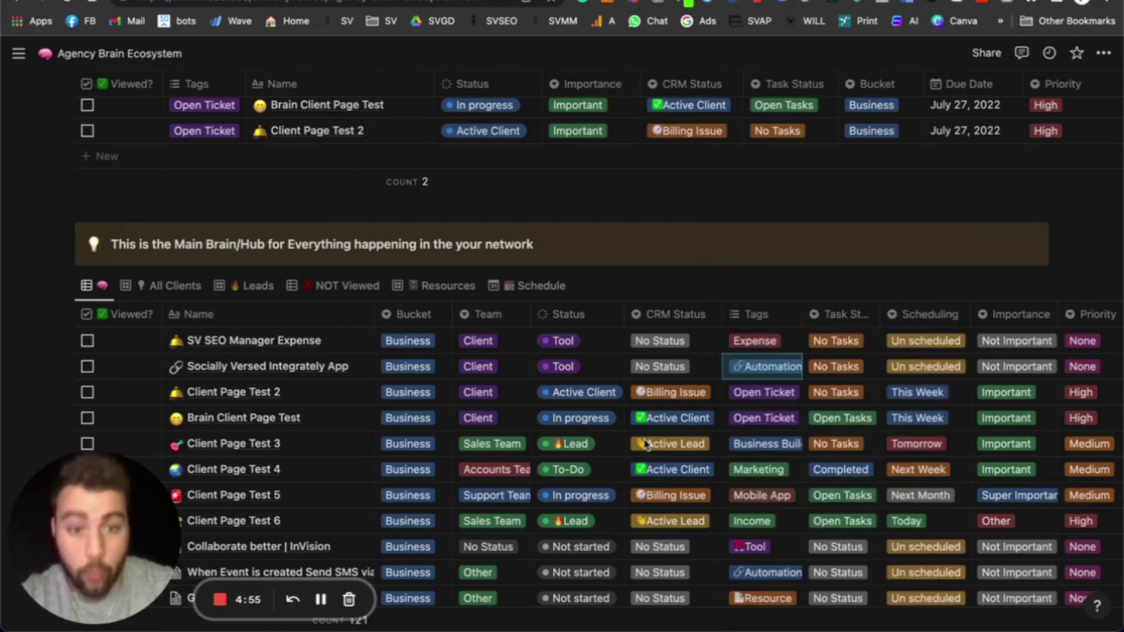
scroll(865, 361, up, 1)
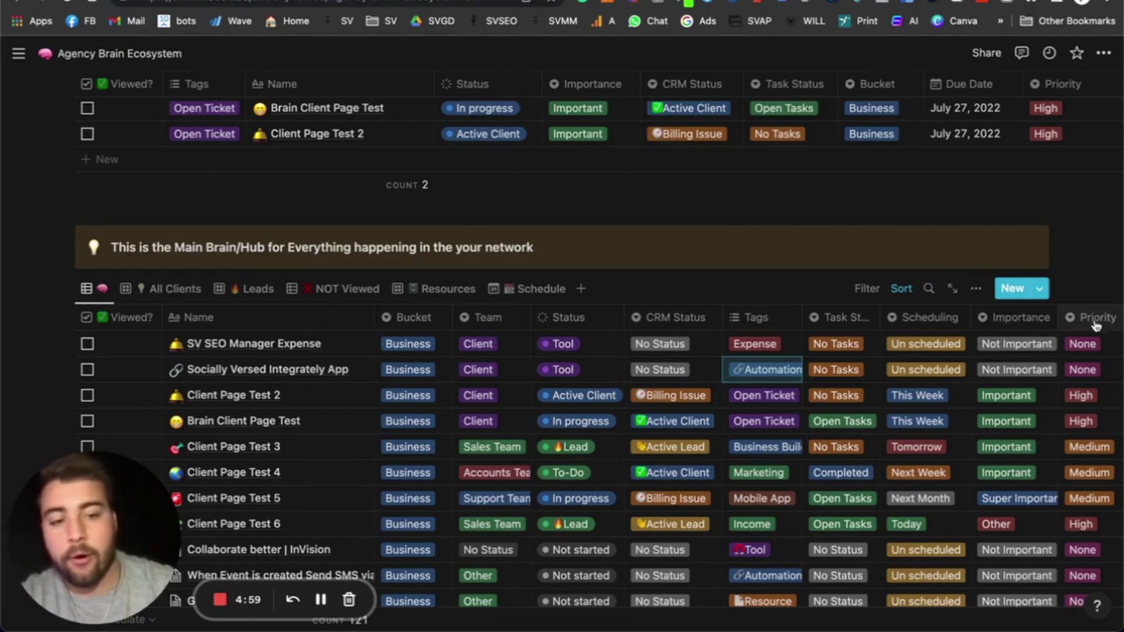
Scroll the hub table right to the Billing Dates, Archived?, Email and Main Contact columns
scroll(989, 375, right, 10)
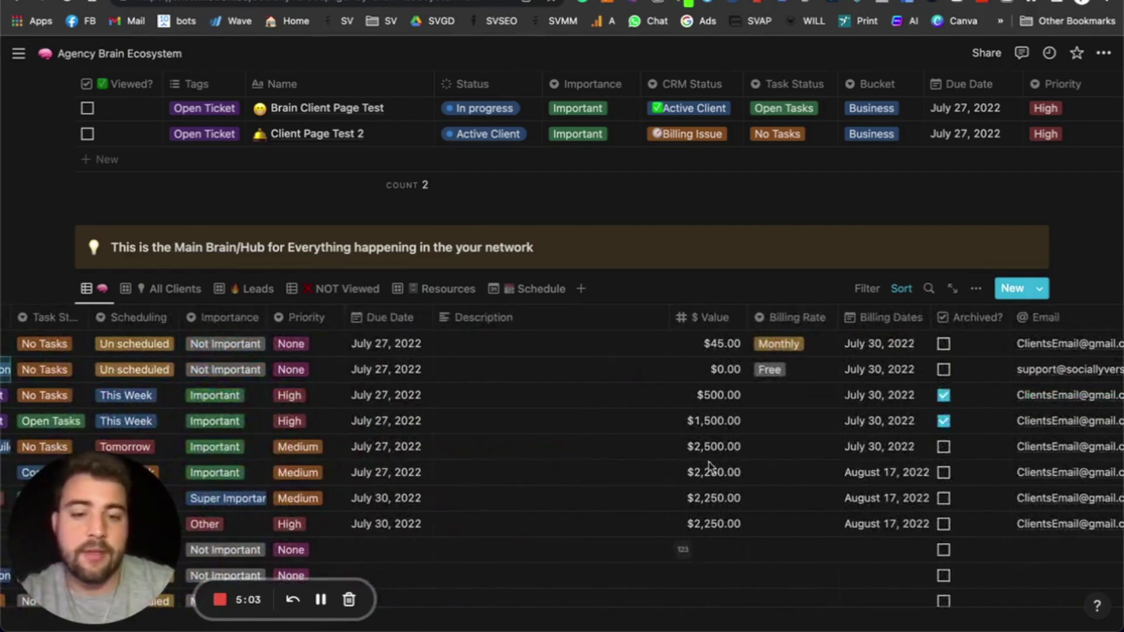
scroll(815, 342, right, 6)
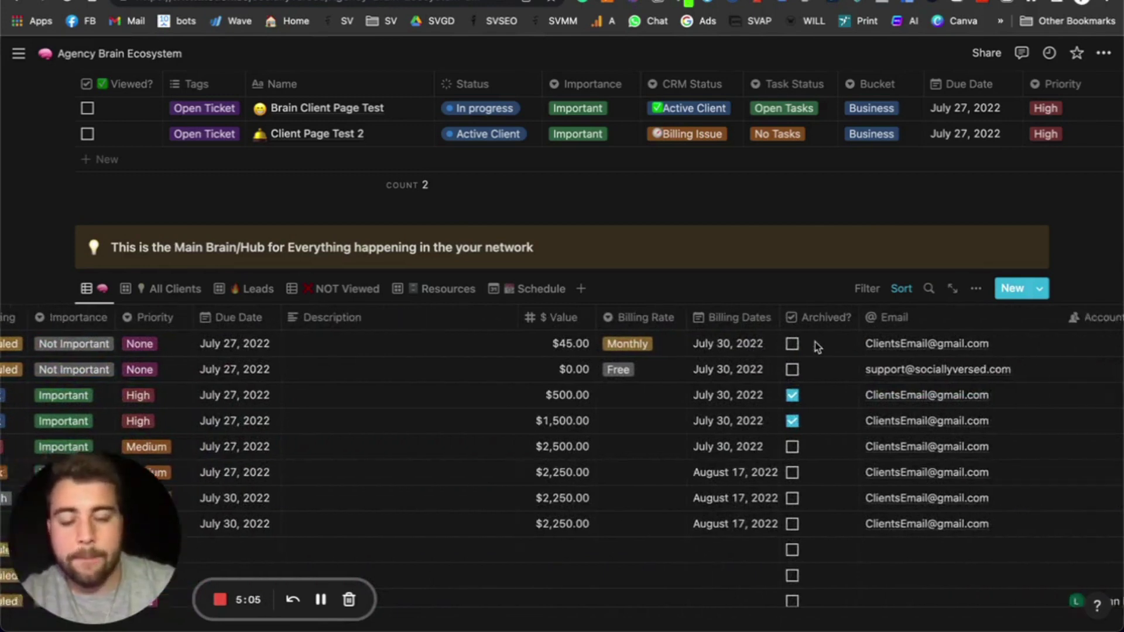
scroll(818, 347, right, 3)
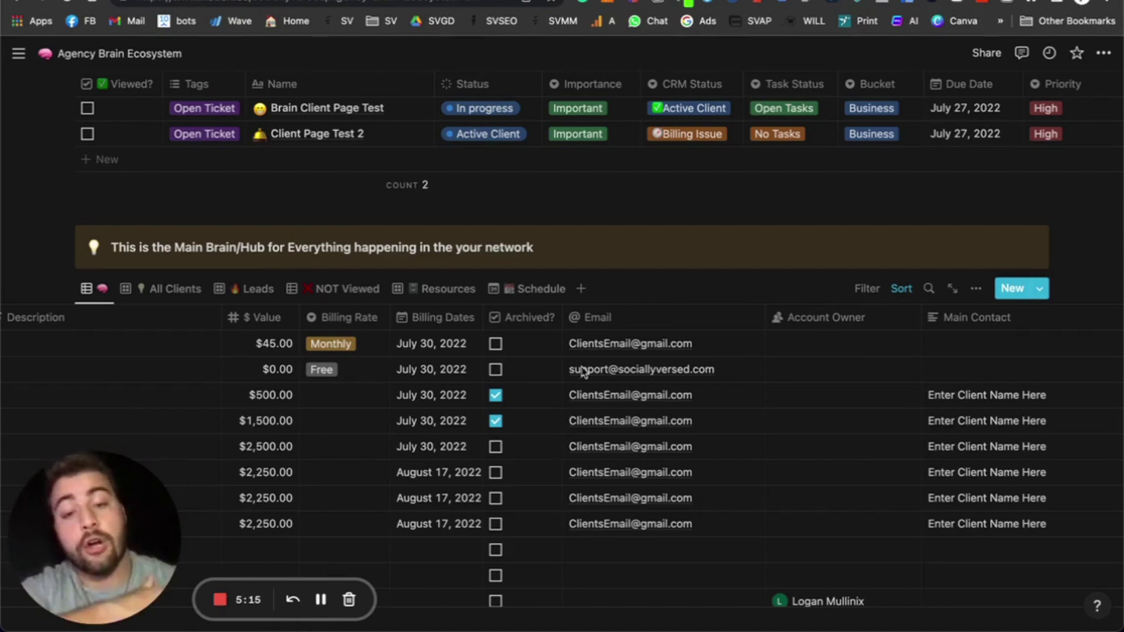
scroll(621, 358, up, 2)
scroll(768, 410, down, 4)
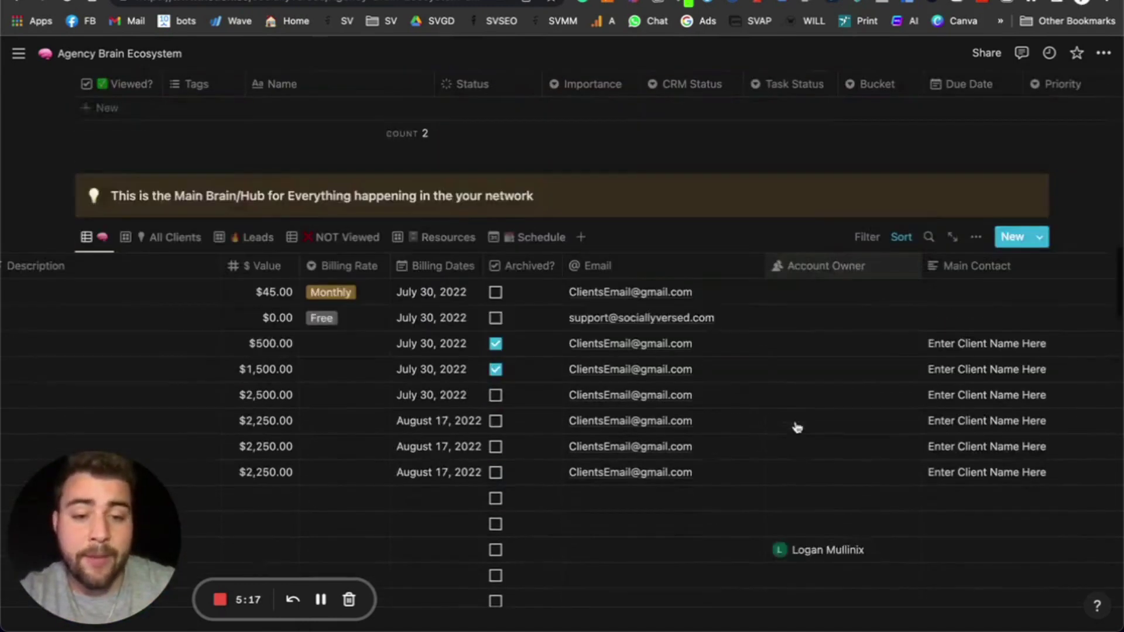
scroll(858, 341, right, 6)
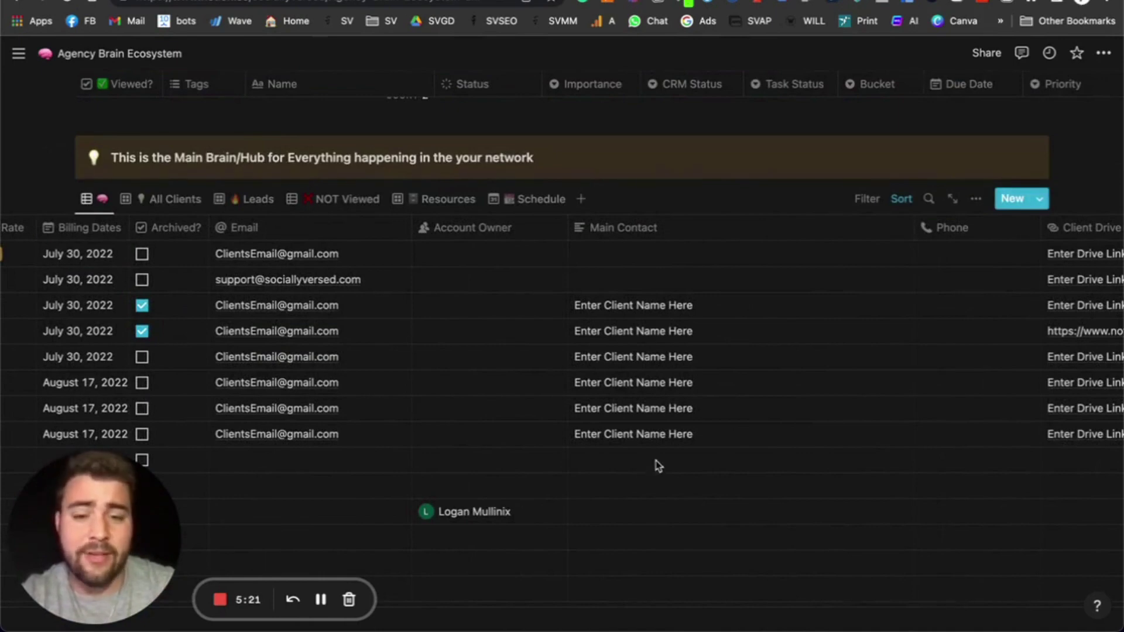
scroll(659, 467, left, 10)
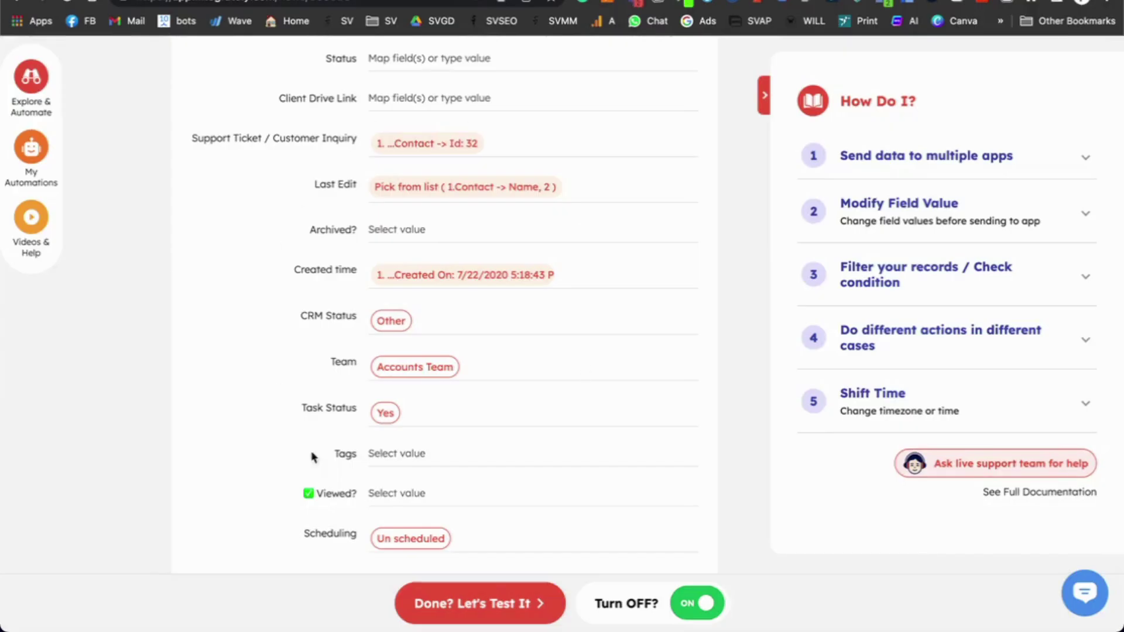
Scroll the Integrately automation's field mapping back up to the top
scroll(278, 389, up, 10)
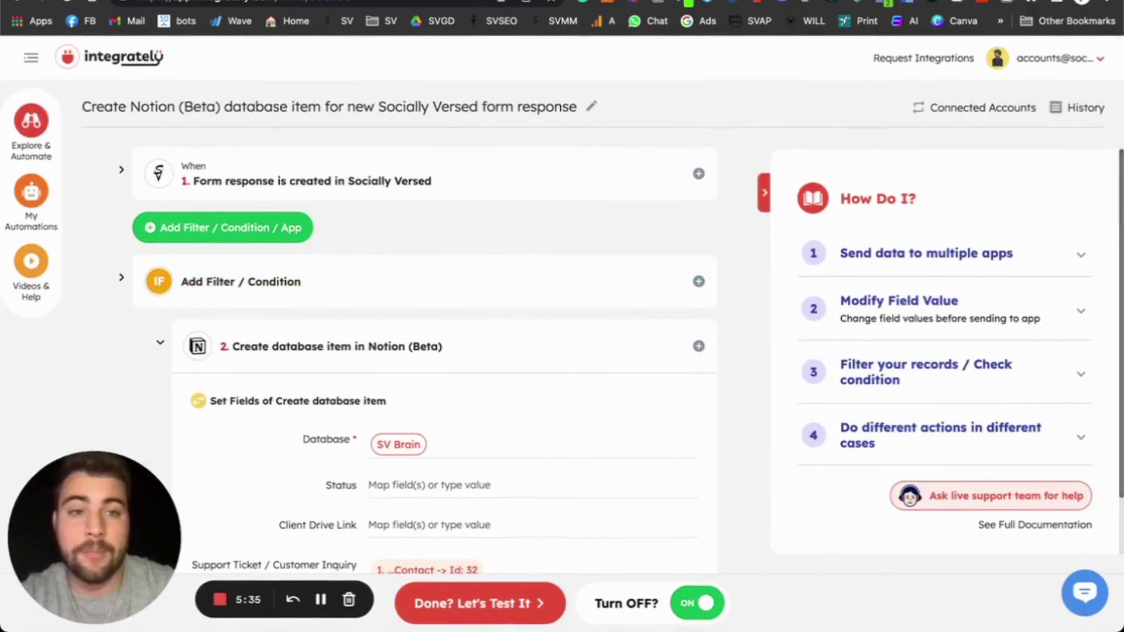
Switch to Zapier and scroll through the Notion form SV Brain zap's action field mappings
key(ctrl+Tab)
scroll(459, 256, down, 4)
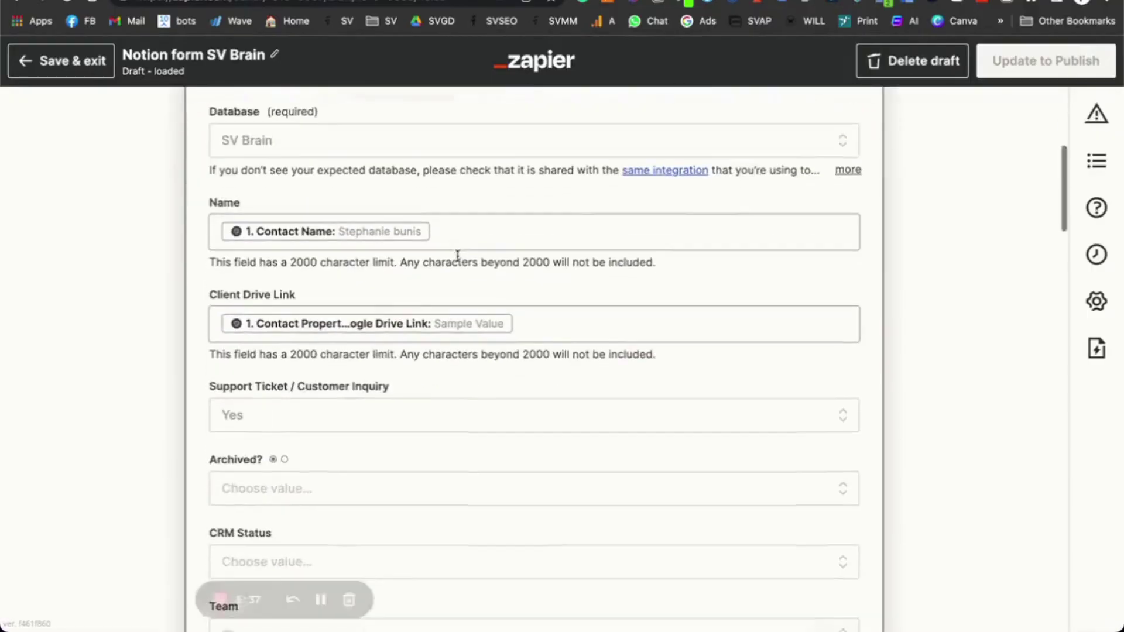
scroll(460, 262, up, 4)
scroll(459, 262, up, 1)
scroll(416, 275, down, 4)
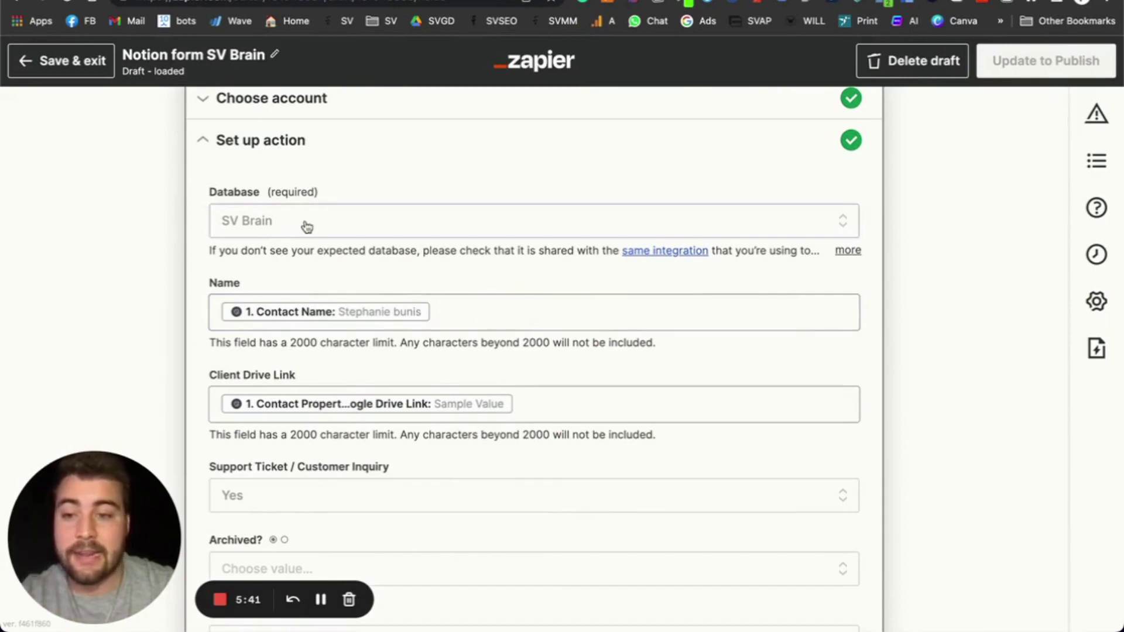
scroll(312, 227, down, 3)
scroll(298, 246, down, 2)
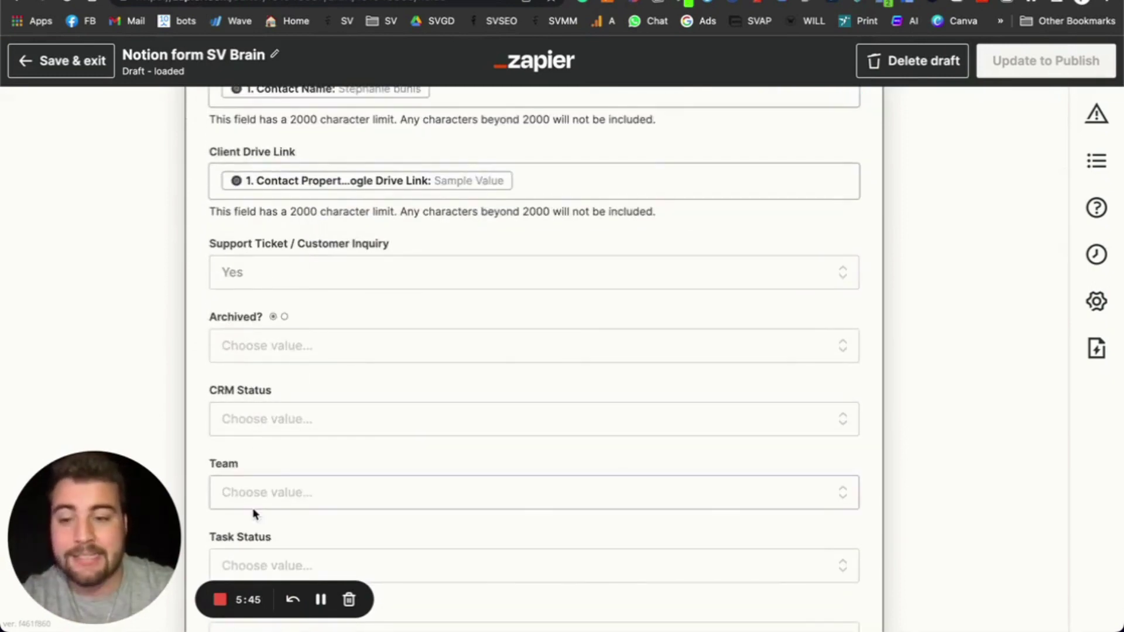
scroll(254, 512, down, 4)
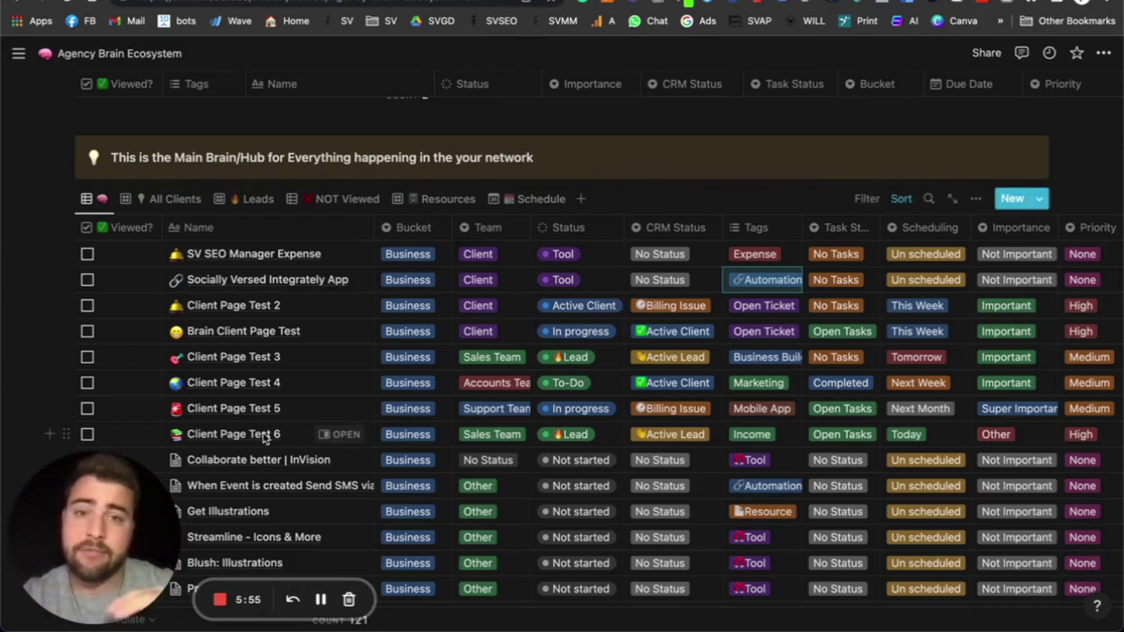
Switch the hub to All Clients, then to the Leads gallery of cards like ManyChat and Trello
click(156, 200)
scroll(175, 351, down, 5)
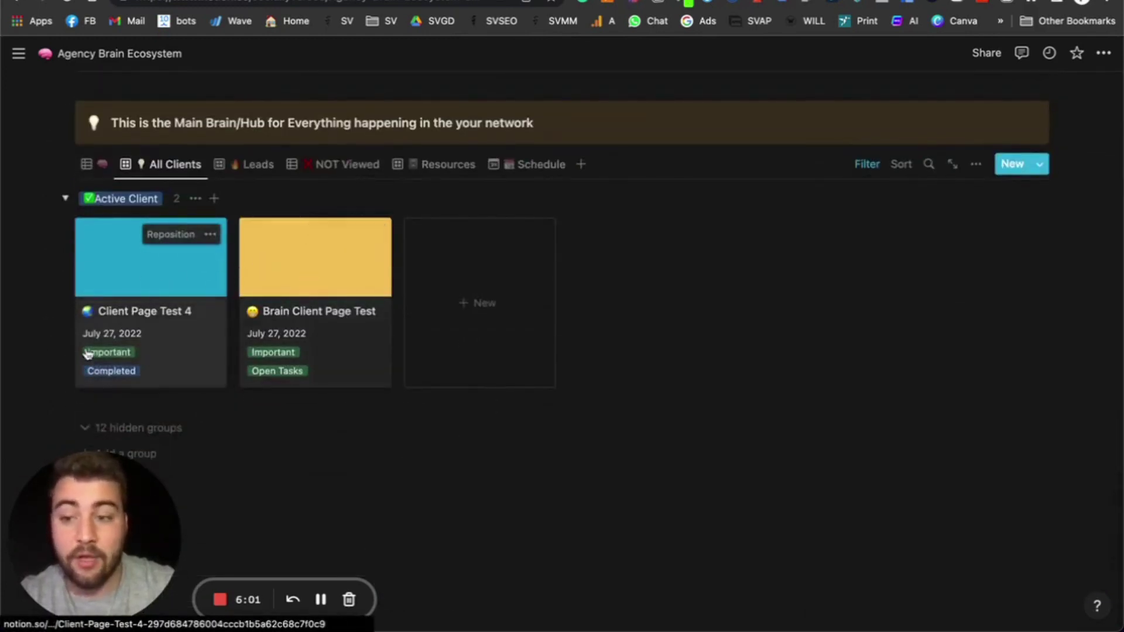
click(250, 165)
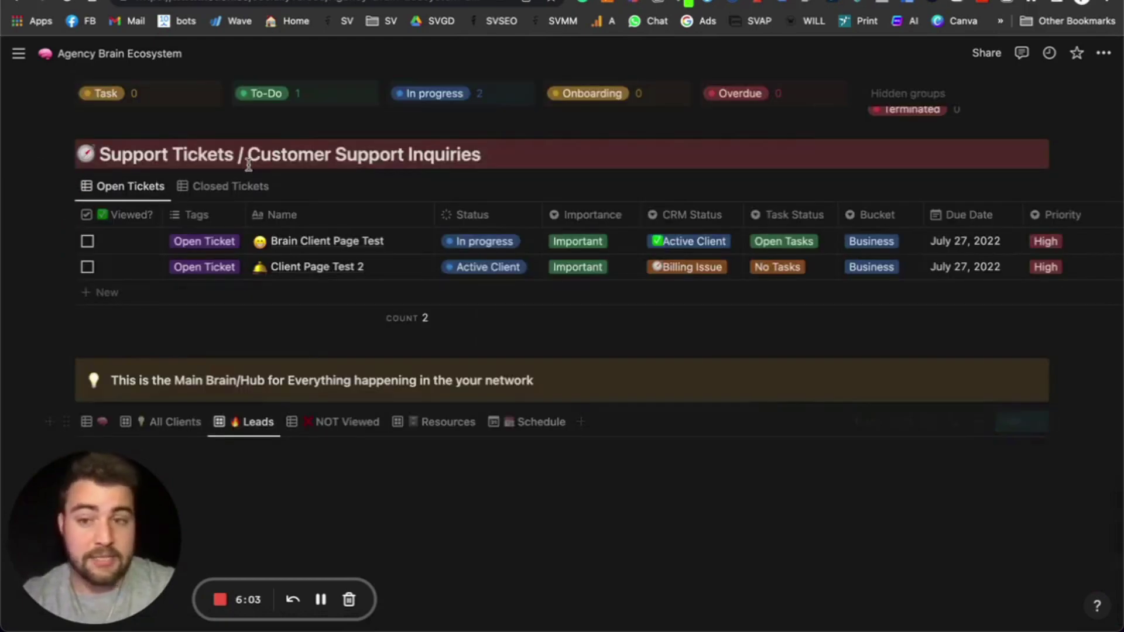
scroll(281, 281, down, 5)
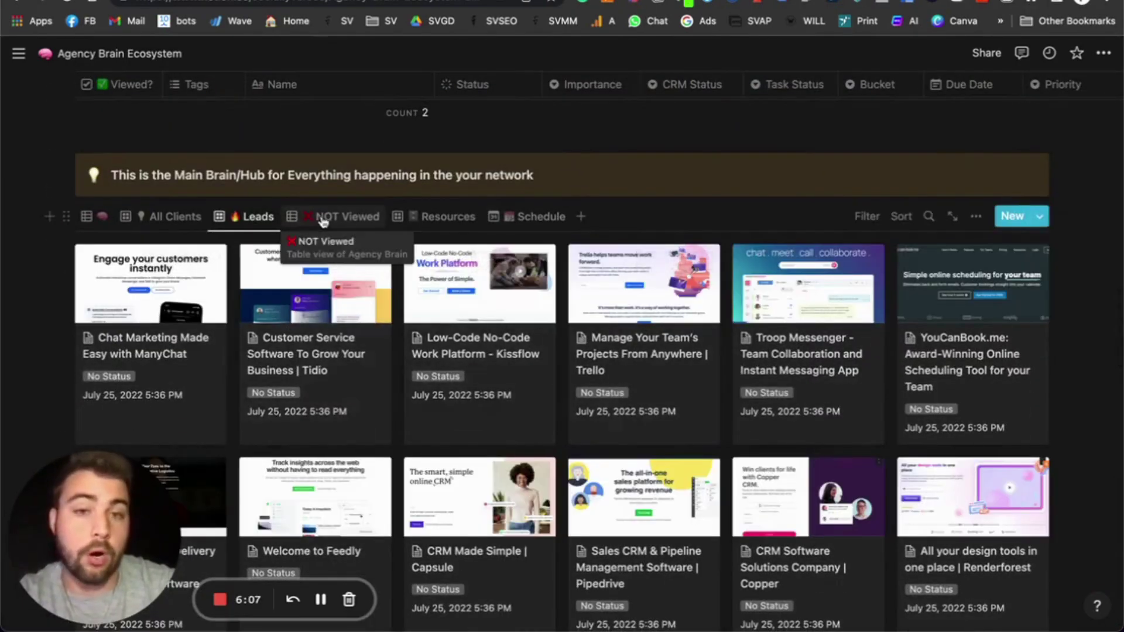
Filter Leads to CRM Status New Lead, Active Lead and Closed Lead, then show the NOT Viewed view
click(876, 216)
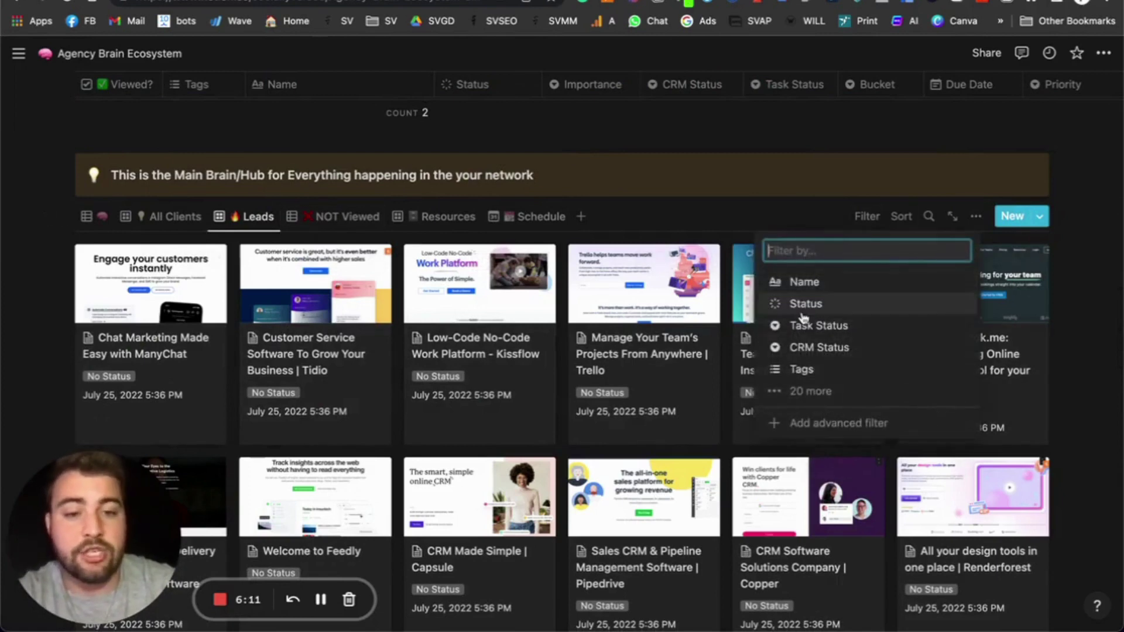
click(817, 349)
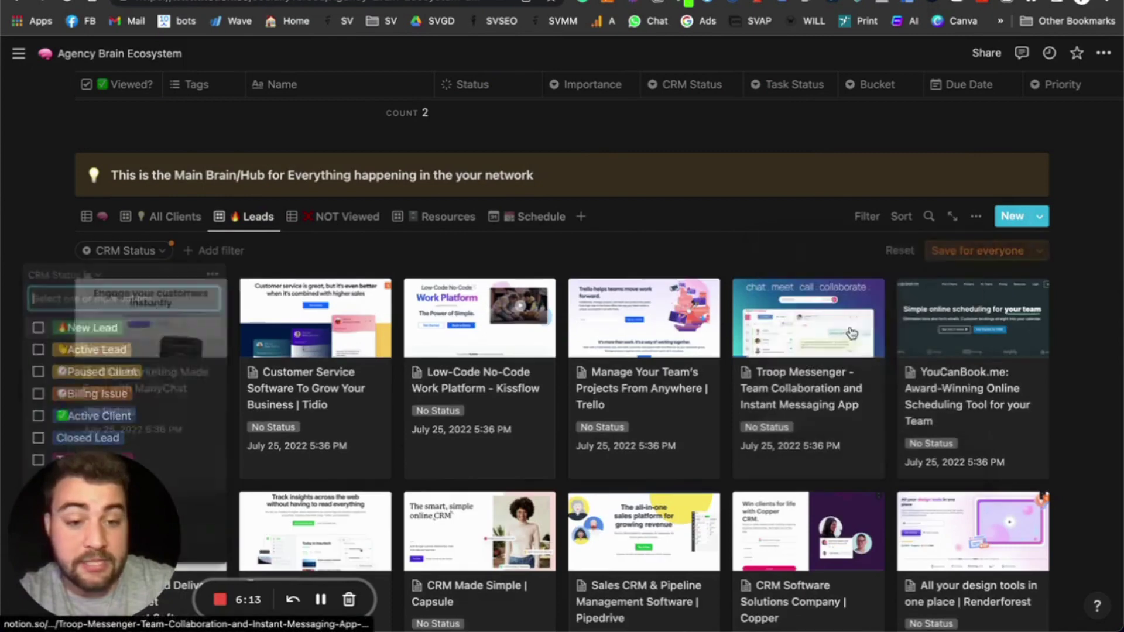
click(38, 326)
click(38, 348)
scroll(121, 410, down, 1)
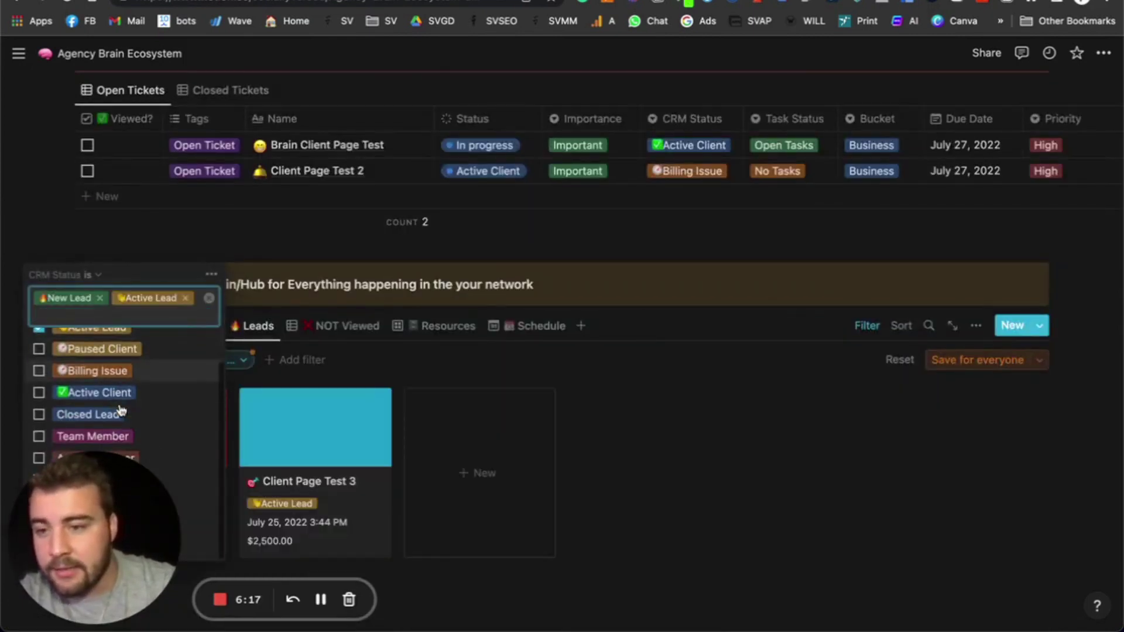
click(38, 414)
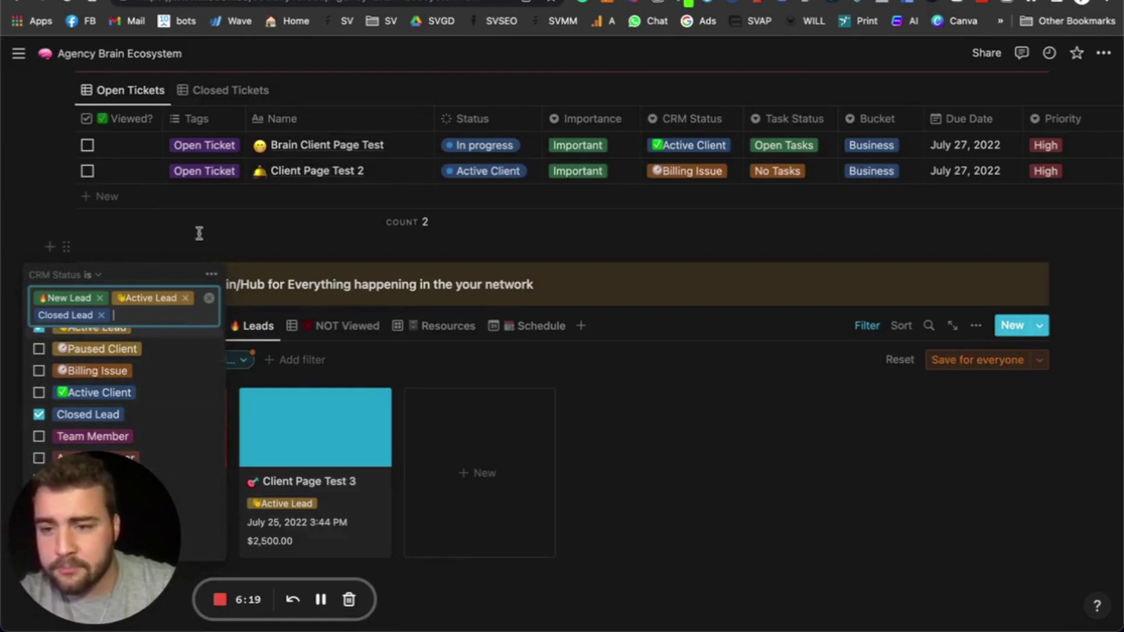
key(Escape)
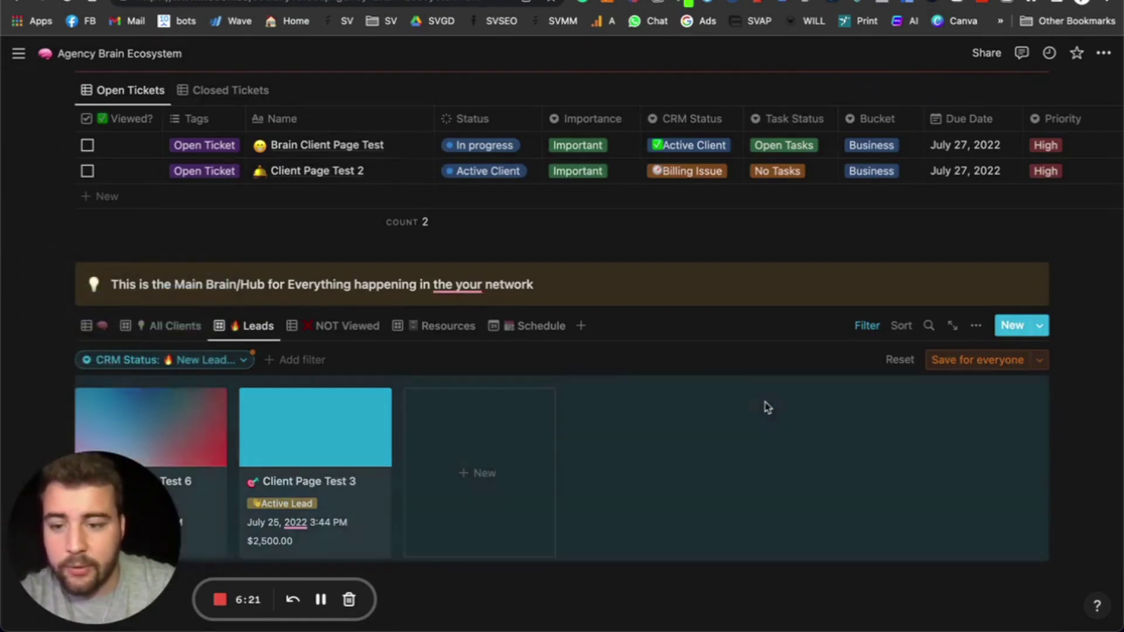
scroll(316, 410, down, 3)
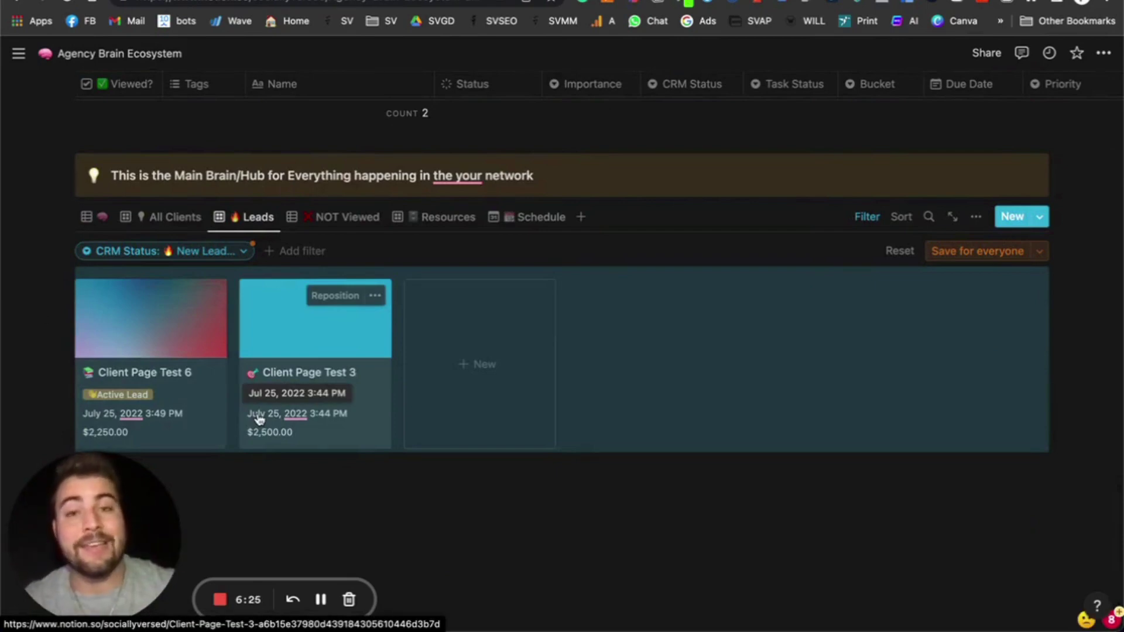
click(346, 216)
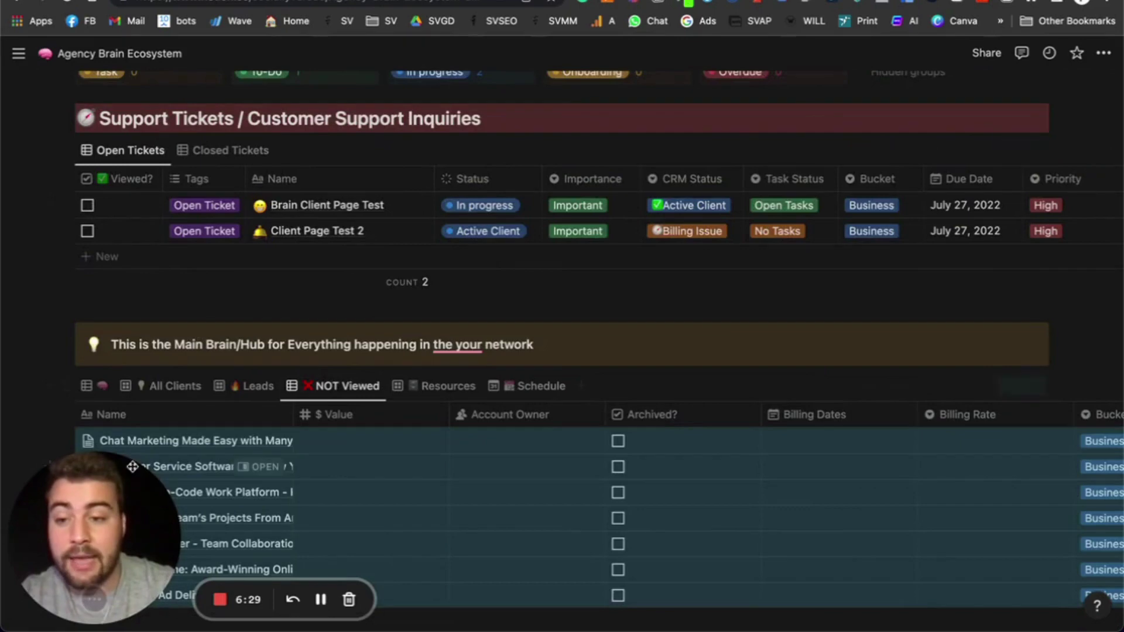
Browse the hub's Resources gallery of tools and automations, then show the July 2022 Schedule calendar
click(440, 394)
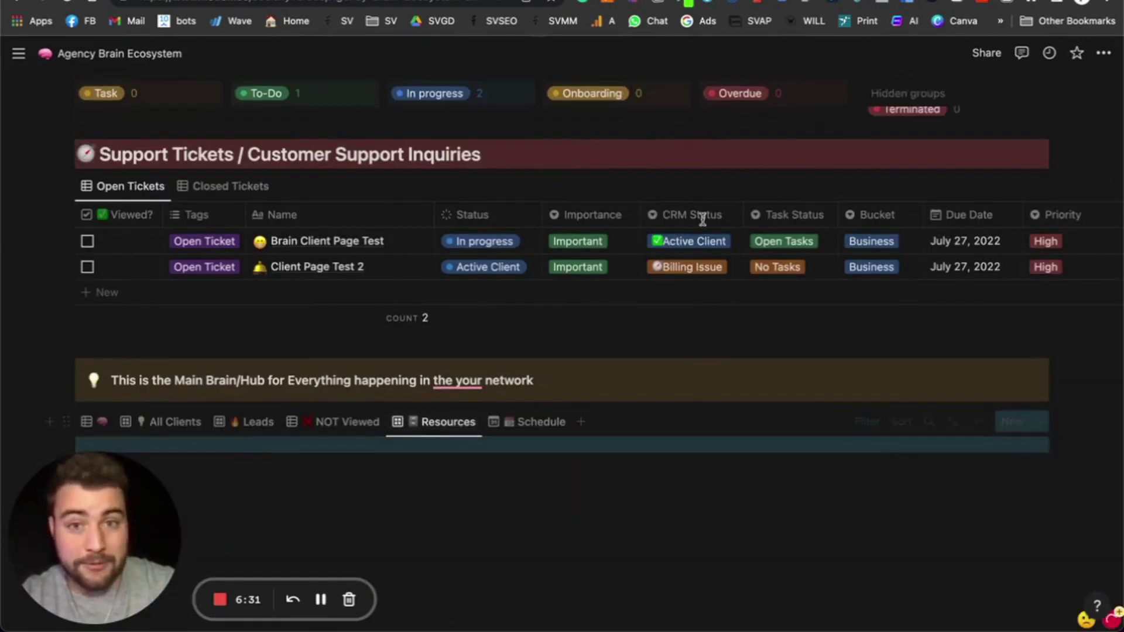
scroll(702, 218, down, 3)
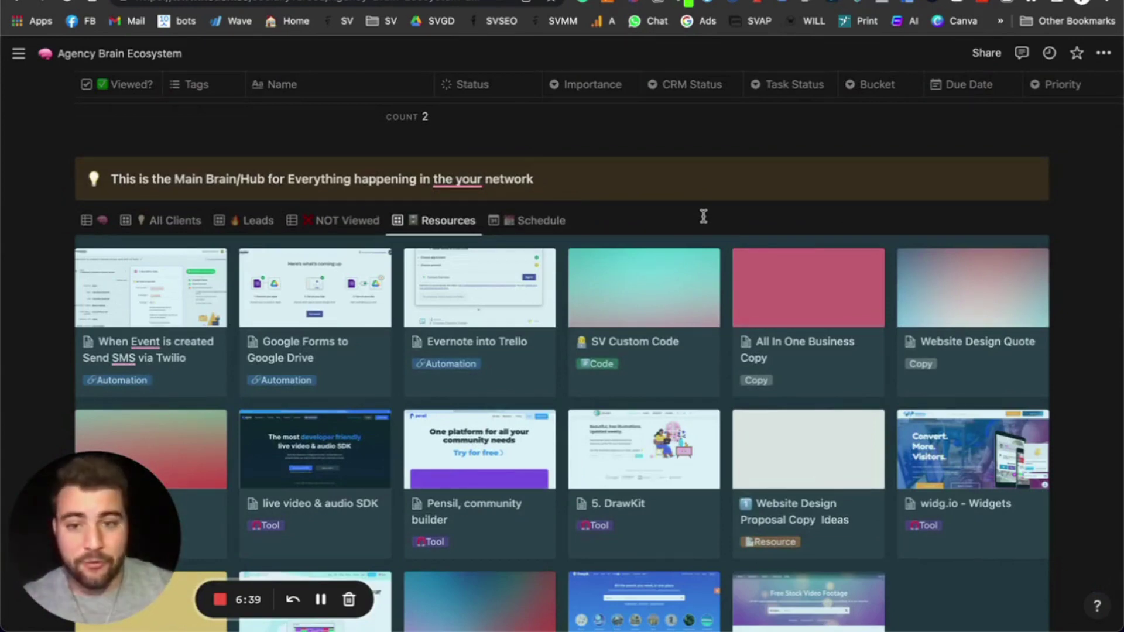
scroll(698, 215, down, 5)
scroll(469, 223, up, 1)
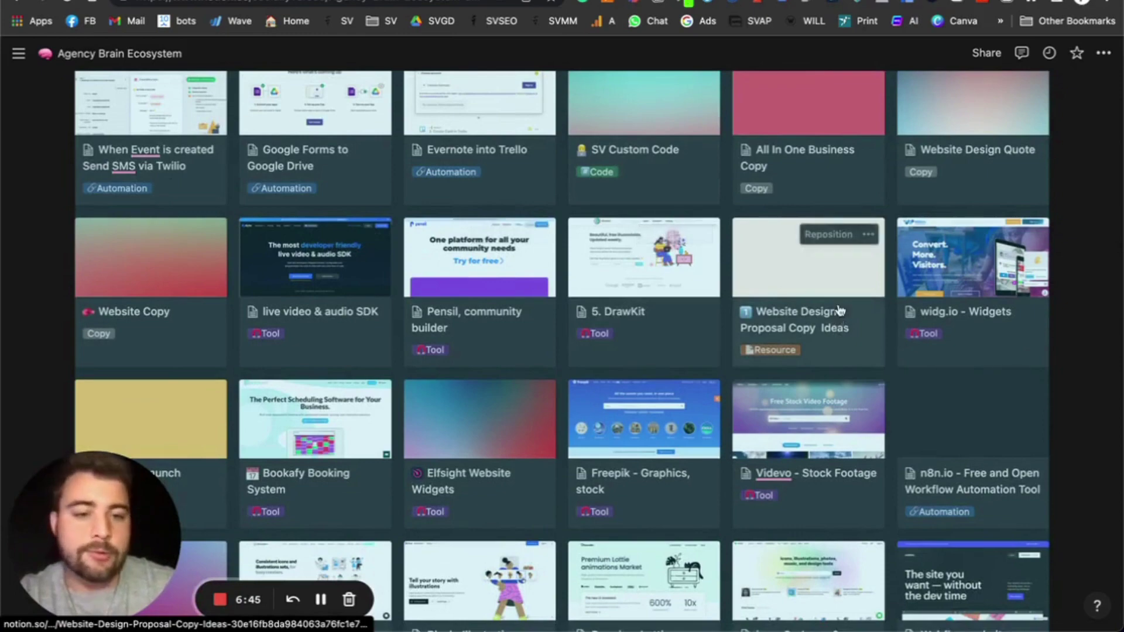
scroll(767, 310, down, 15)
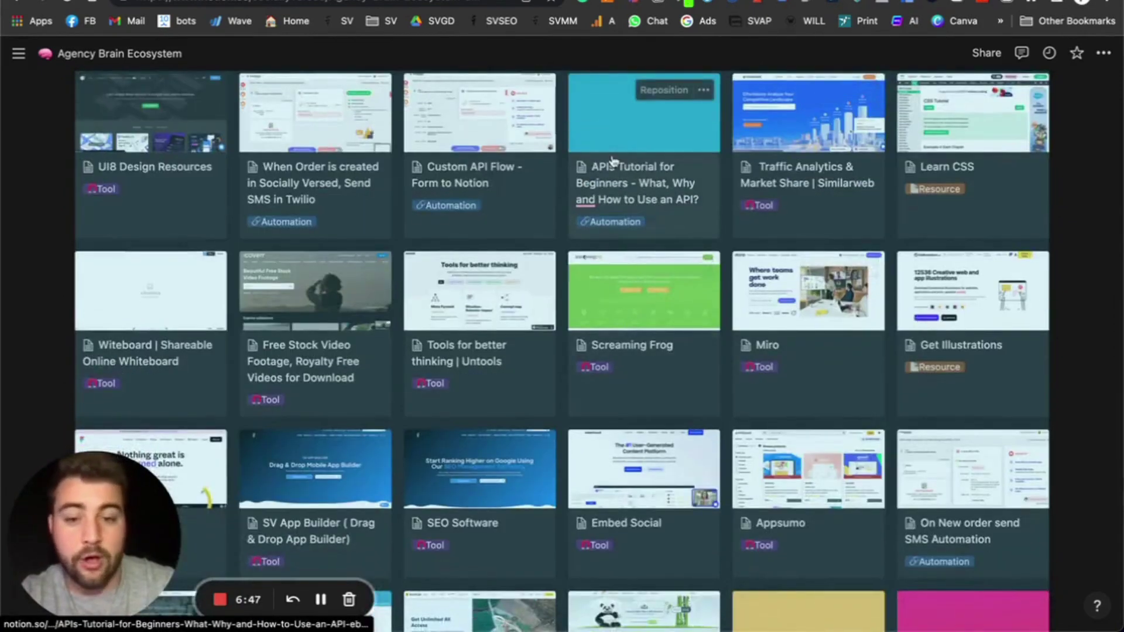
scroll(629, 324, down, 14)
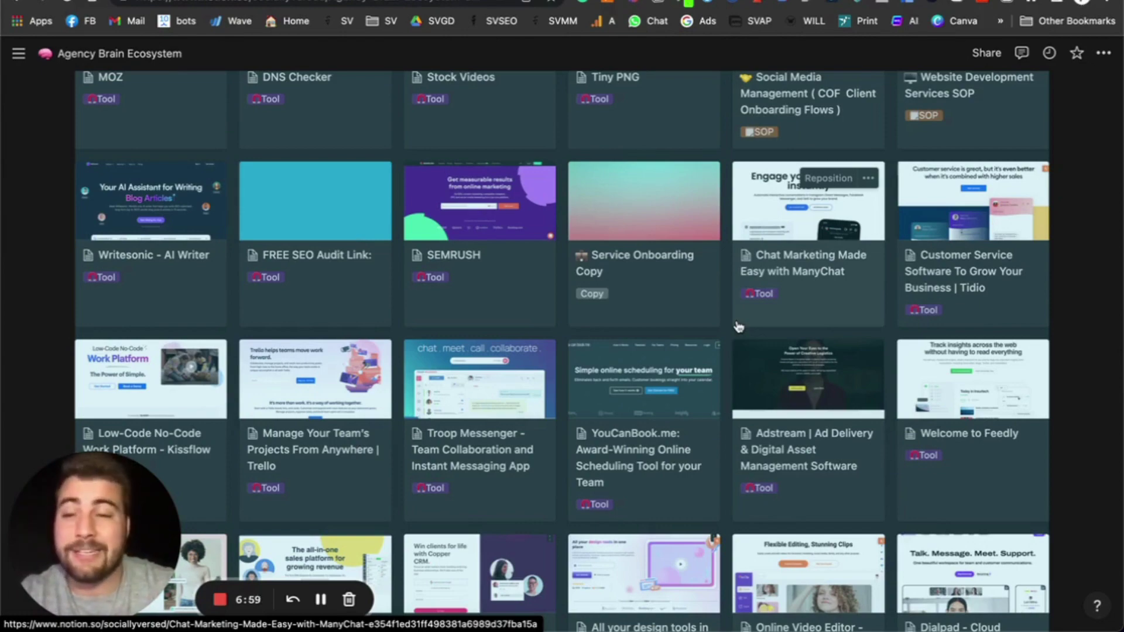
scroll(739, 327, down, 4)
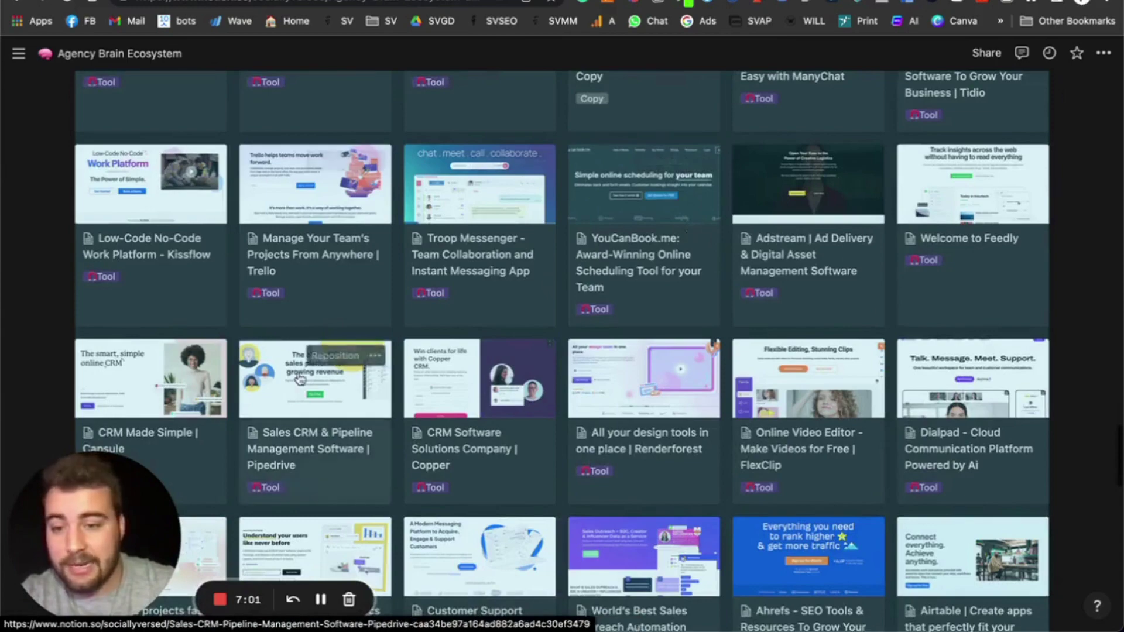
scroll(316, 363, down, 6)
scroll(575, 185, up, 15)
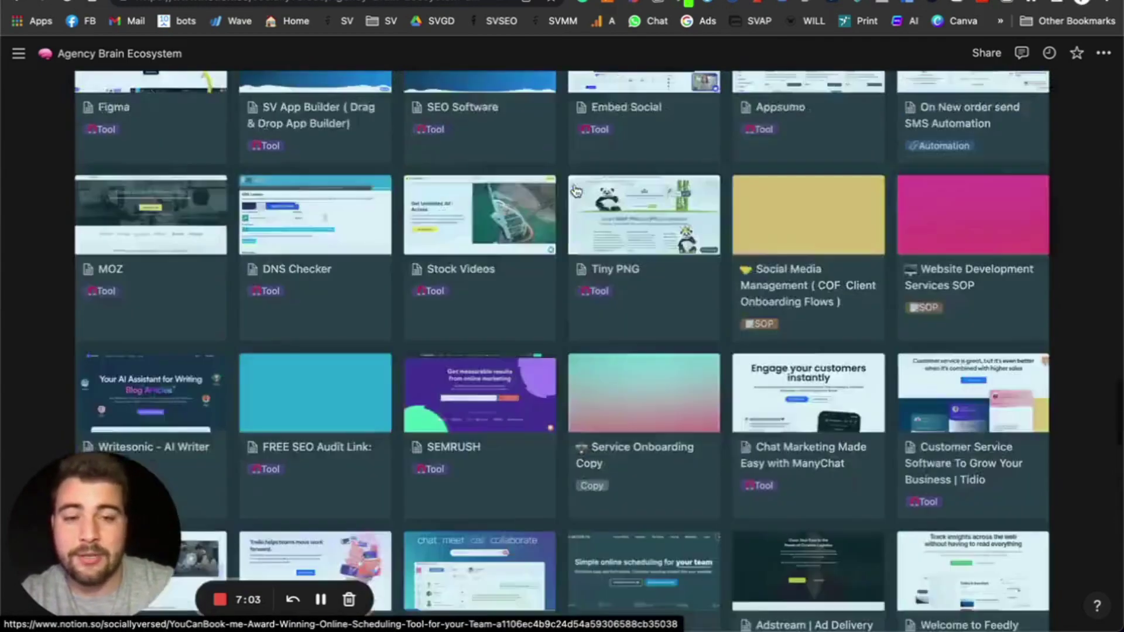
scroll(575, 185, up, 5)
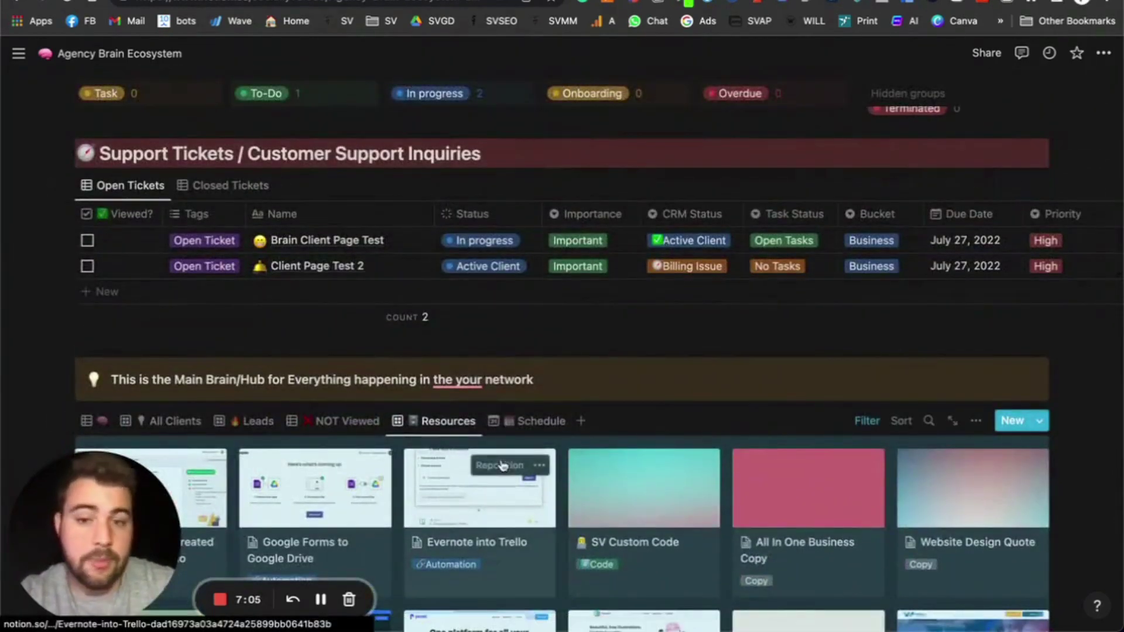
click(545, 421)
Scan the Schedule calendar, then return to the main hub table listing all 121 entries
scroll(562, 493, down, 5)
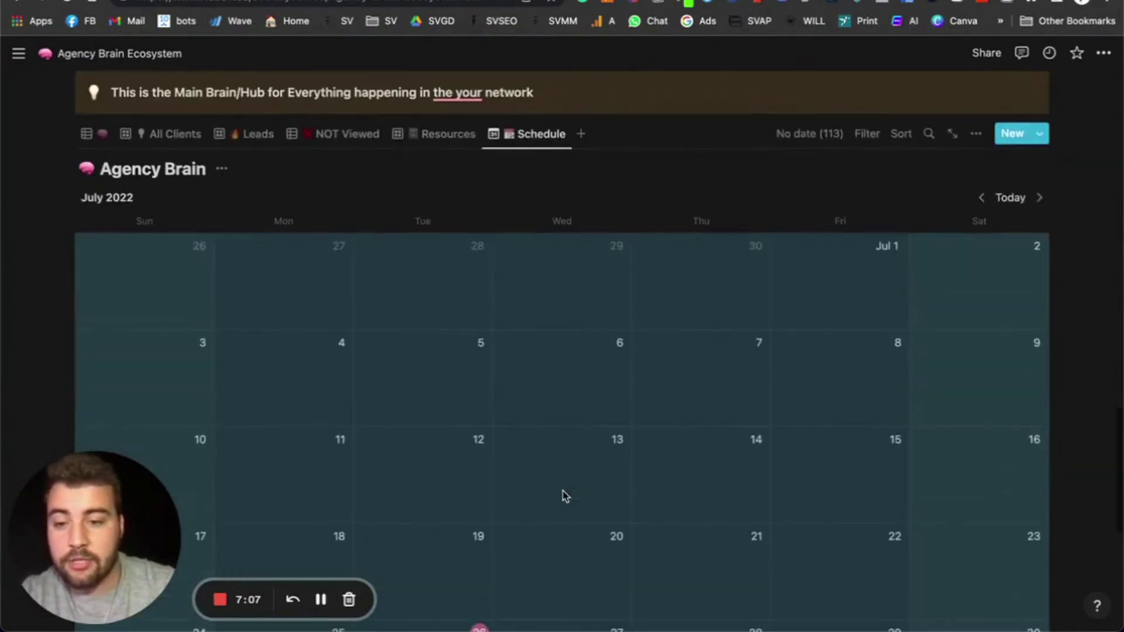
scroll(463, 585, down, 5)
scroll(574, 263, up, 12)
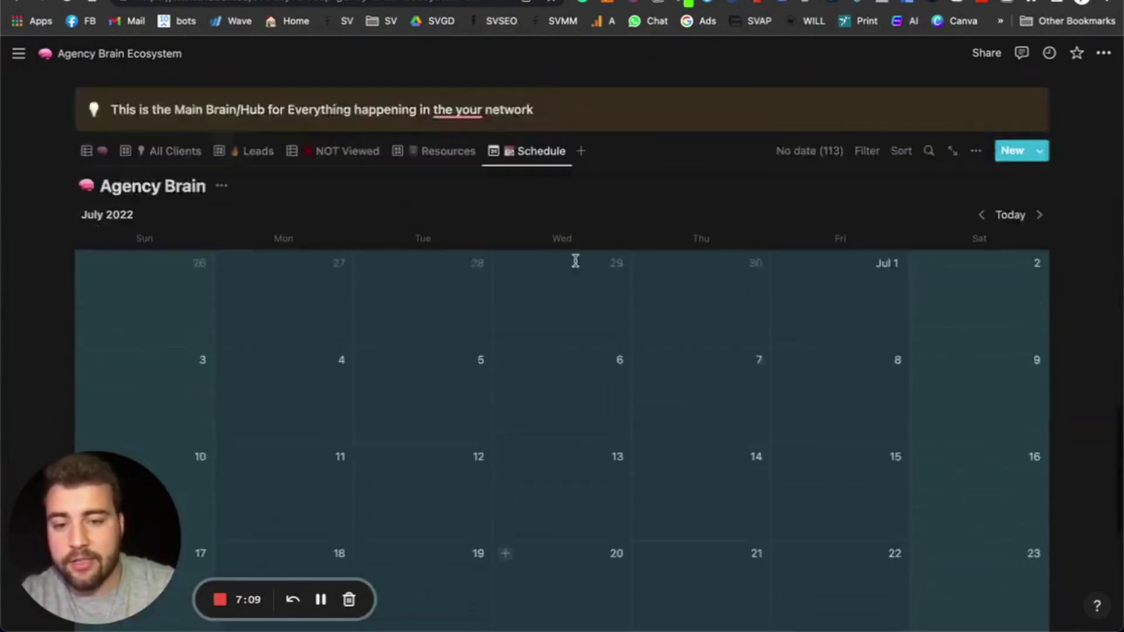
scroll(576, 261, down, 5)
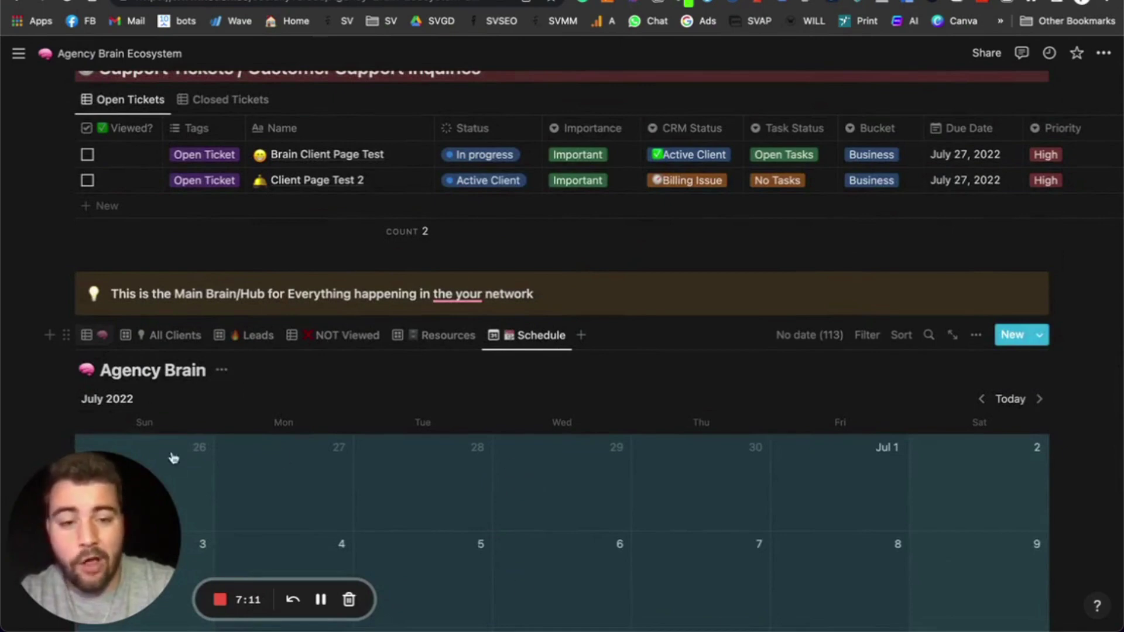
click(97, 335)
scroll(133, 357, down, 3)
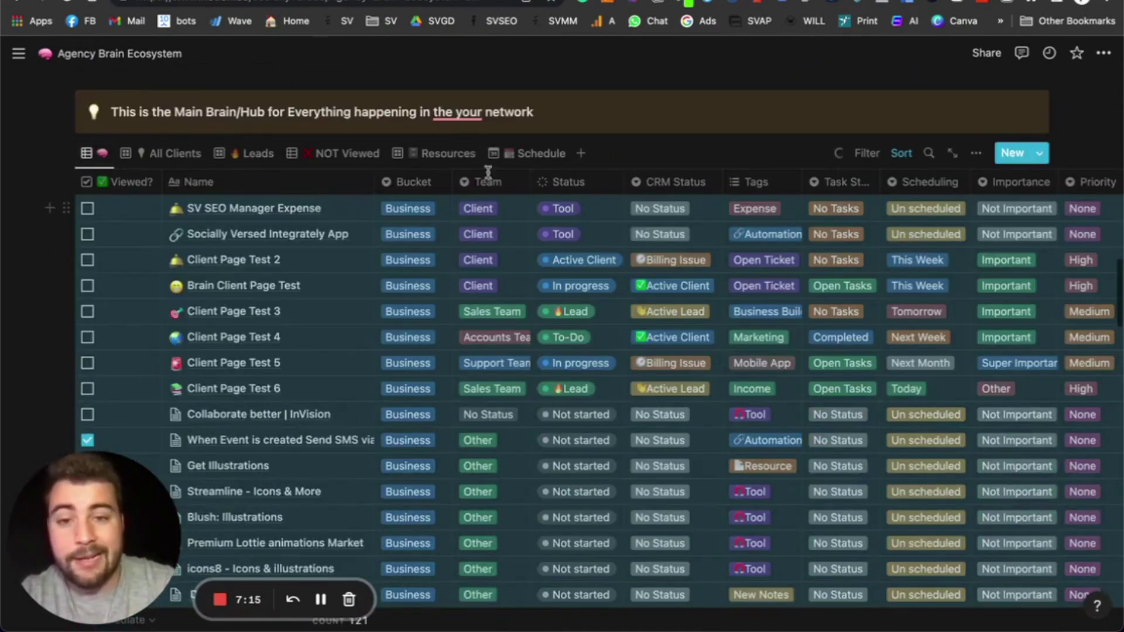
scroll(669, 199, up, 3)
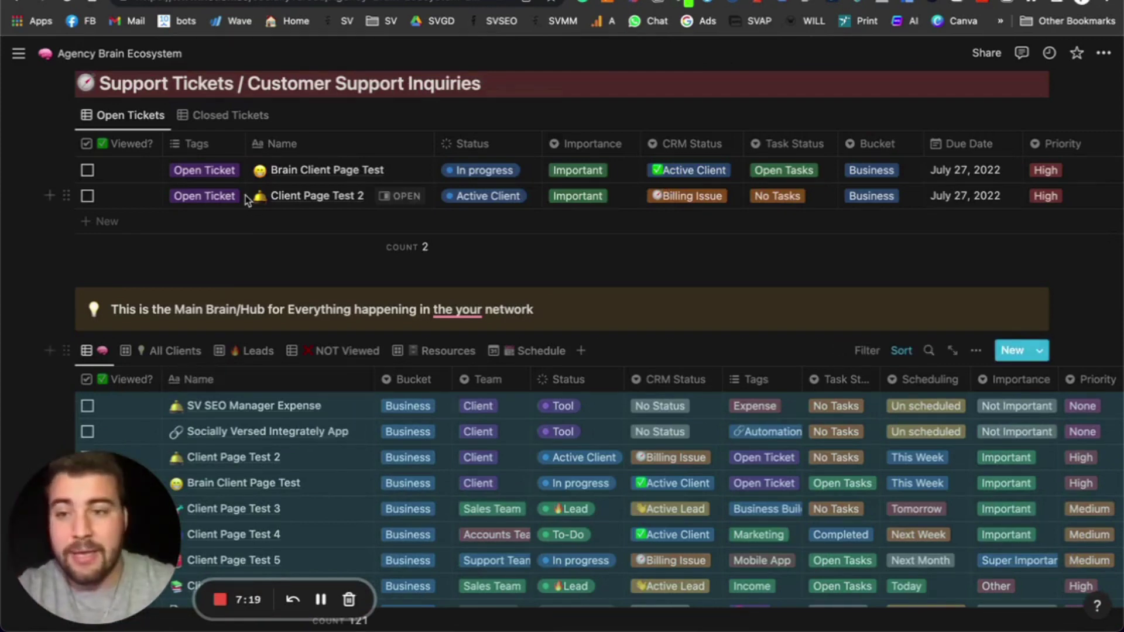
scroll(244, 193, up, 2)
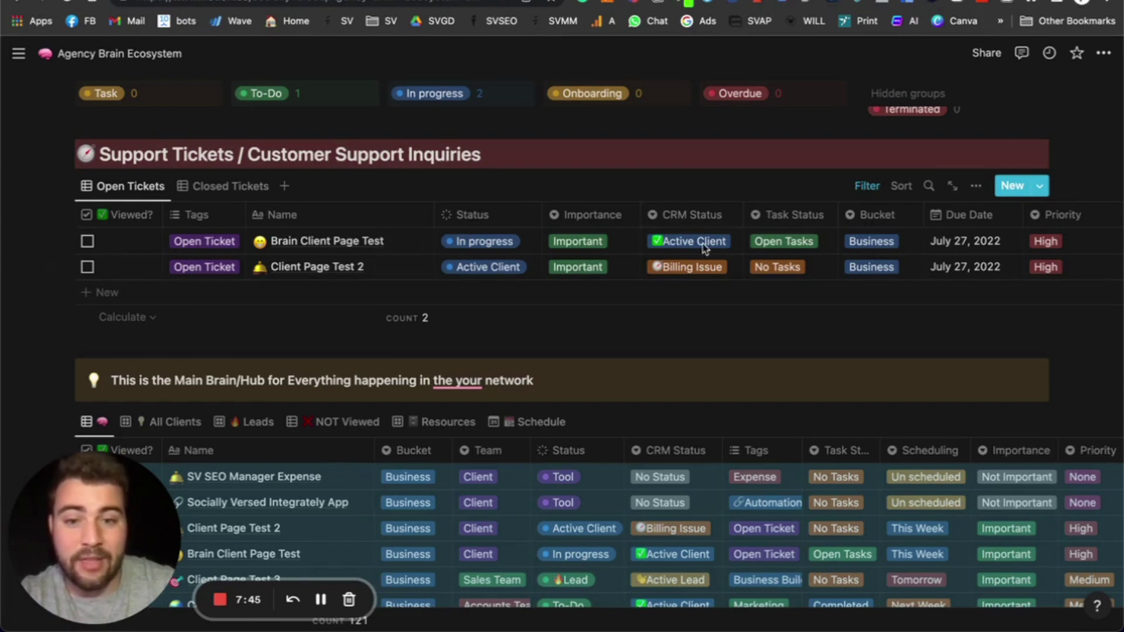
scroll(1038, 255, right, 10)
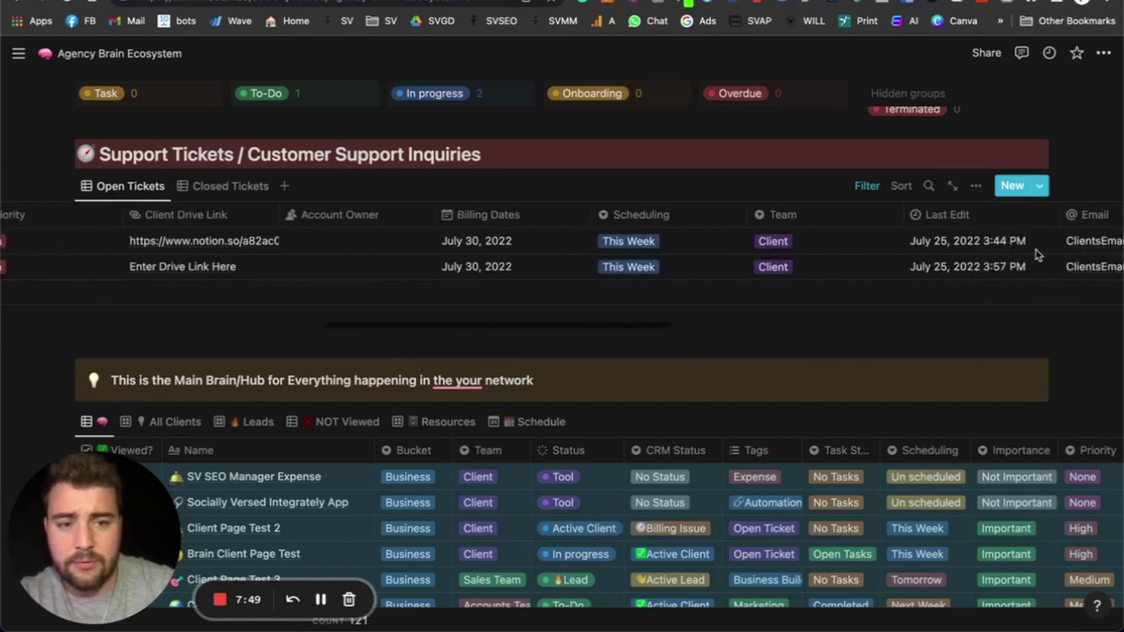
scroll(1038, 255, right, 15)
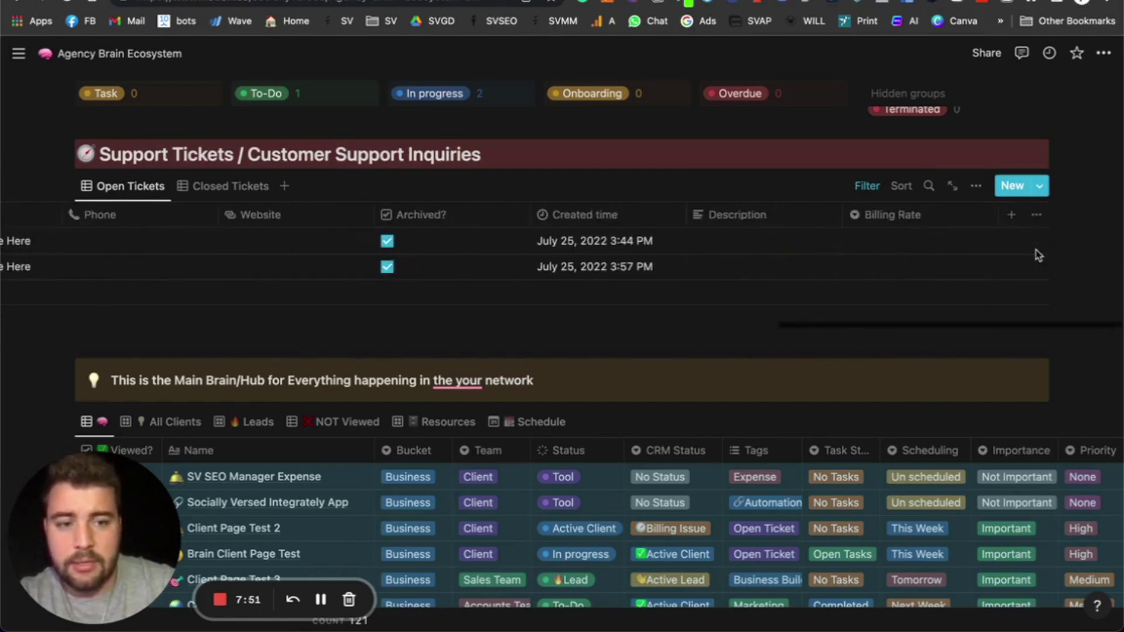
scroll(1038, 255, left, 20)
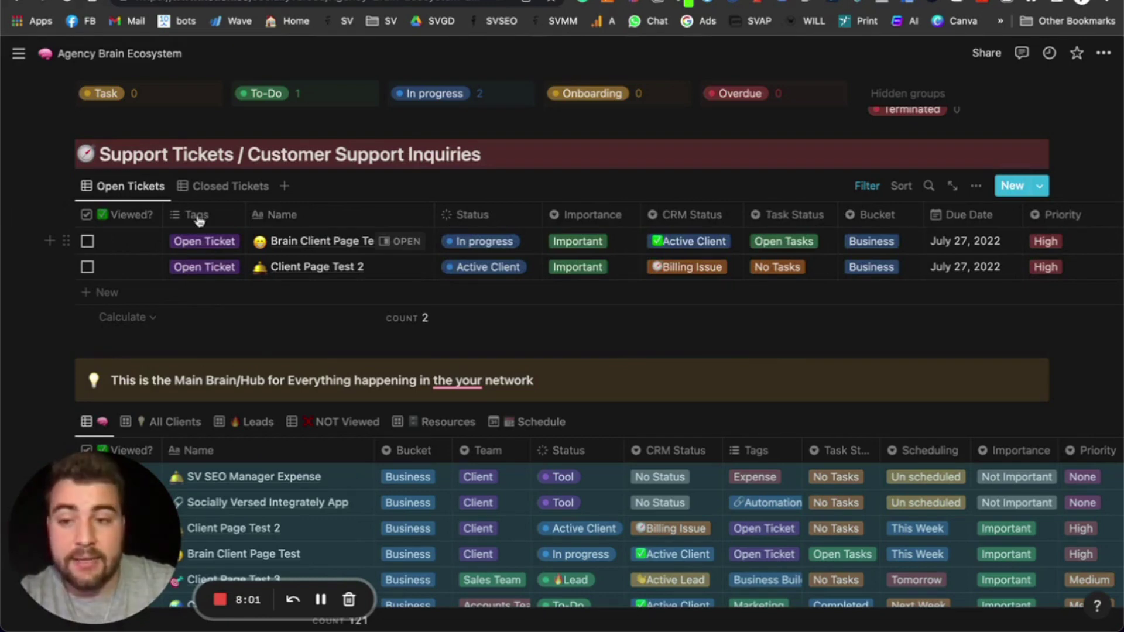
click(198, 187)
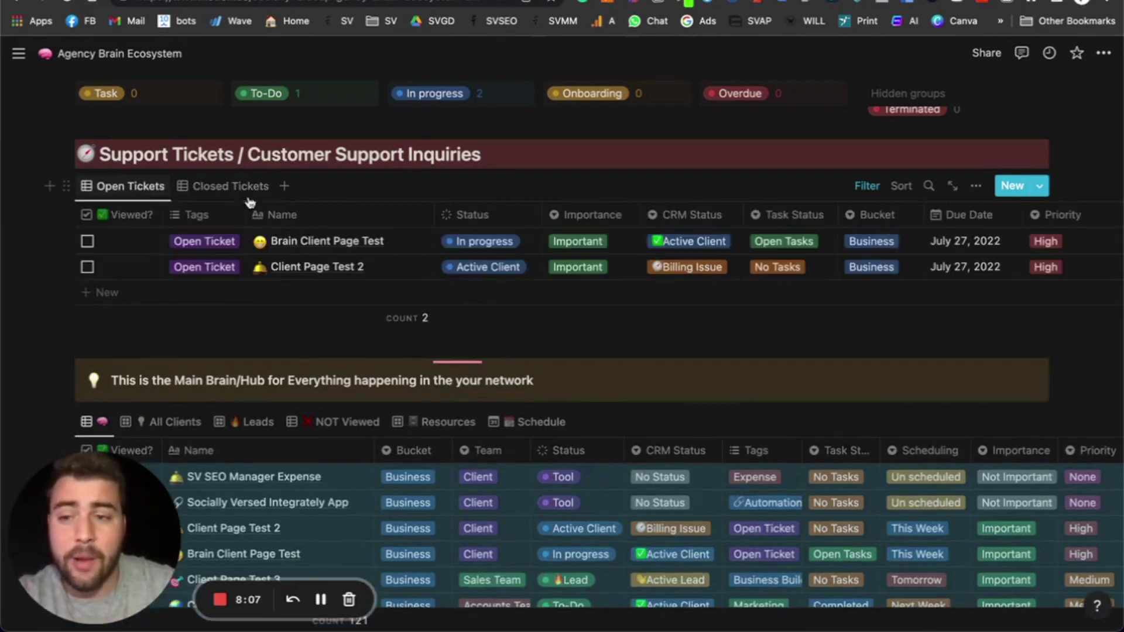
scroll(246, 193, up, 7)
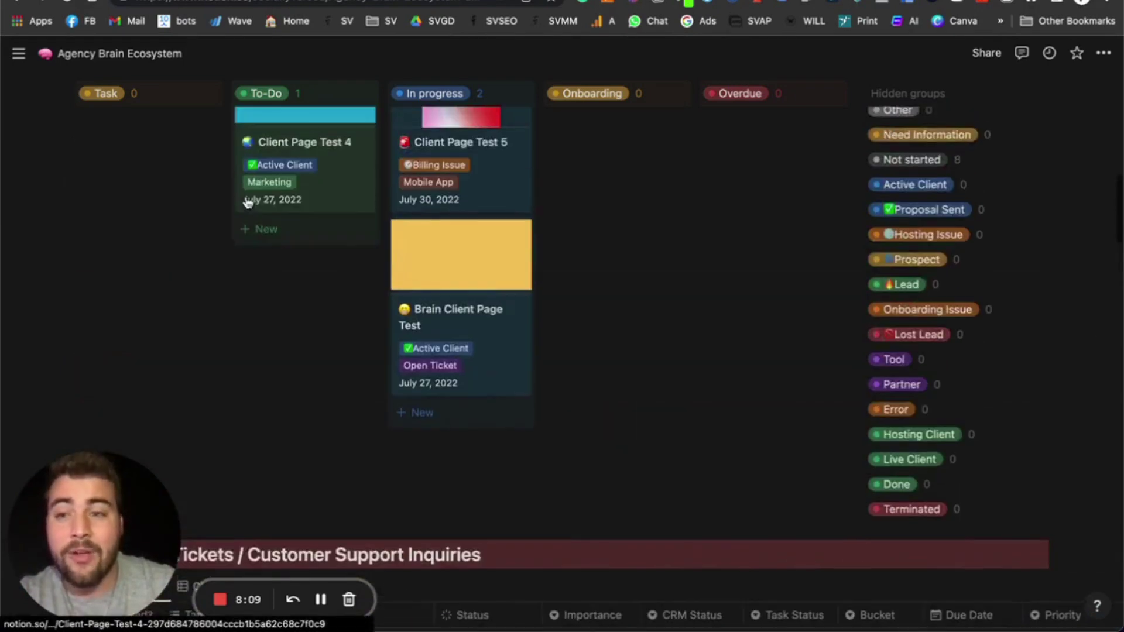
Open the Client Page Test 5 card from the TO-Do List board in side peek
scroll(246, 199, up, 4)
scroll(245, 195, down, 2)
scroll(246, 197, down, 1)
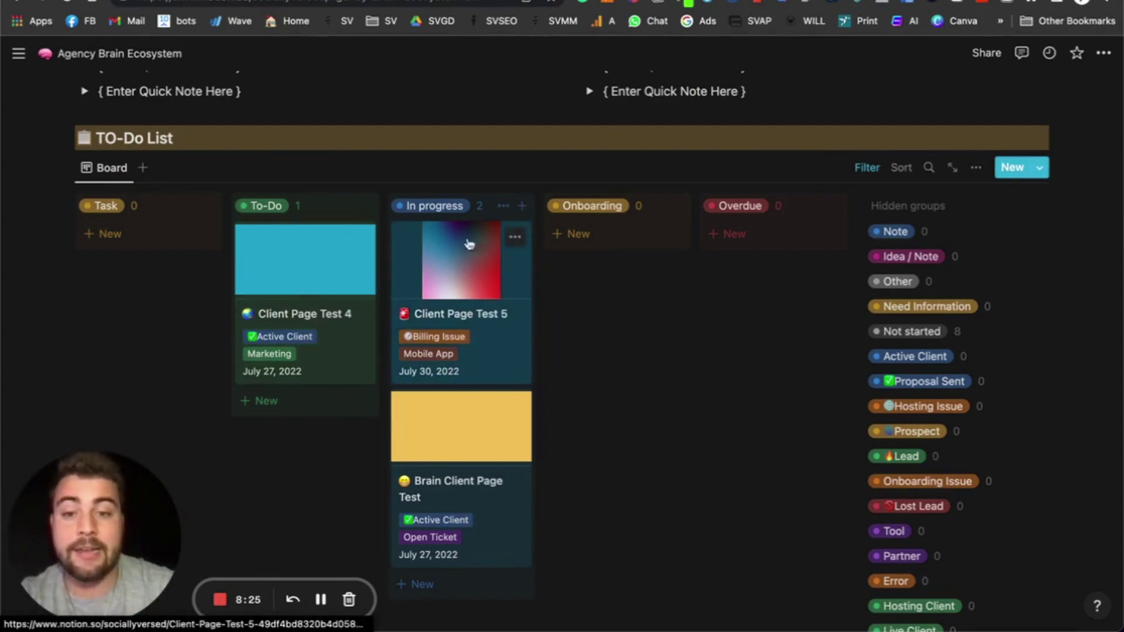
click(514, 349)
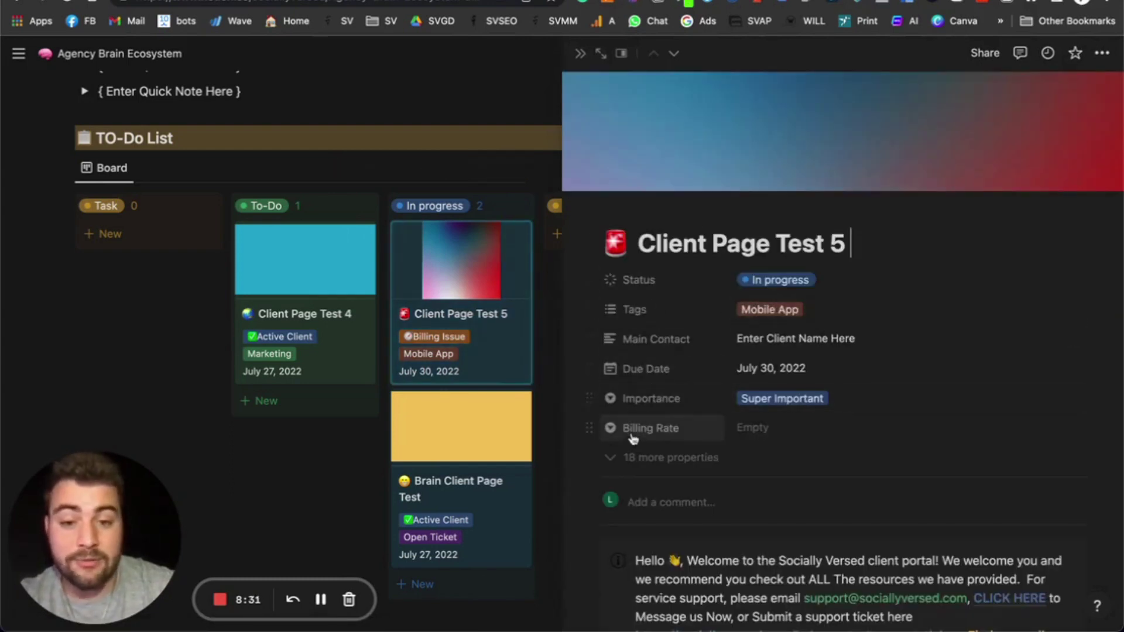
click(625, 457)
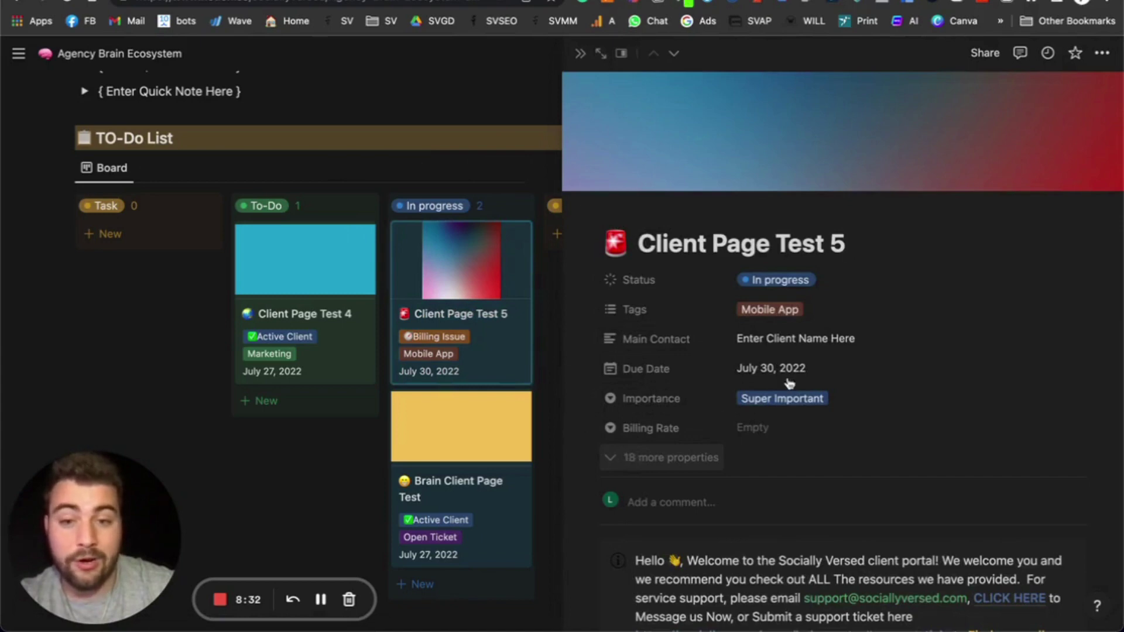
click(787, 282)
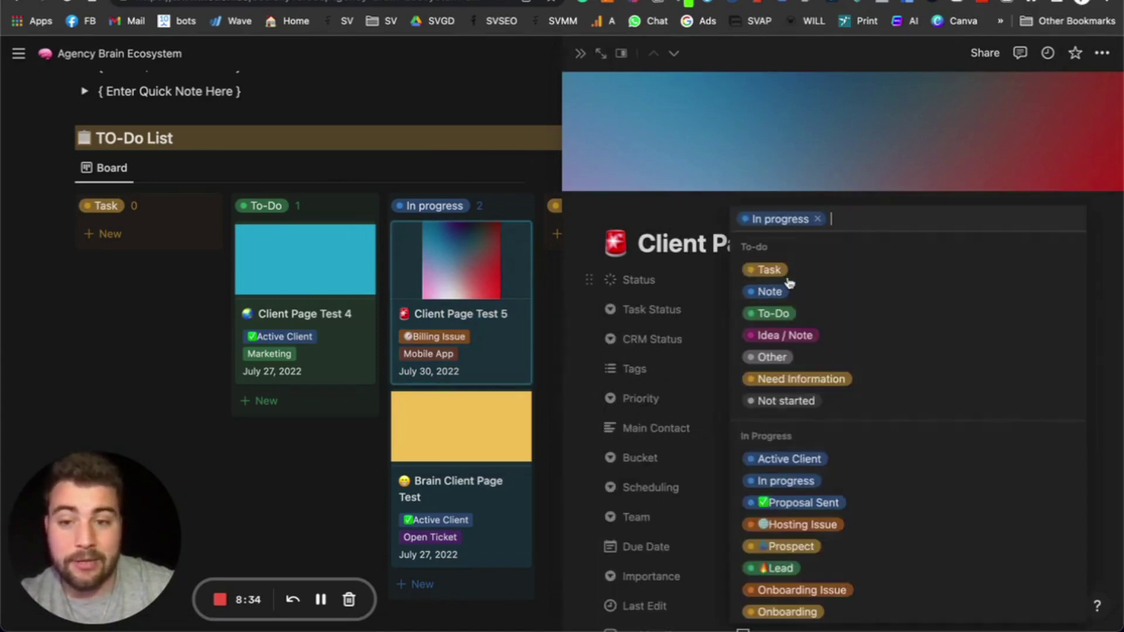
click(777, 316)
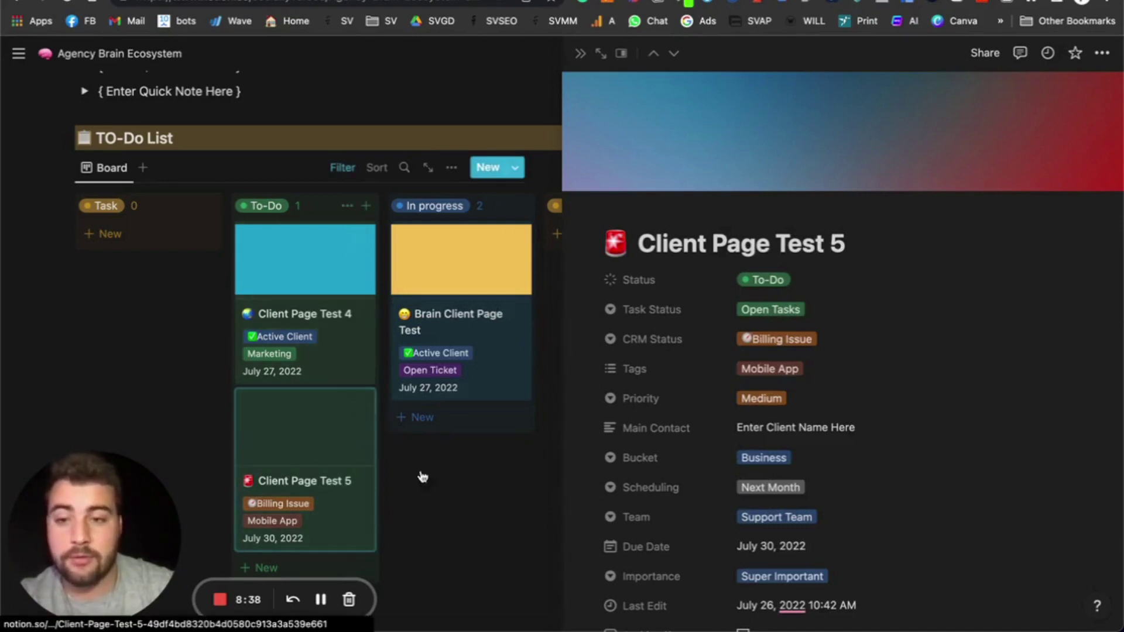
click(580, 53)
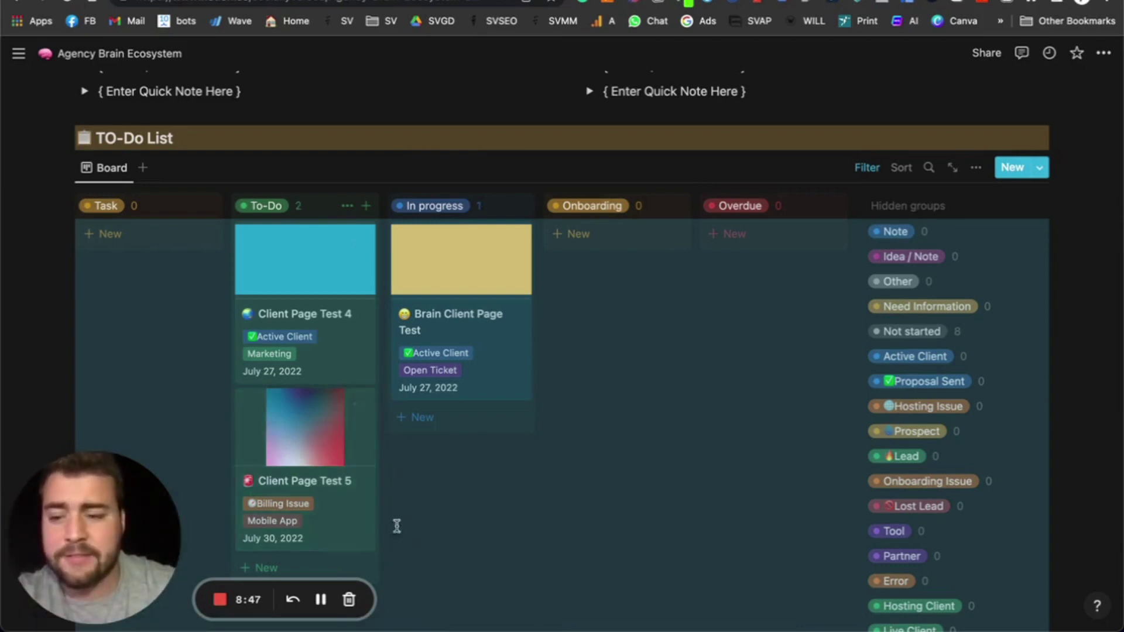
scroll(671, 487, down, 2)
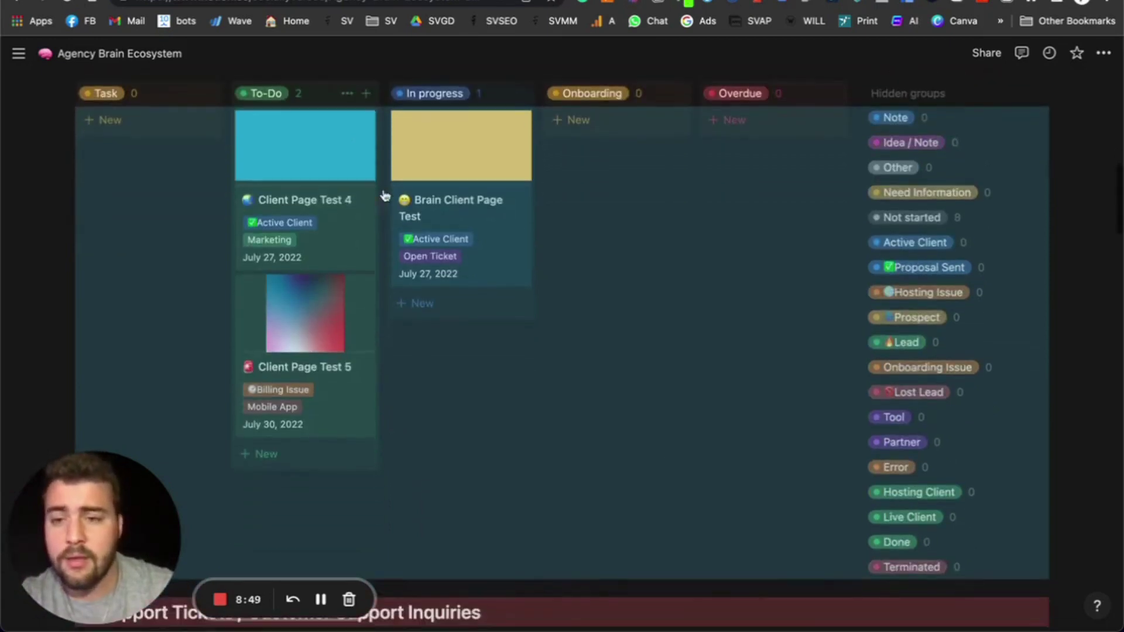
scroll(367, 245, up, 3)
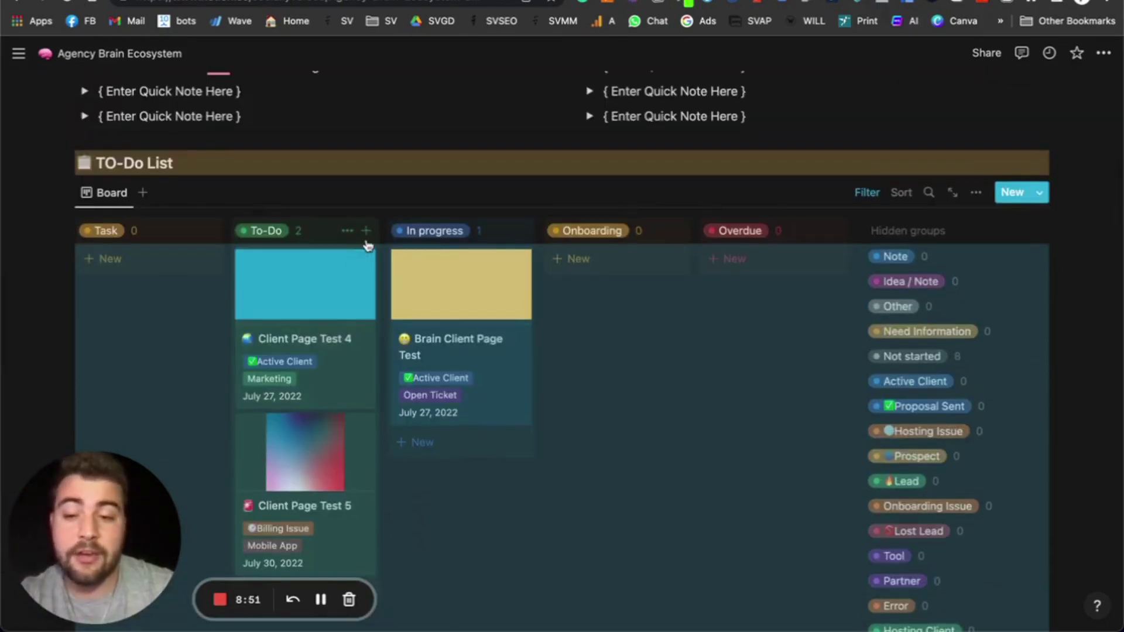
scroll(367, 244, down, 3)
scroll(368, 246, up, 2)
scroll(367, 245, up, 7)
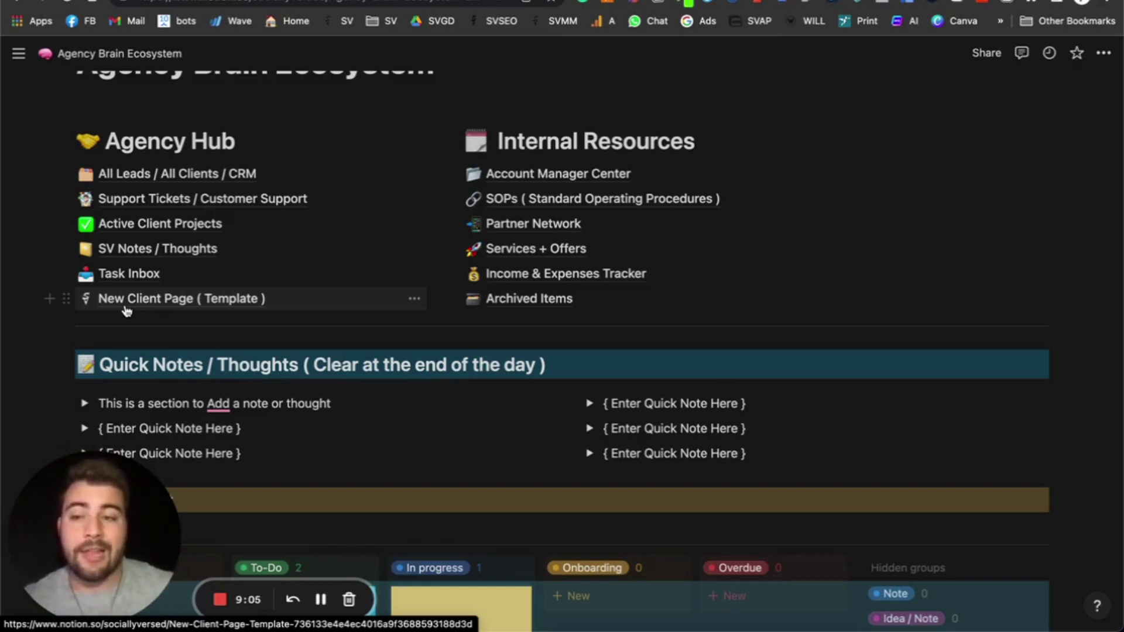
Open New Client Page ( Template ), select its title, and review its deliverables, tasks, notes and schedule
click(124, 304)
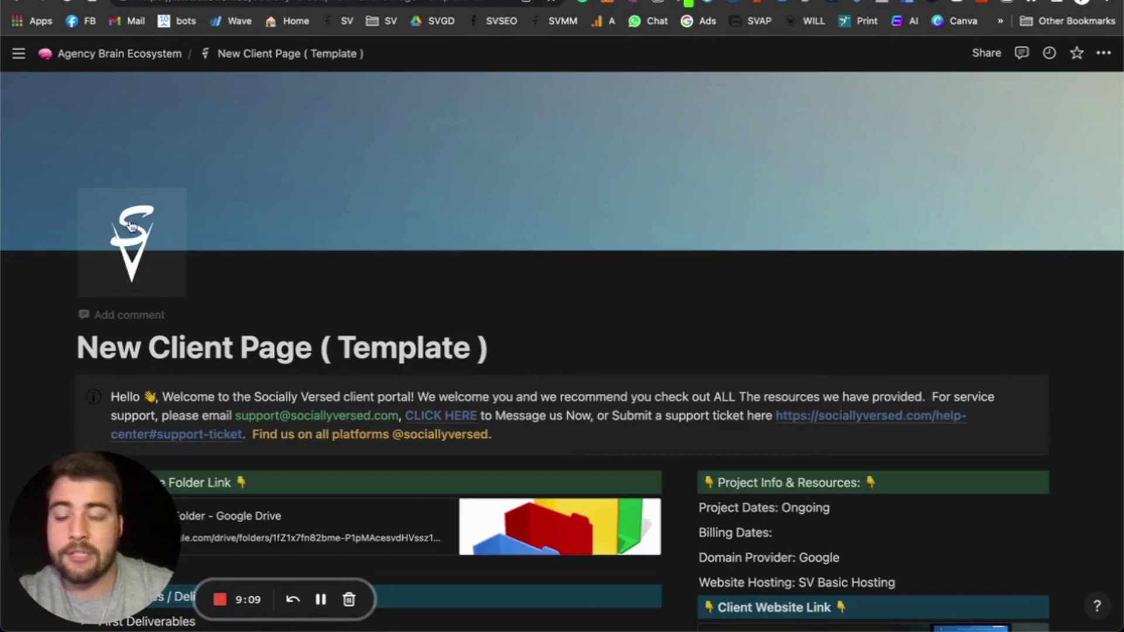
scroll(486, 188, down, 3)
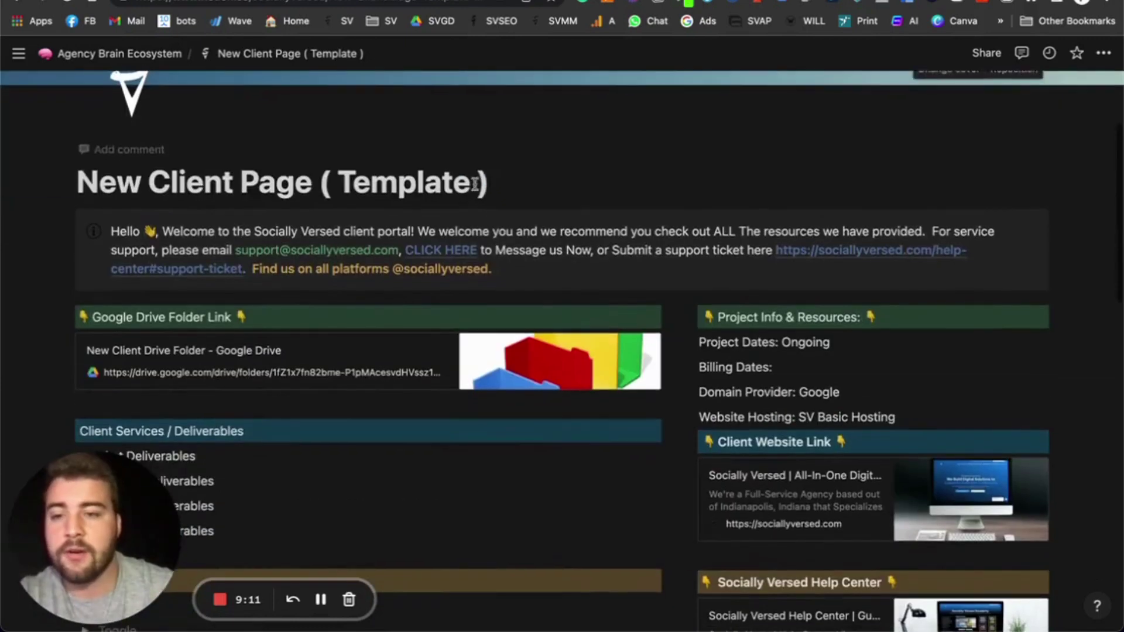
drag(77, 176, 517, 173)
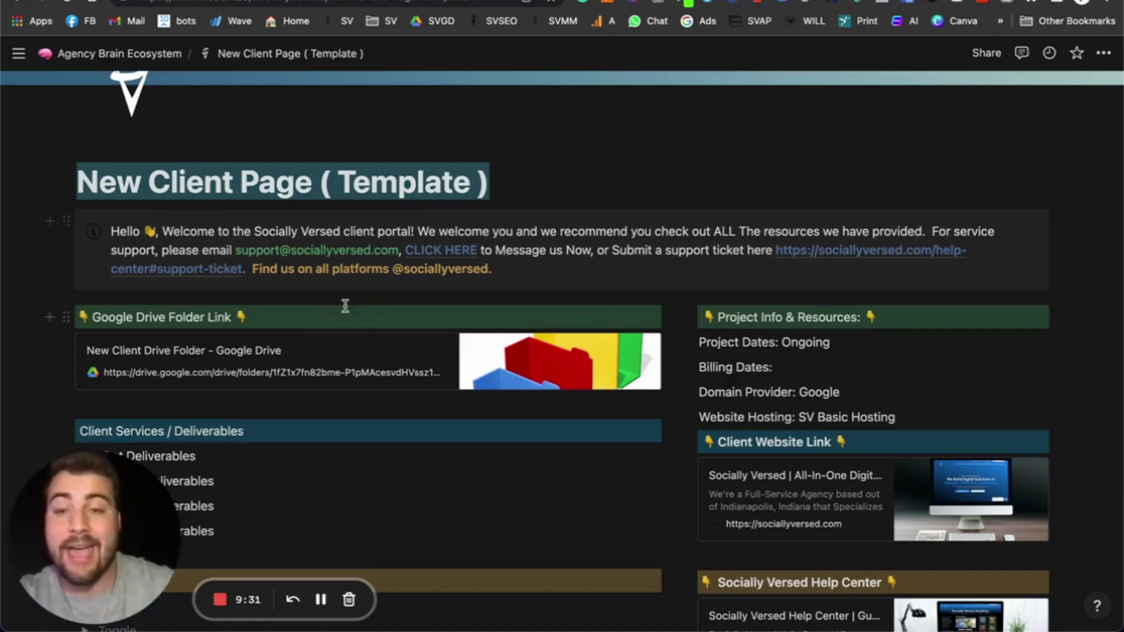
scroll(346, 306, down, 3)
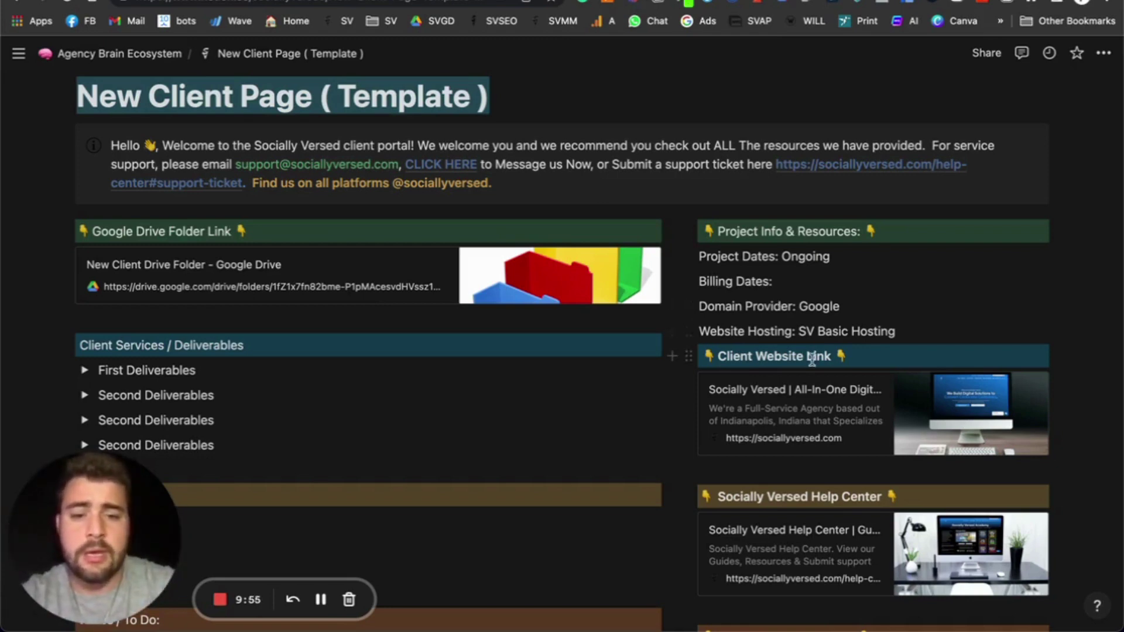
scroll(808, 363, down, 2)
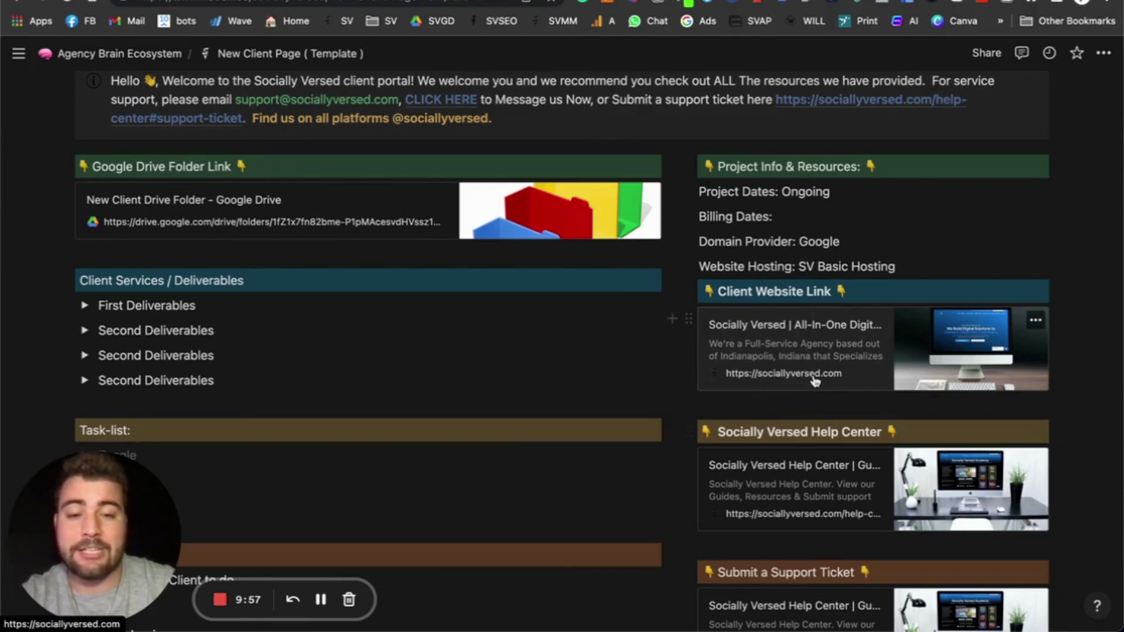
scroll(820, 386, down, 3)
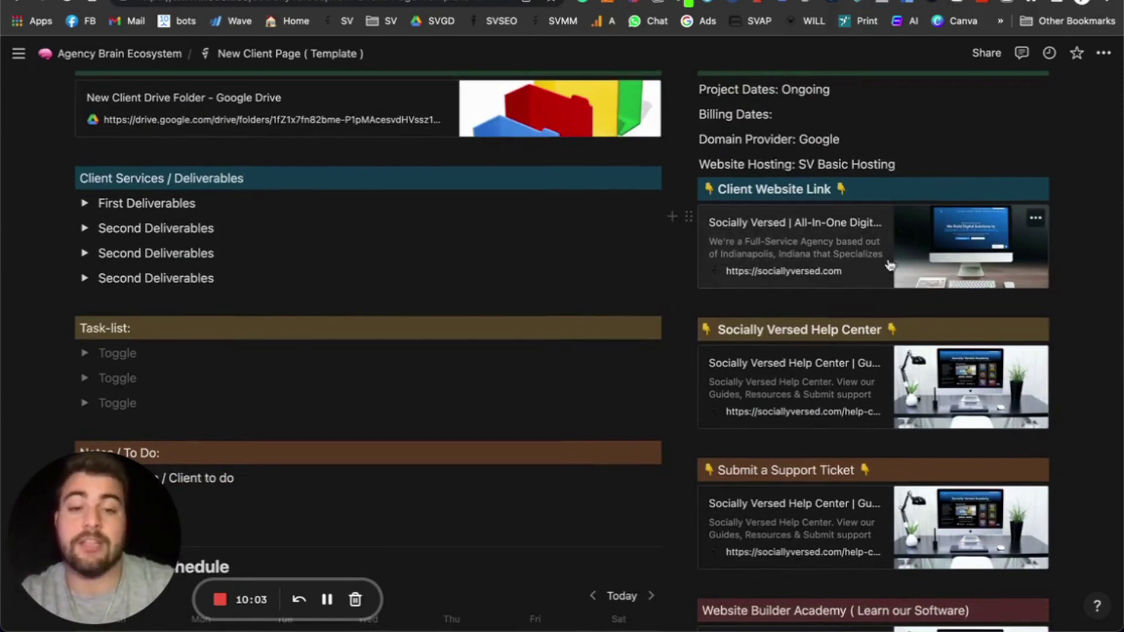
scroll(847, 258, down, 3)
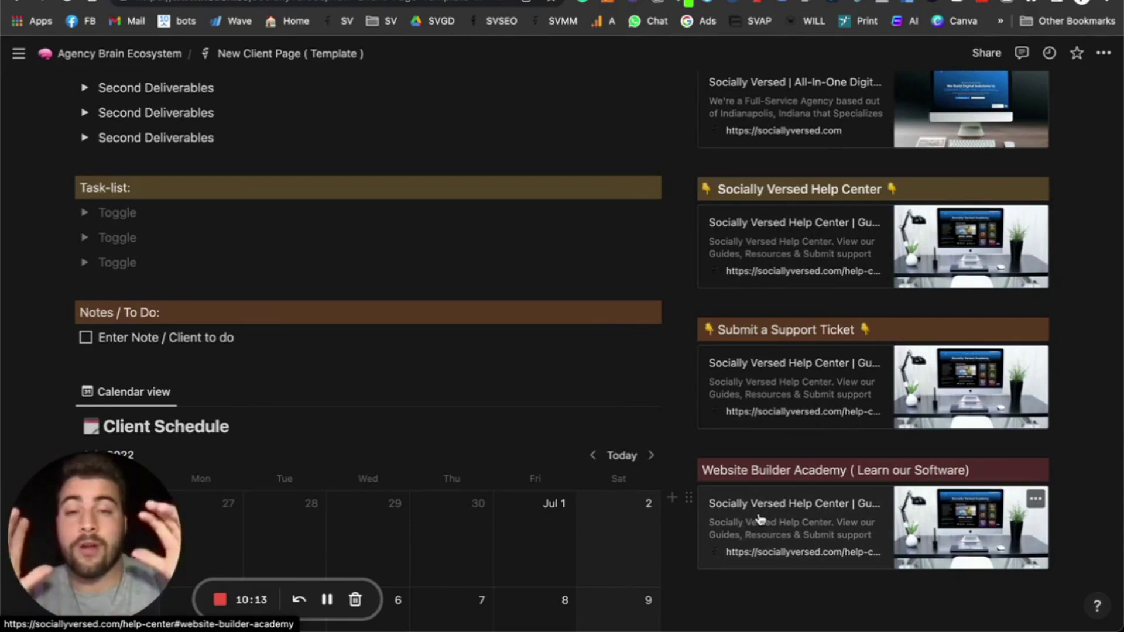
scroll(673, 359, up, 3)
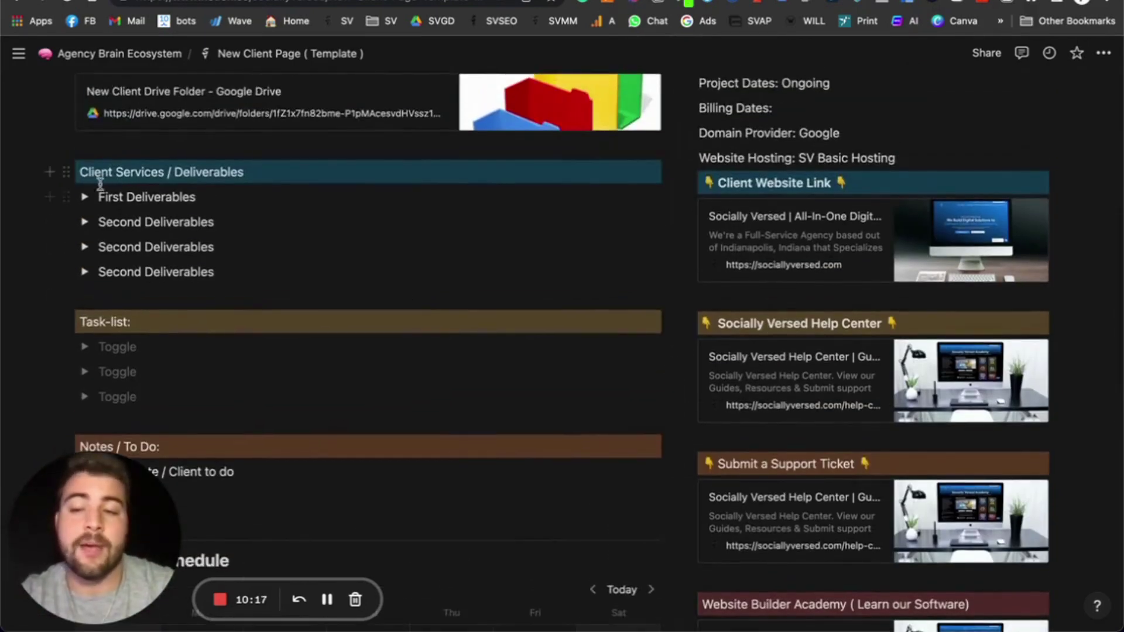
click(85, 198)
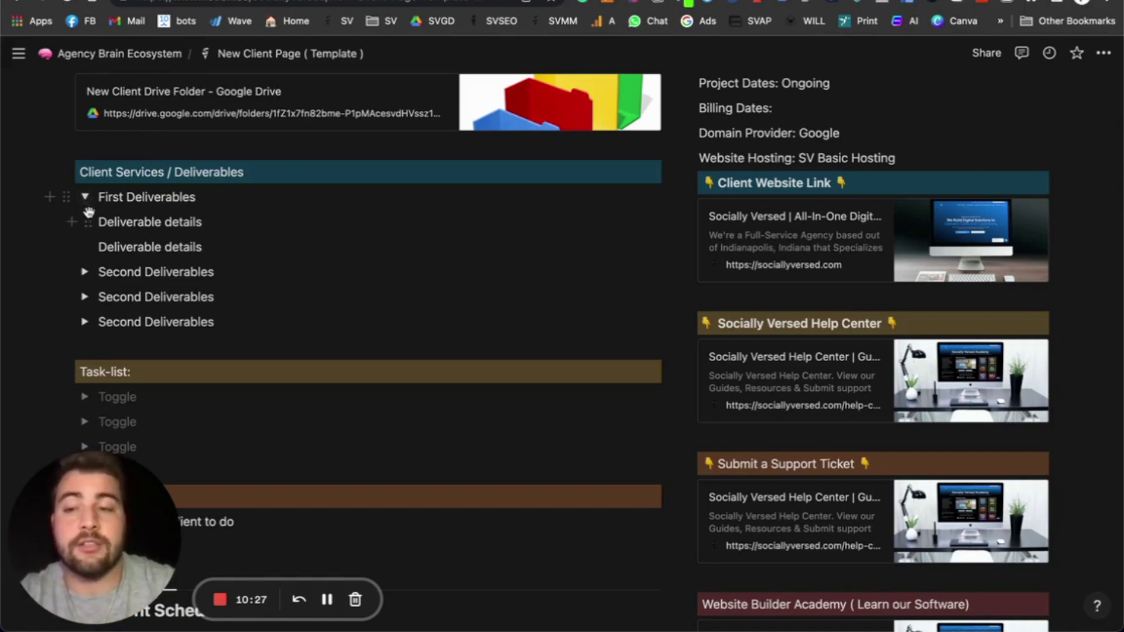
click(84, 197)
scroll(243, 293, down, 3)
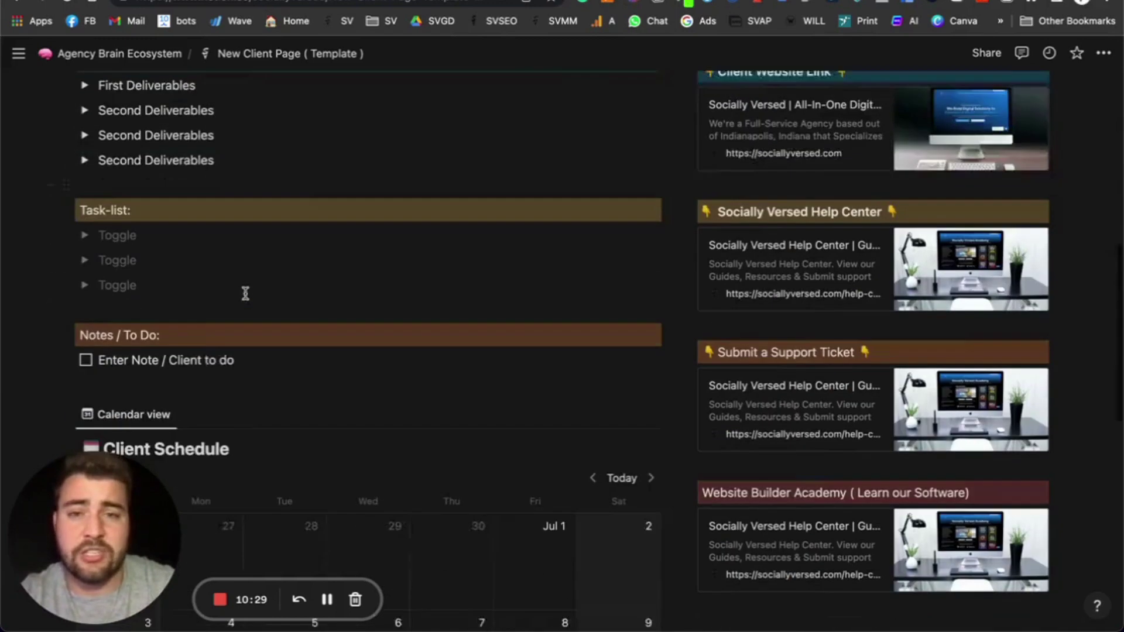
click(85, 201)
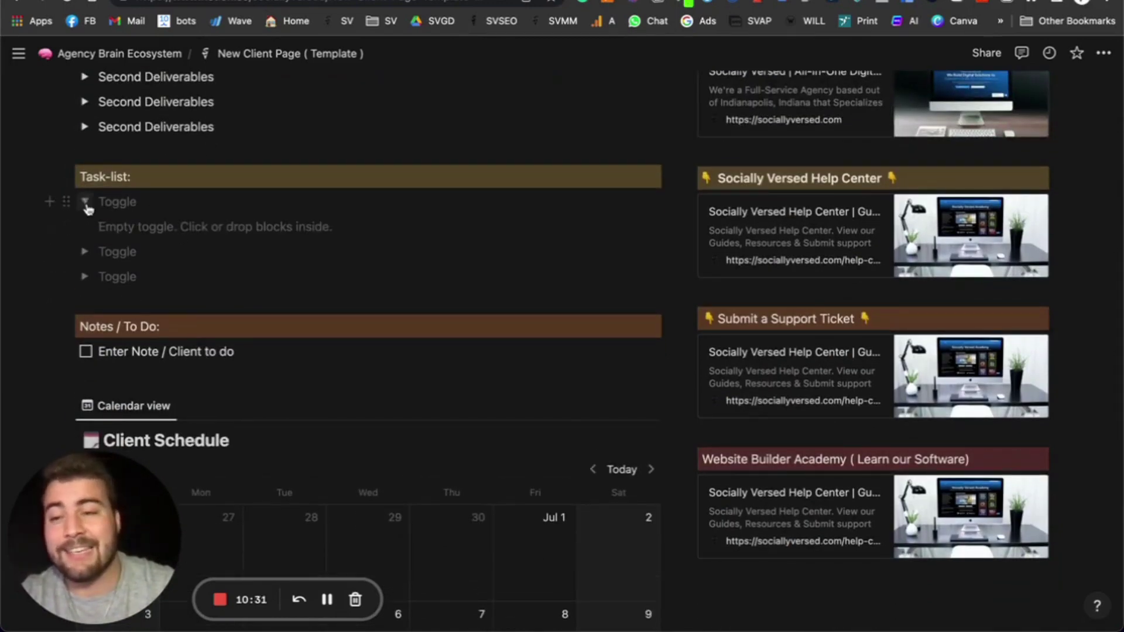
click(86, 202)
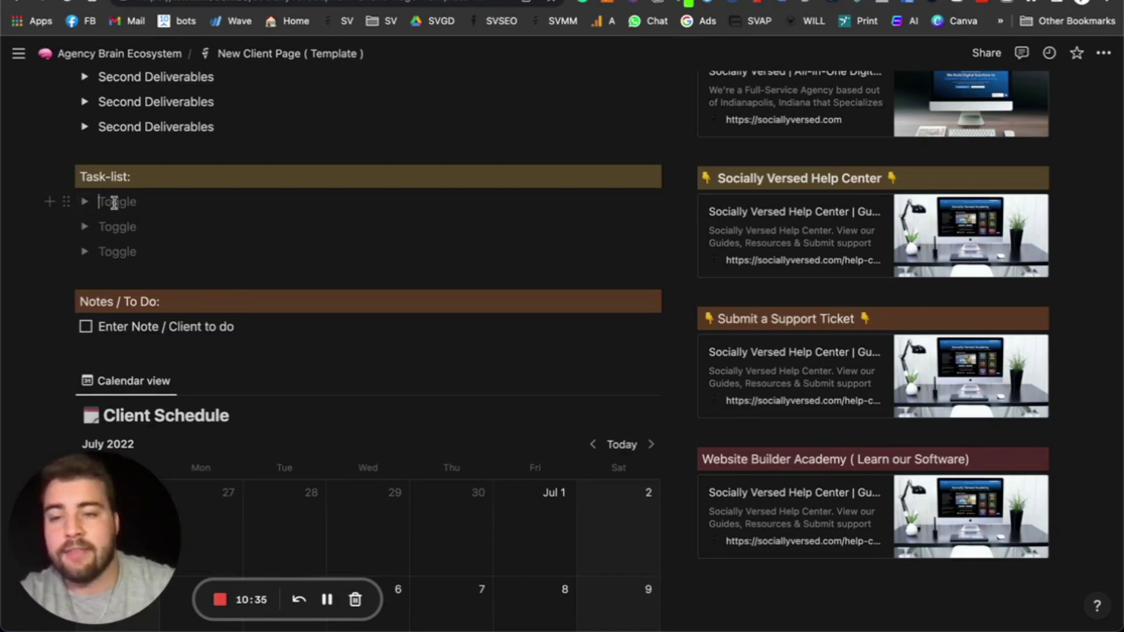
scroll(304, 246, down, 4)
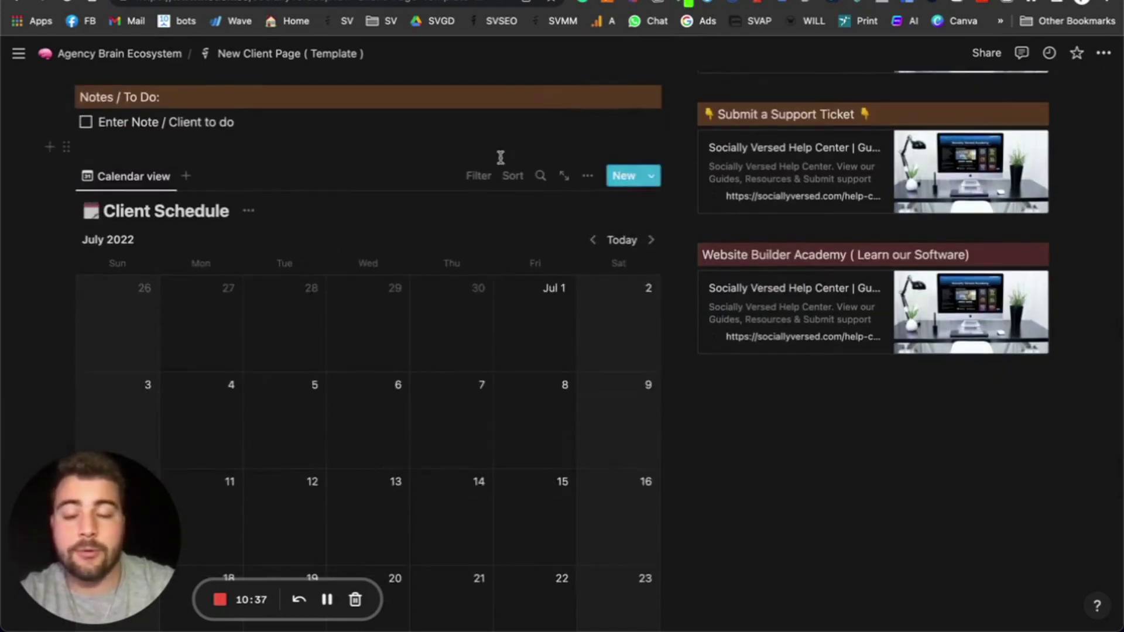
scroll(501, 163, up, 15)
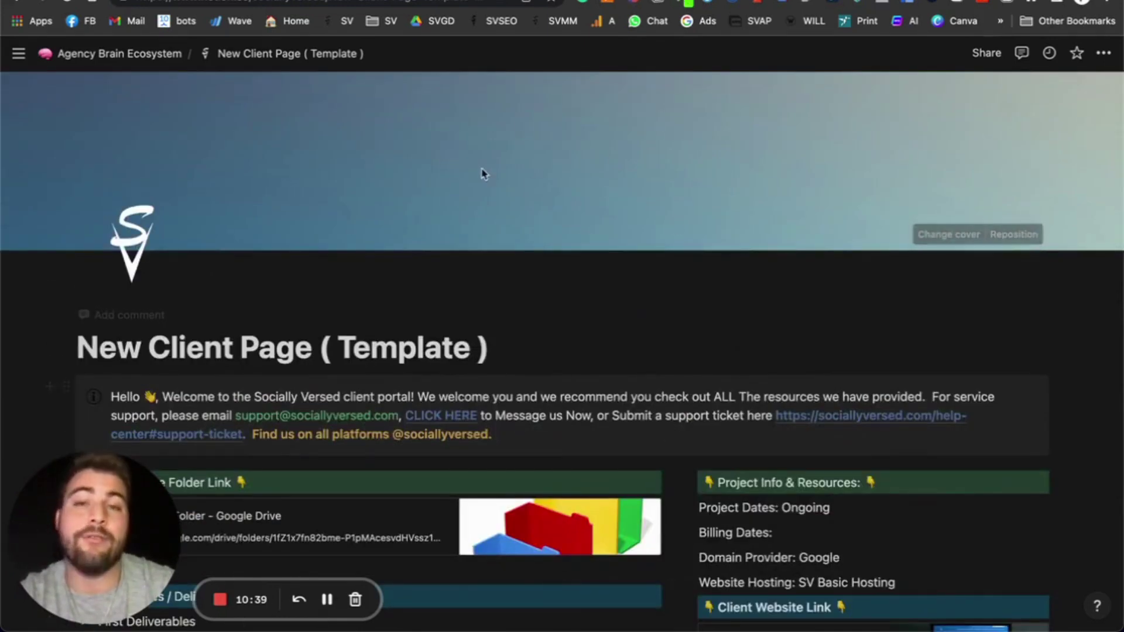
Return to the Agency Brain Ecosystem dashboard and expand, then collapse, the first Quick Notes toggle
click(140, 54)
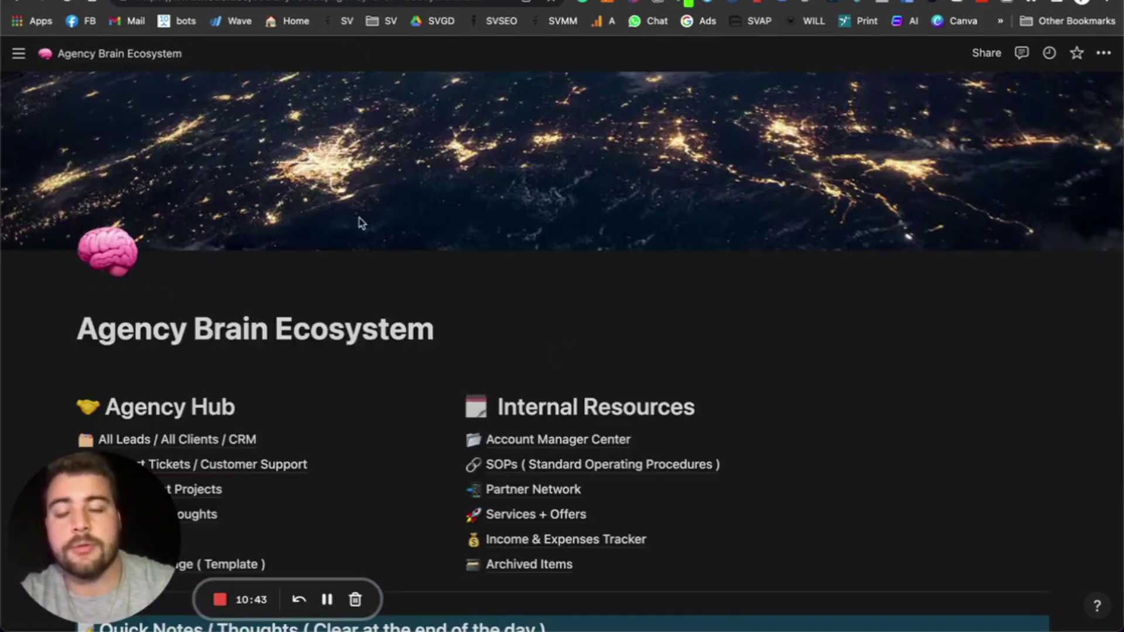
scroll(353, 201, down, 5)
scroll(357, 212, down, 3)
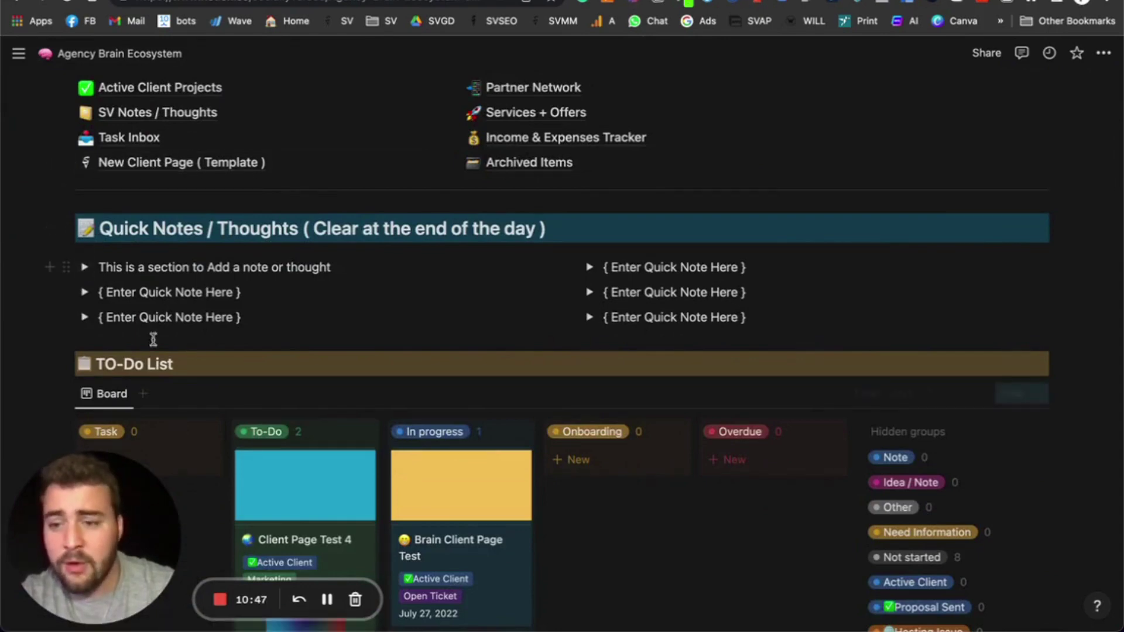
click(85, 269)
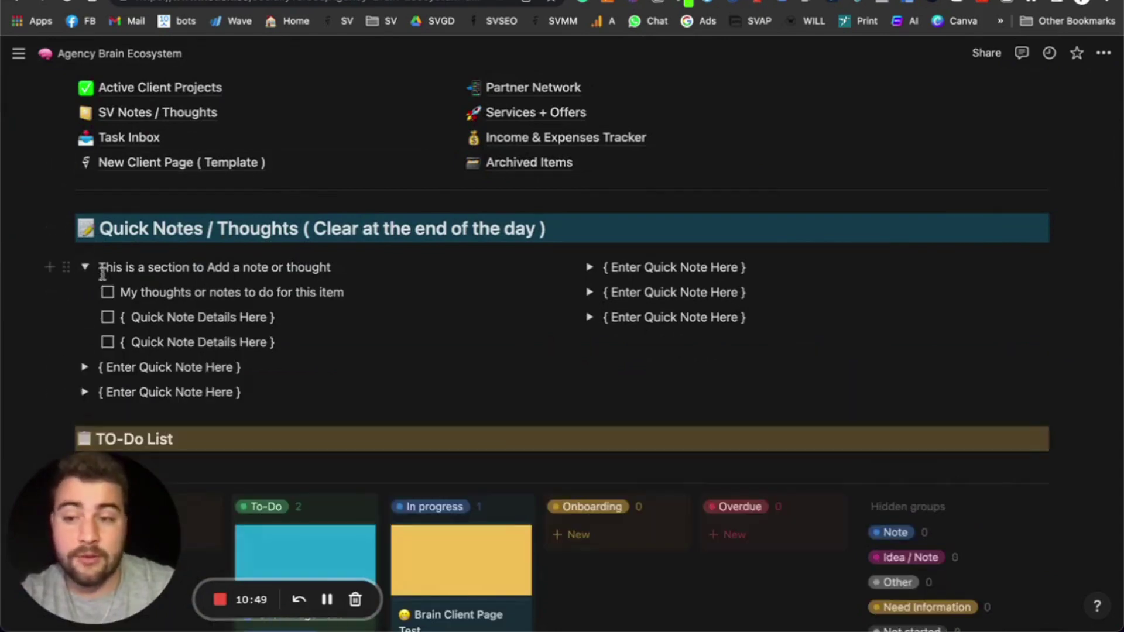
click(84, 268)
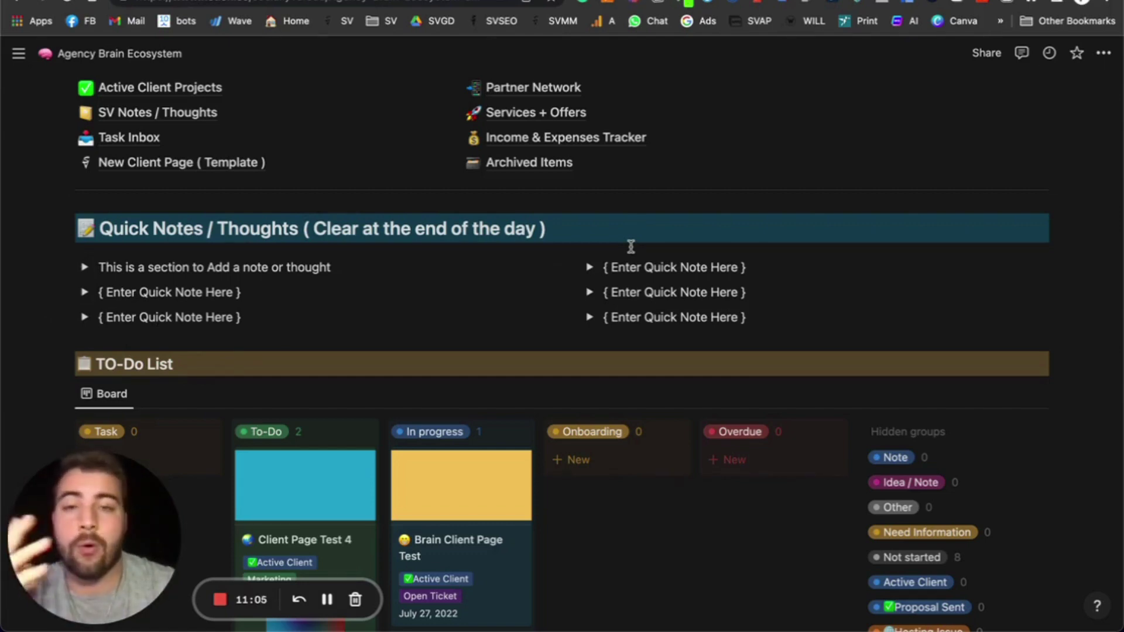
scroll(377, 372, up, 3)
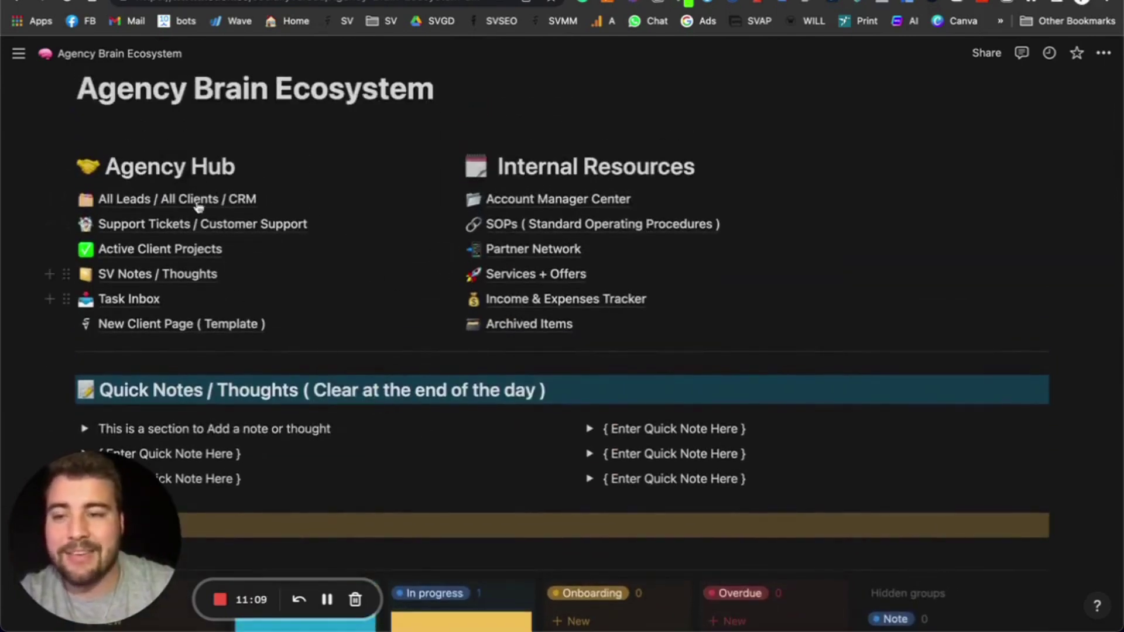
Open the All Leads / All Clients / CRM page and view its All Clients gallery and All Leads board
click(134, 201)
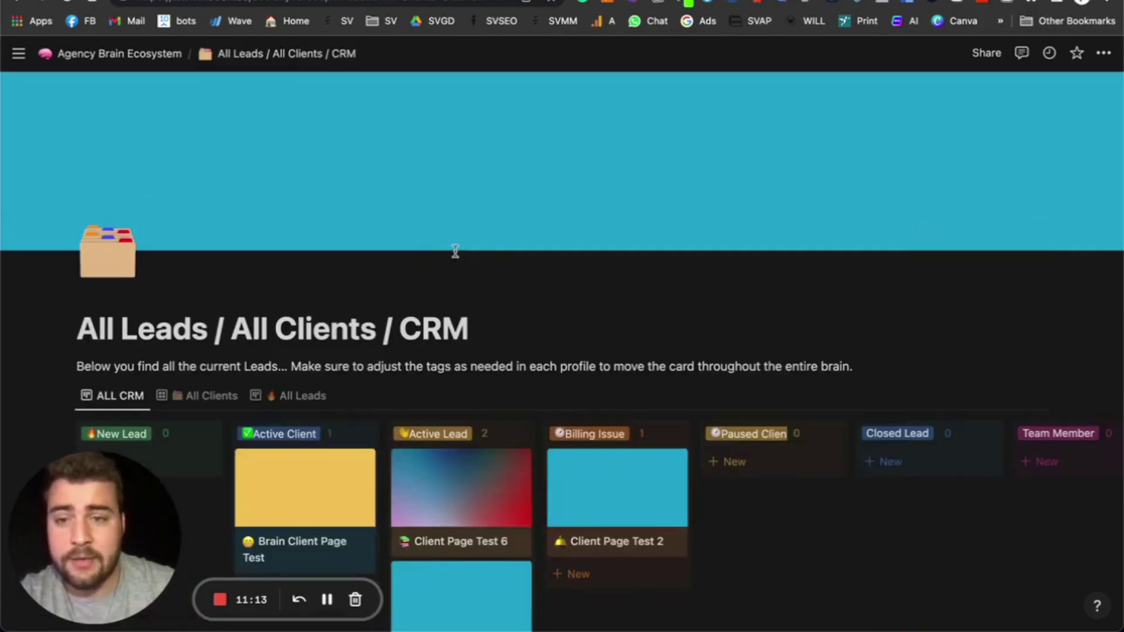
scroll(455, 251, down, 3)
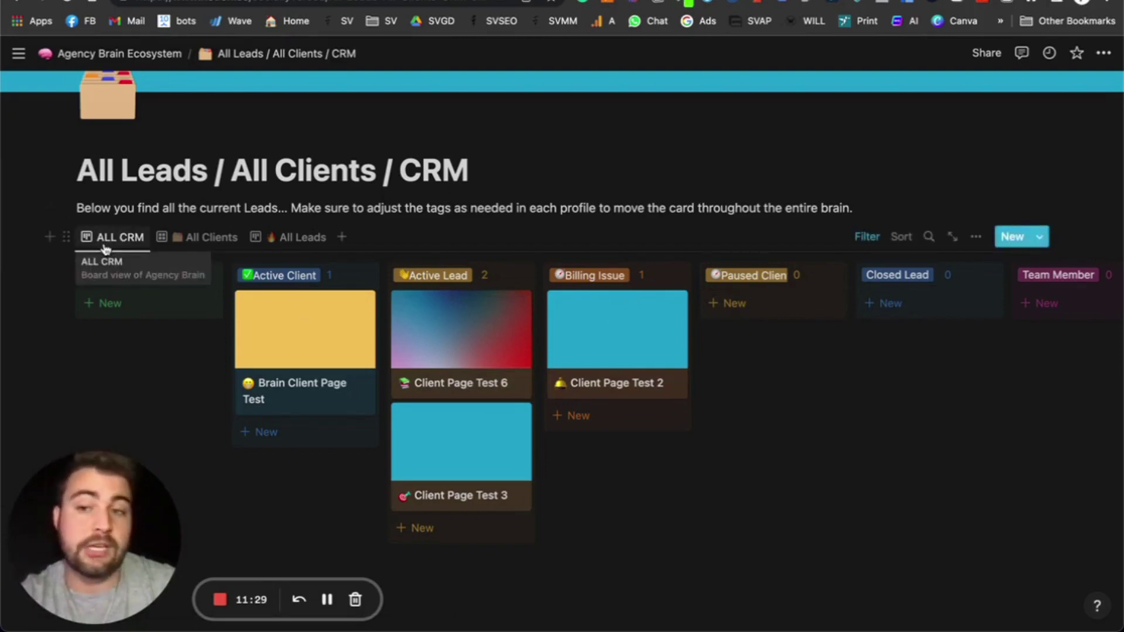
click(190, 245)
scroll(146, 293, down, 2)
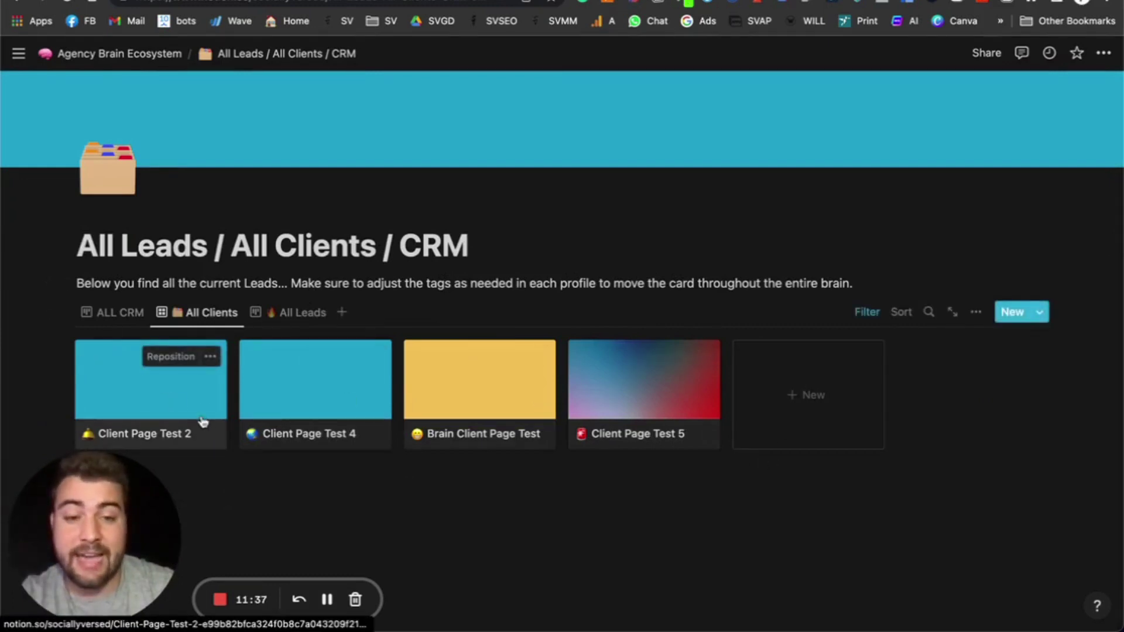
click(299, 314)
scroll(260, 457, down, 3)
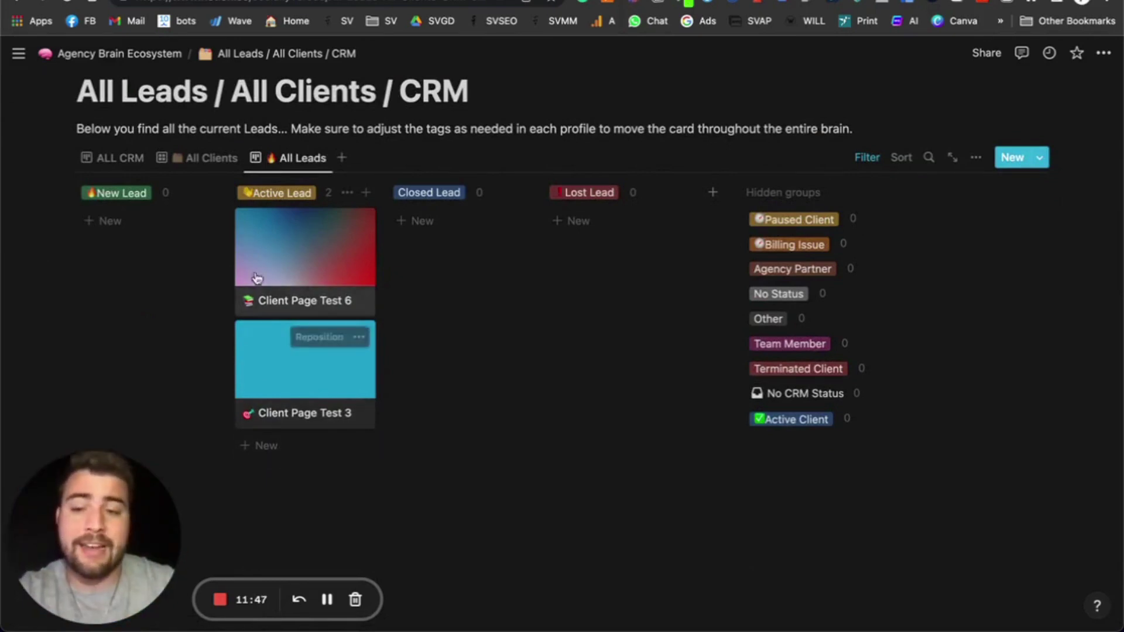
Return to the All Clients gallery and bring up its view options
click(209, 162)
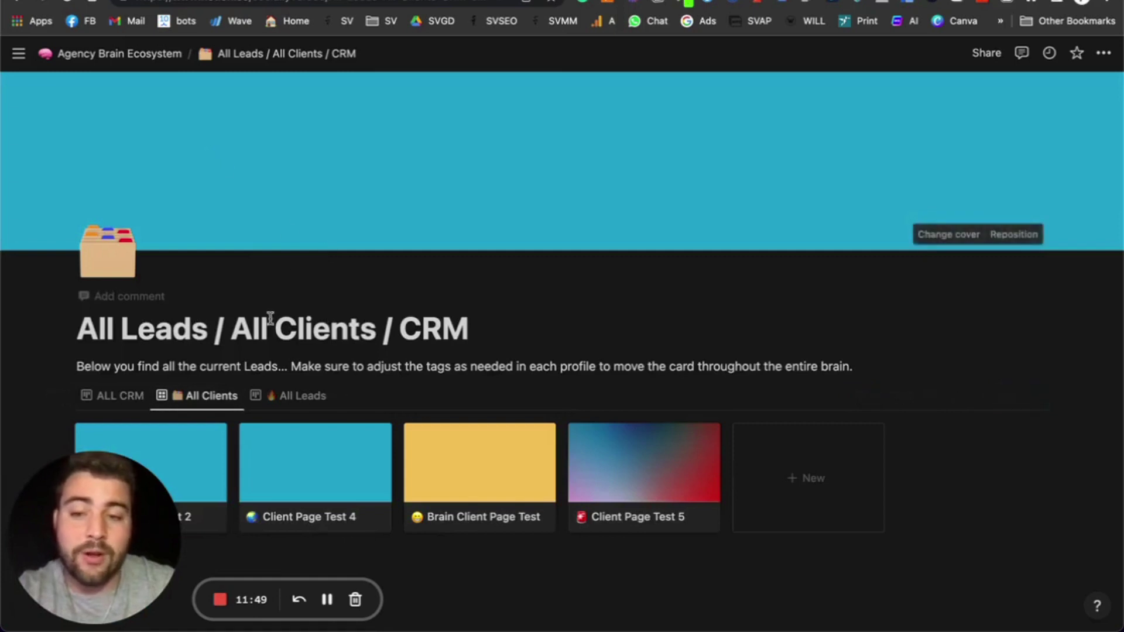
scroll(492, 445, down, 2)
click(976, 313)
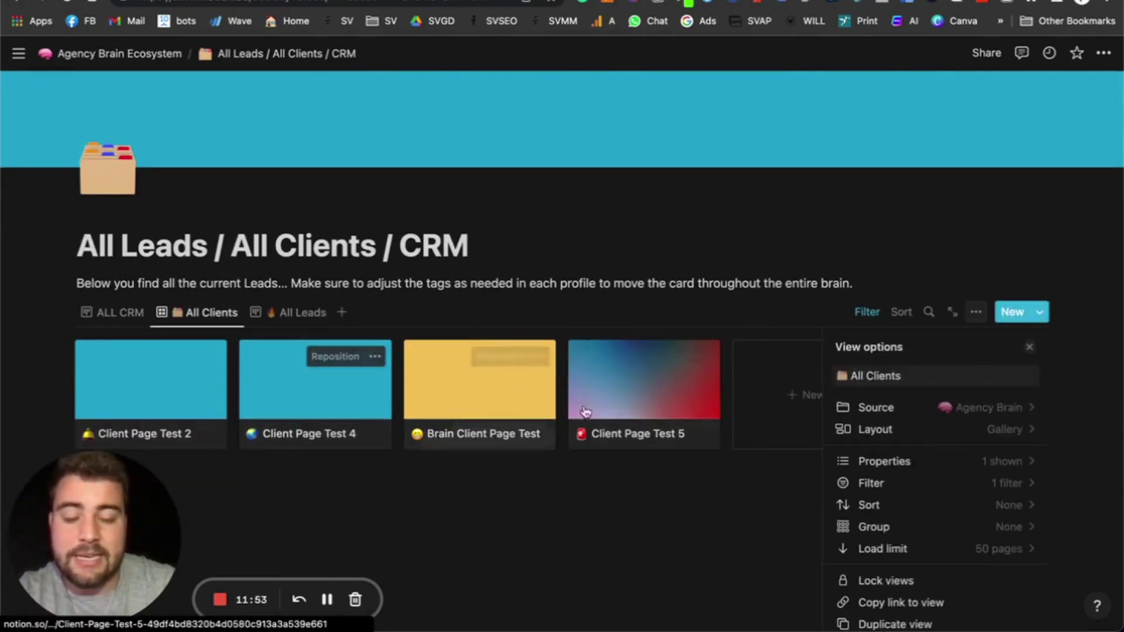
Make the All Clients gallery cards show the $ Value, CRM Status and Status properties
click(889, 460)
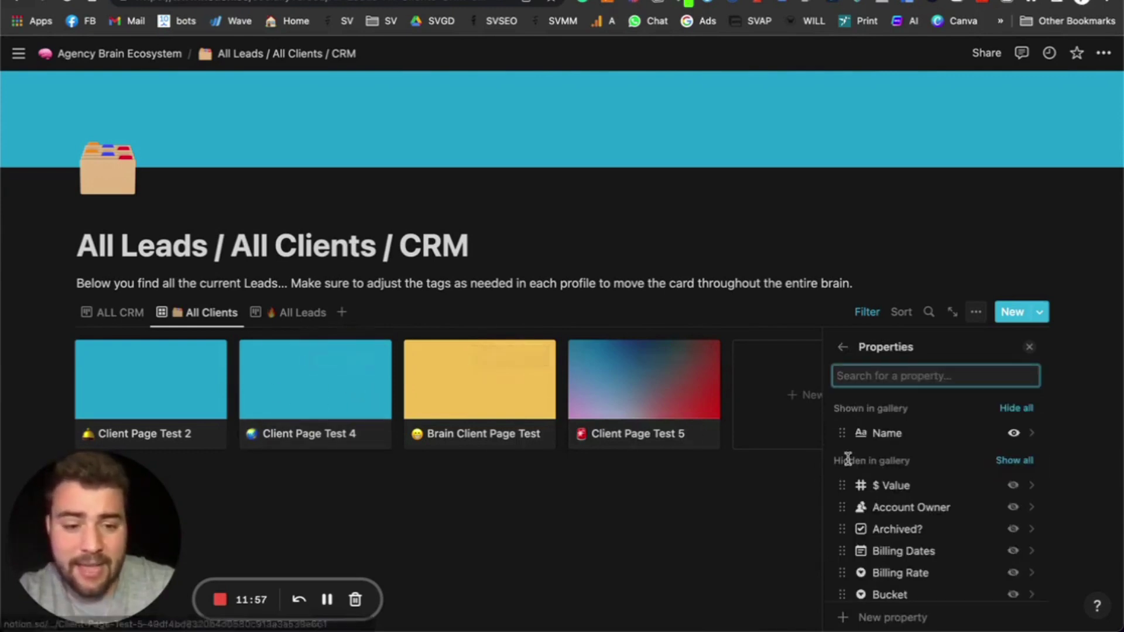
scroll(849, 453, down, 5)
scroll(854, 456, up, 3)
click(1013, 407)
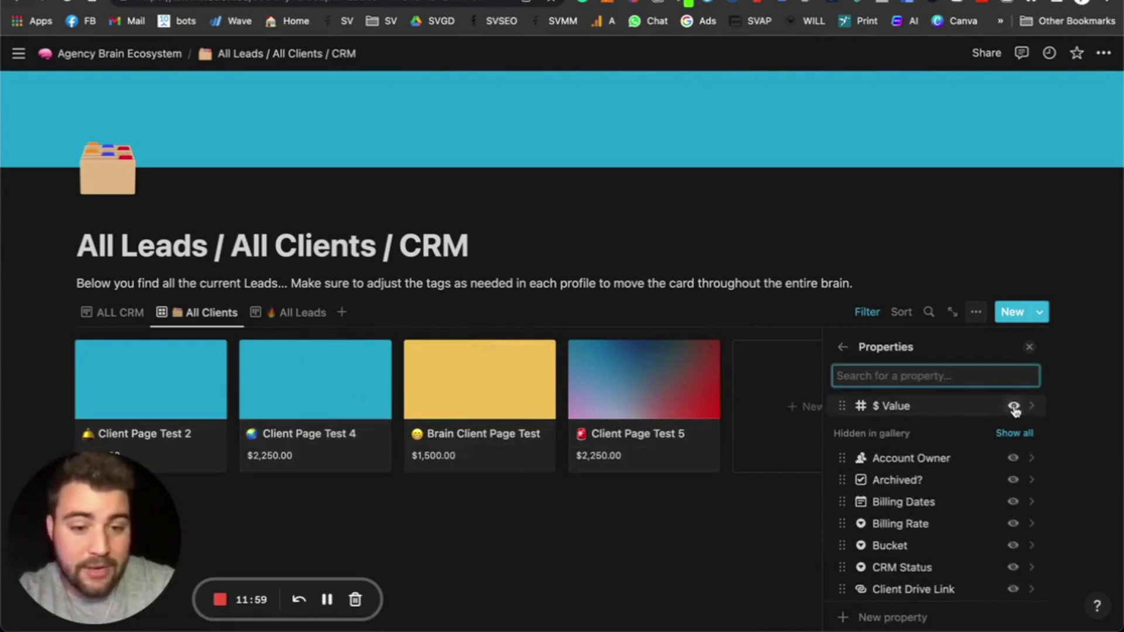
click(1012, 567)
scroll(1007, 565, down, 5)
scroll(1007, 566, down, 4)
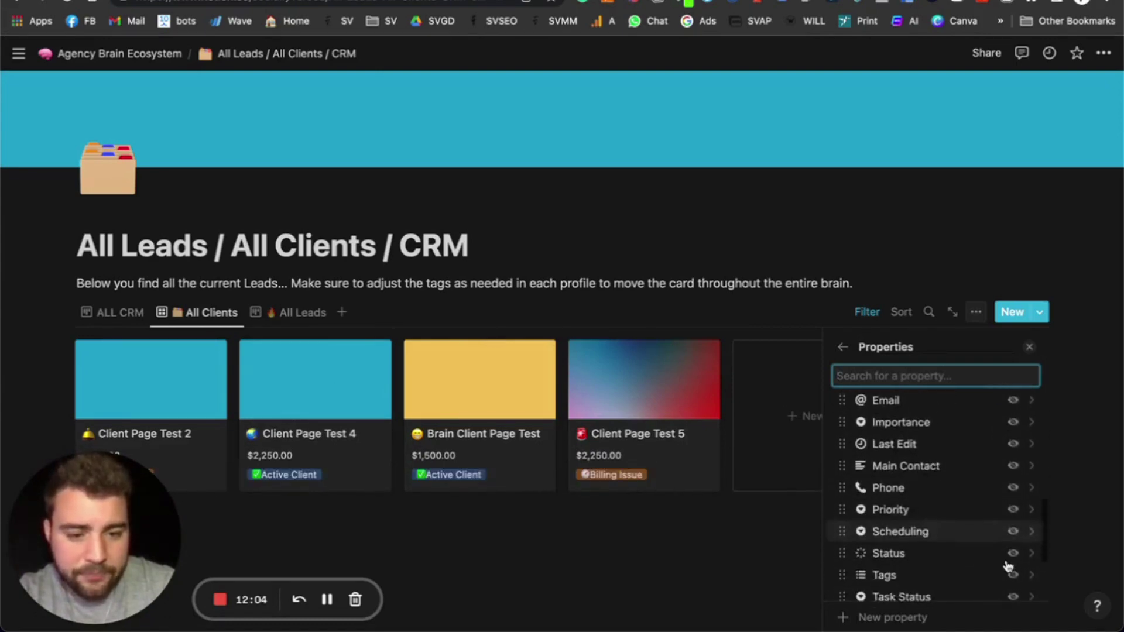
click(1012, 511)
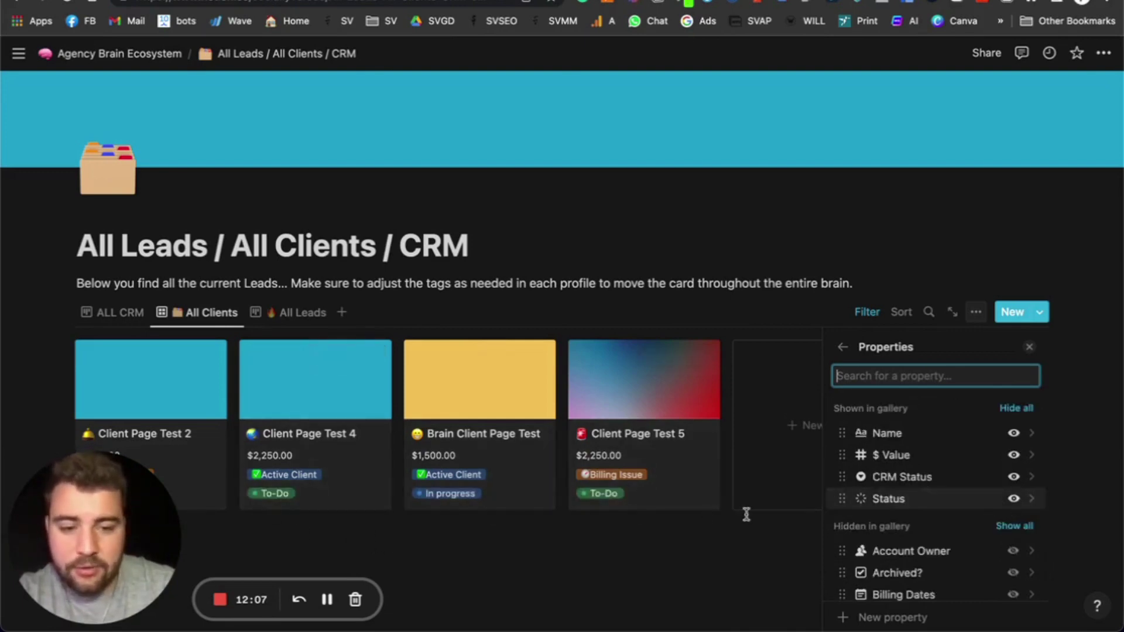
click(495, 581)
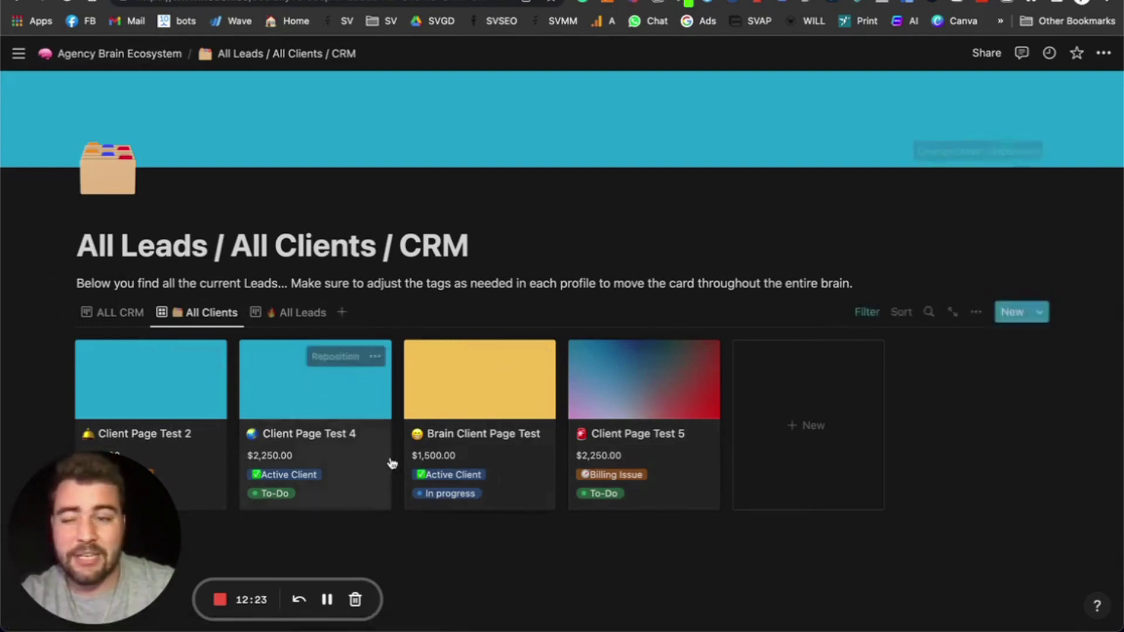
scroll(391, 463, down, 2)
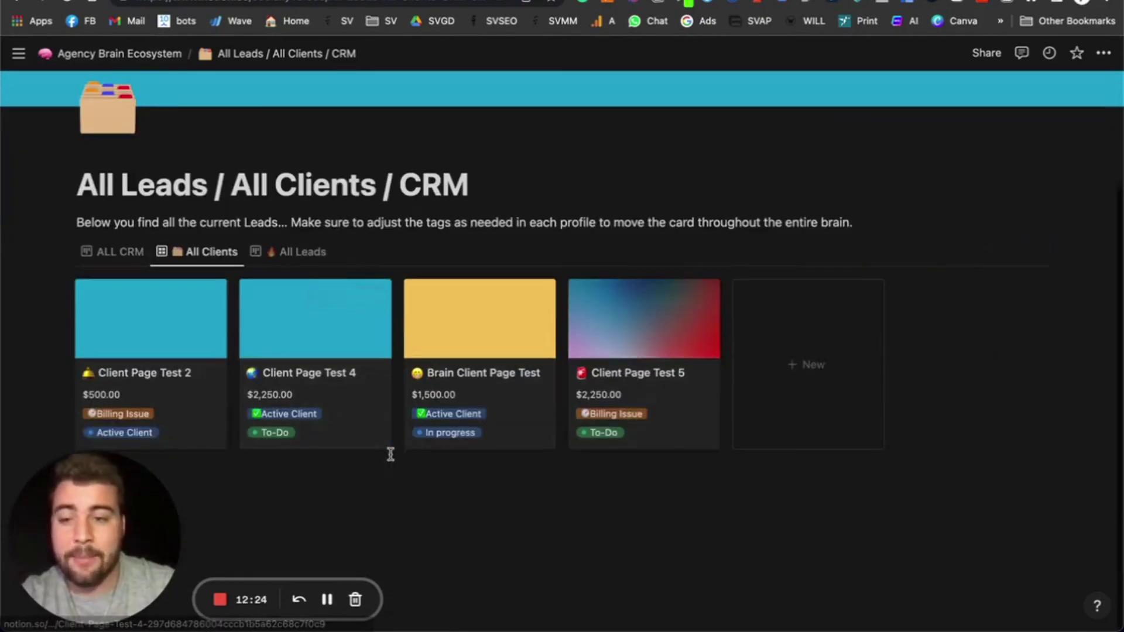
Switch to the ALL CRM view, then go back to the Agency Brain Ecosystem dashboard's link lists
click(126, 253)
click(149, 57)
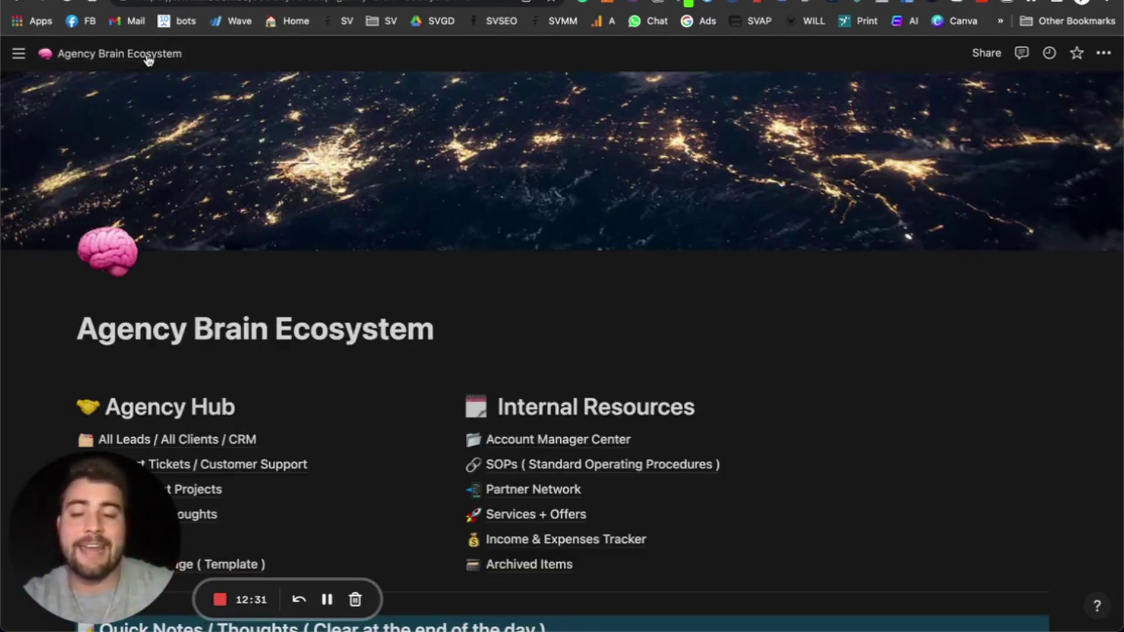
scroll(241, 278, down, 3)
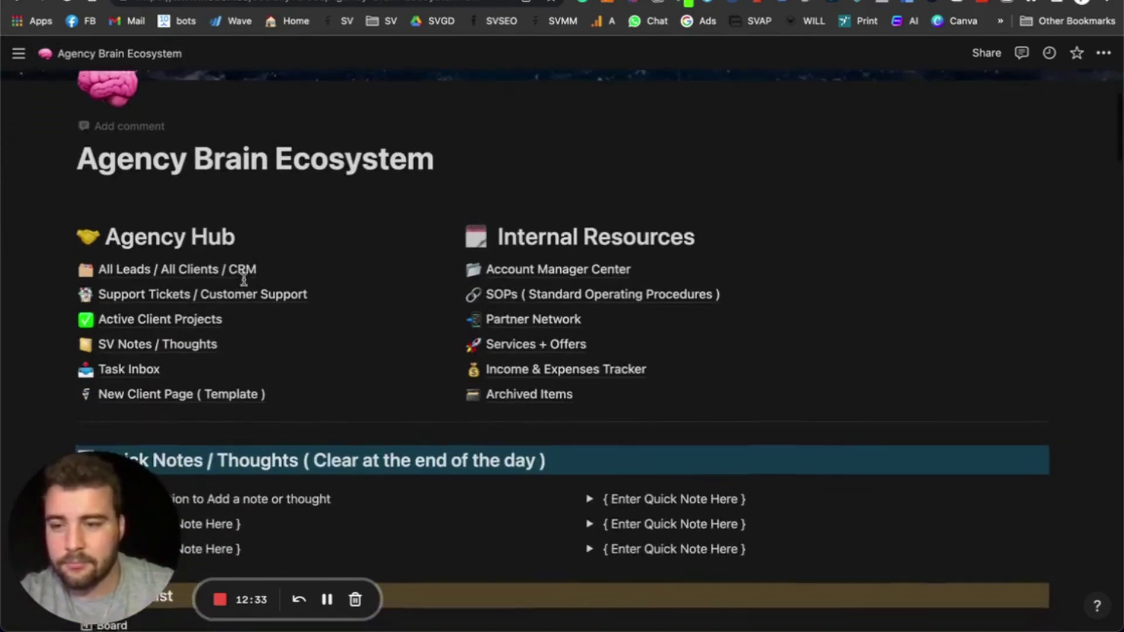
scroll(173, 248, down, 1)
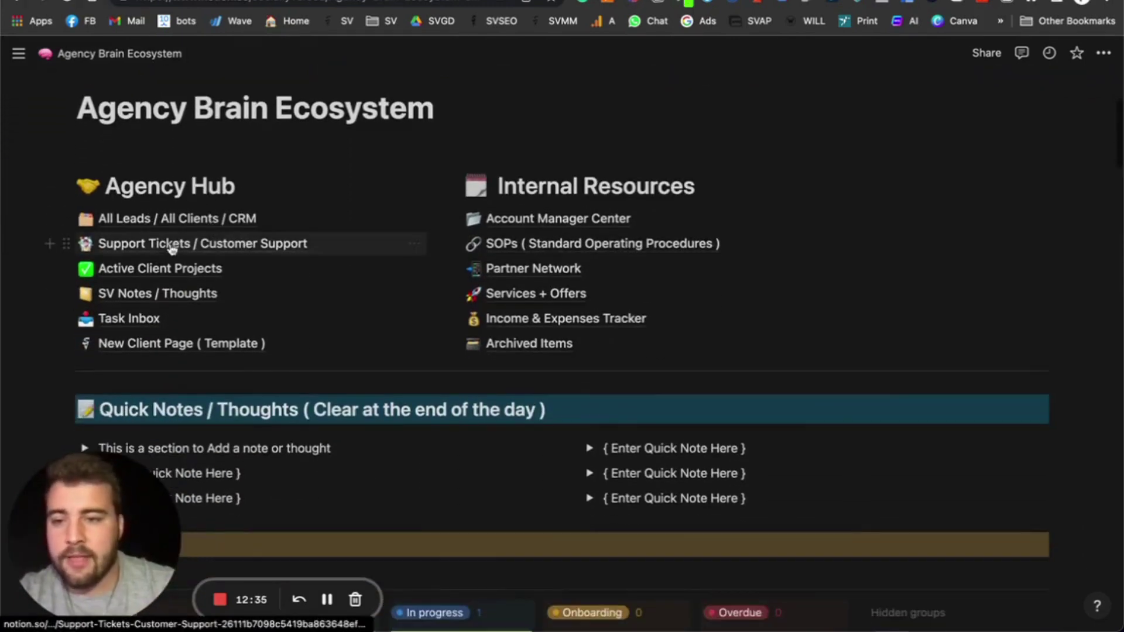
Open the Support Tickets page and compare its Closed Tickets and Open Tickets views
click(170, 251)
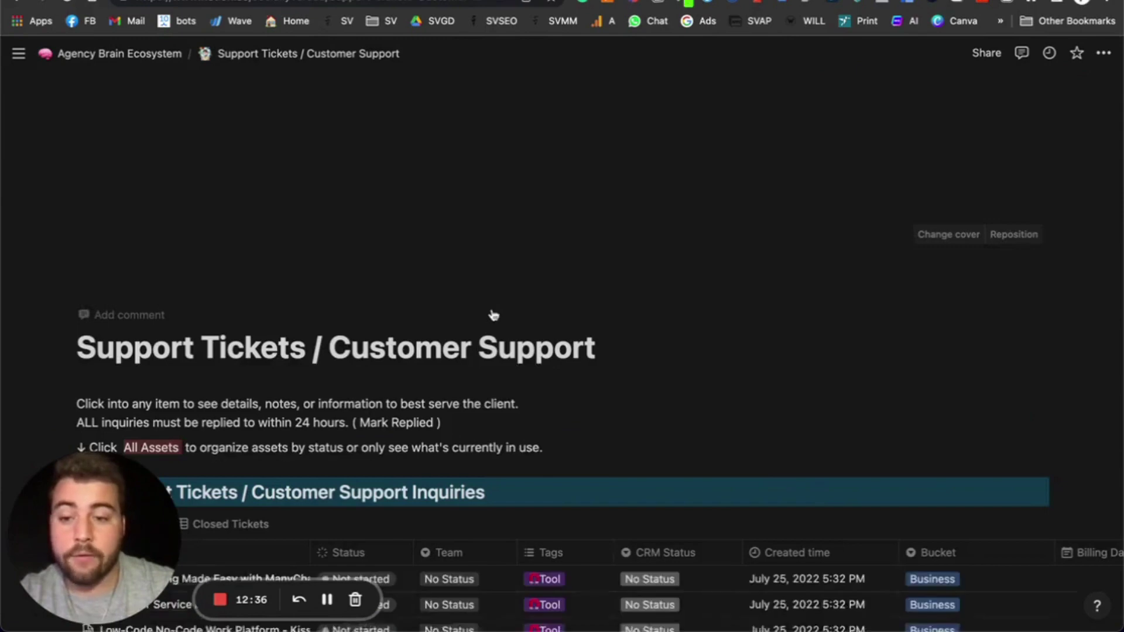
scroll(491, 314, down, 5)
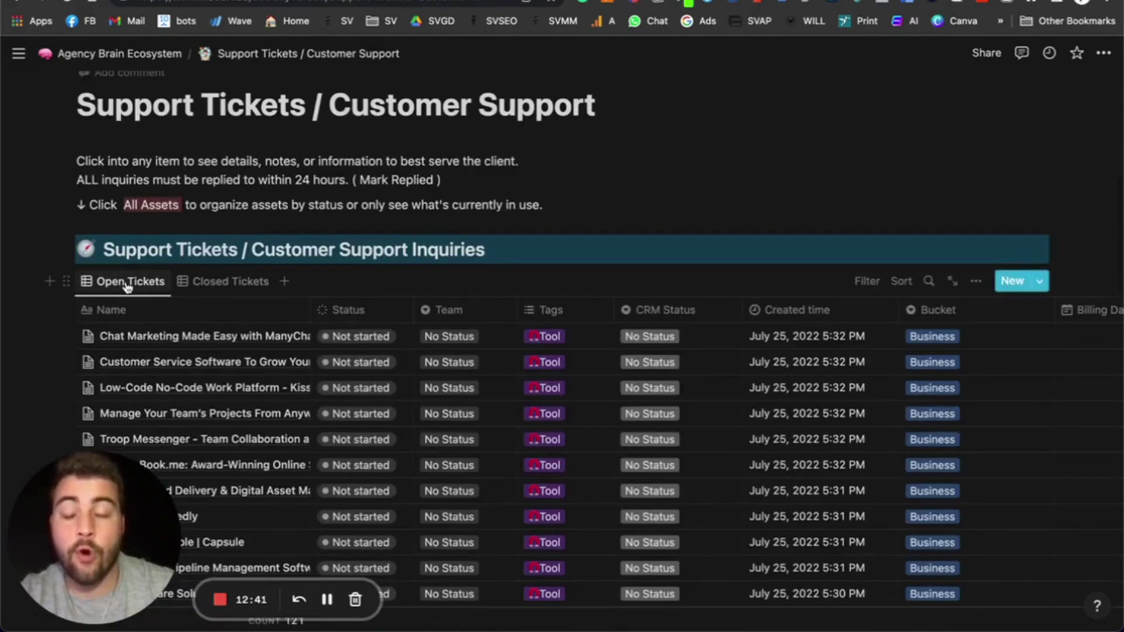
click(225, 281)
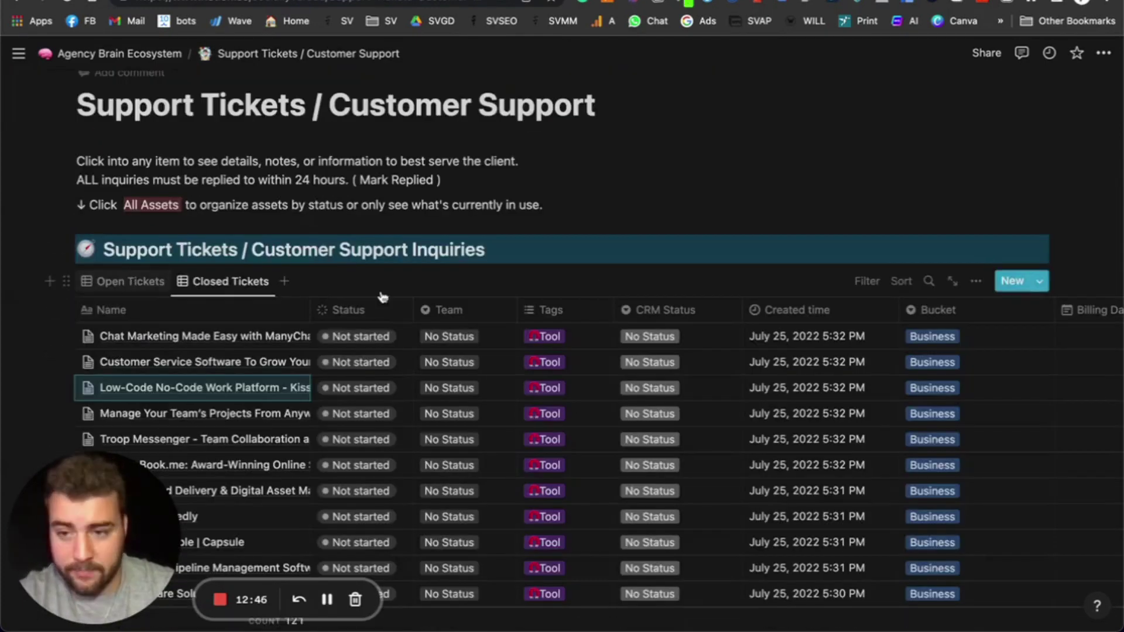
click(123, 281)
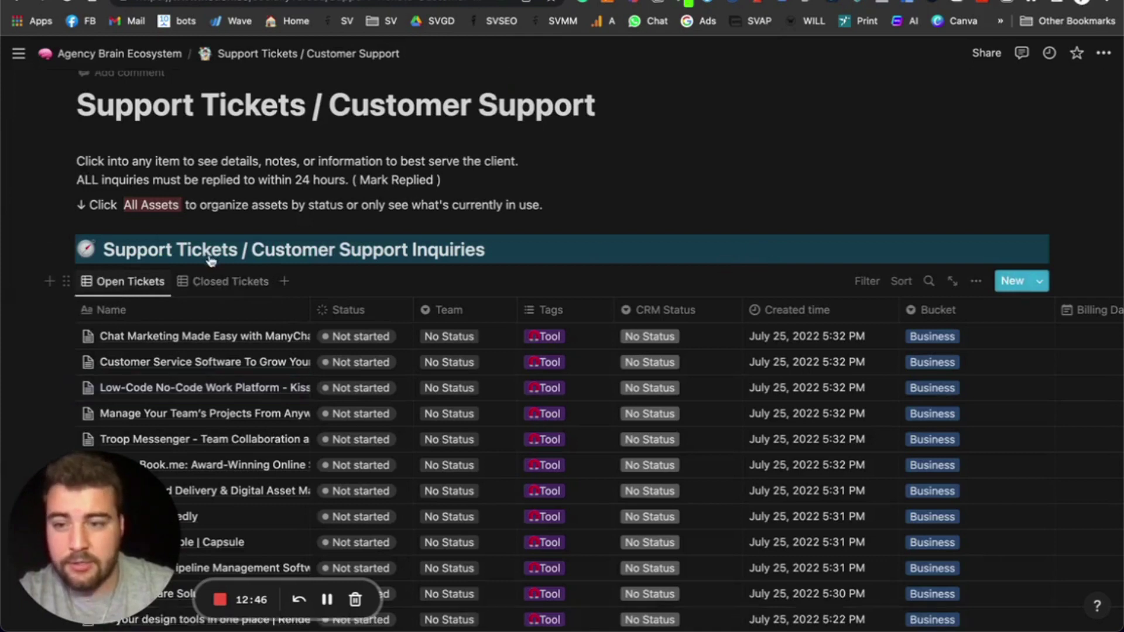
Filter the Open Tickets table to items tagged Open Ticket
click(862, 287)
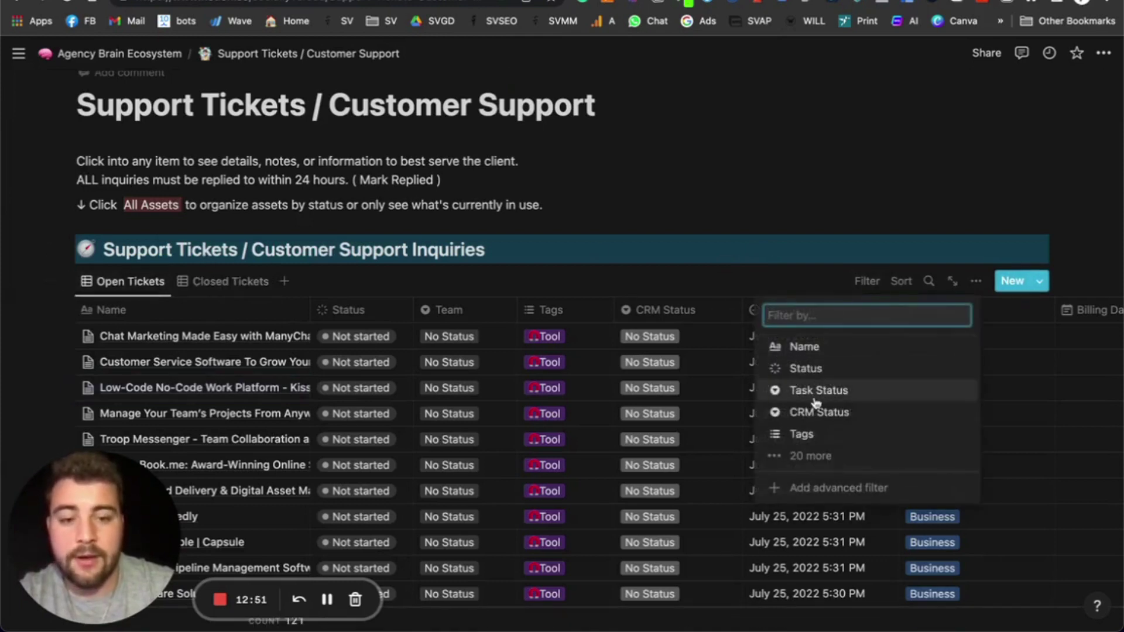
click(773, 434)
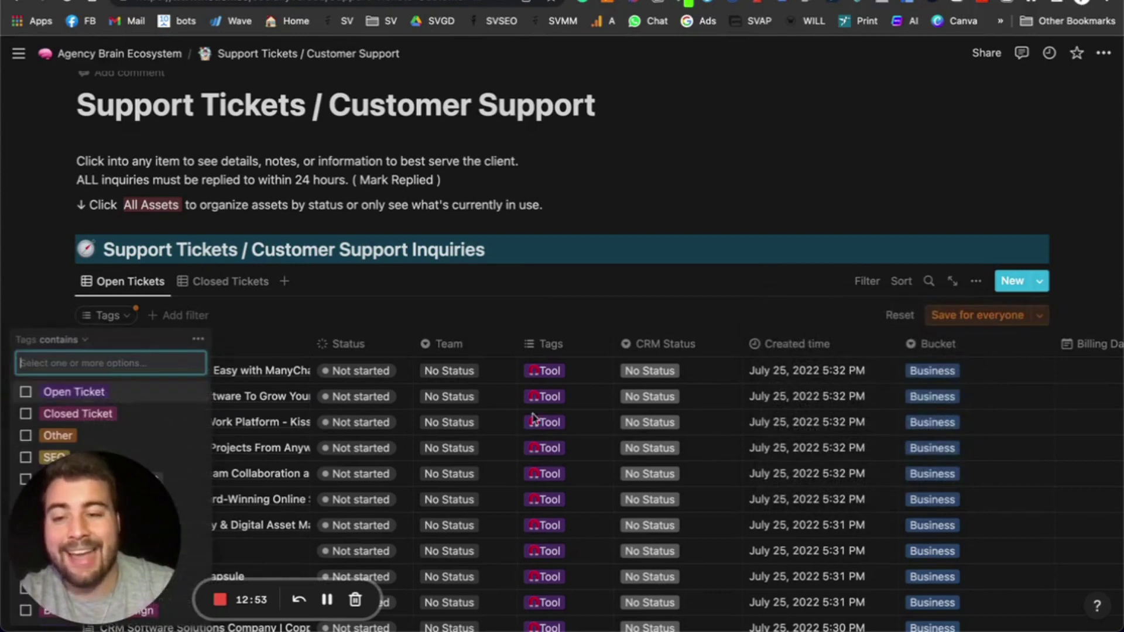
click(75, 392)
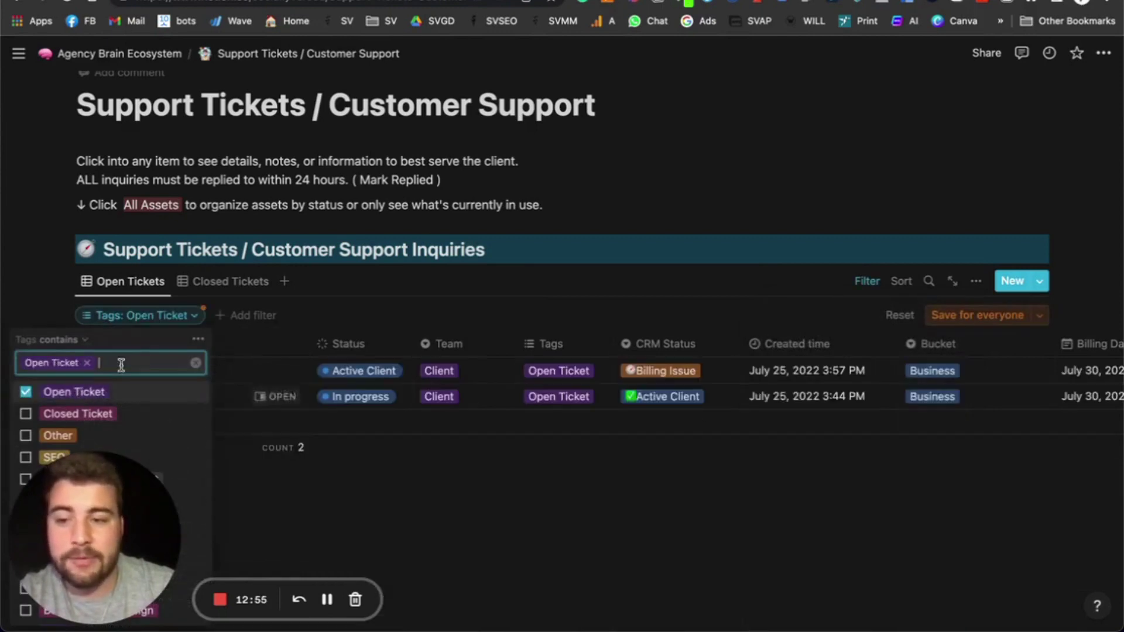
key(Escape)
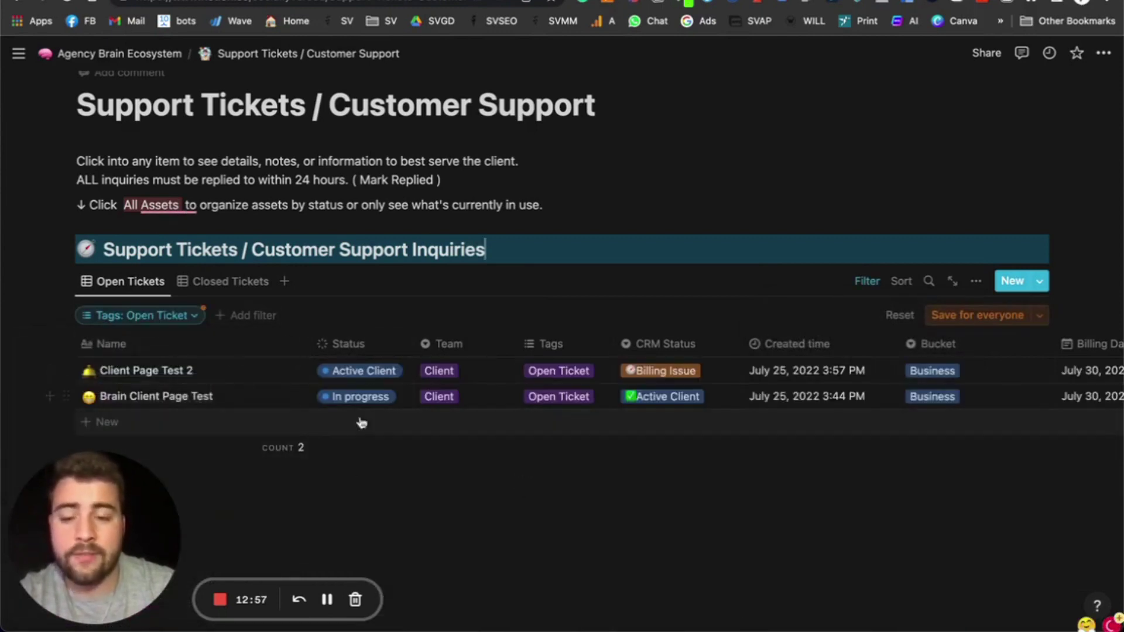
Retag Client Page Test 2 from Open Ticket to Closed Ticket and view Closed Tickets
click(574, 378)
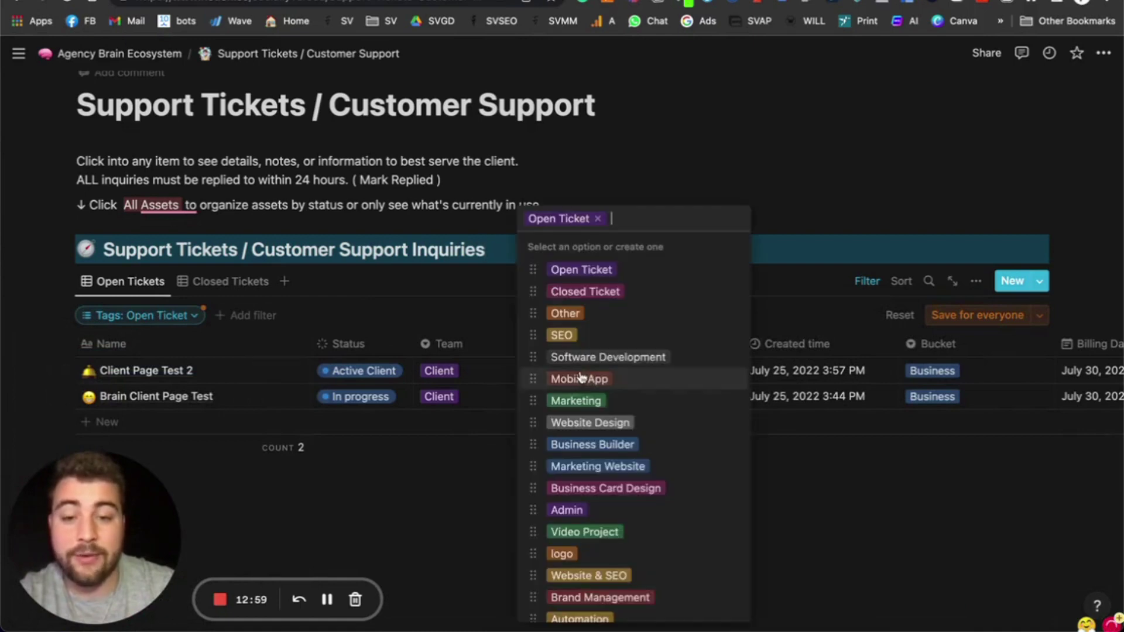
click(602, 298)
click(455, 529)
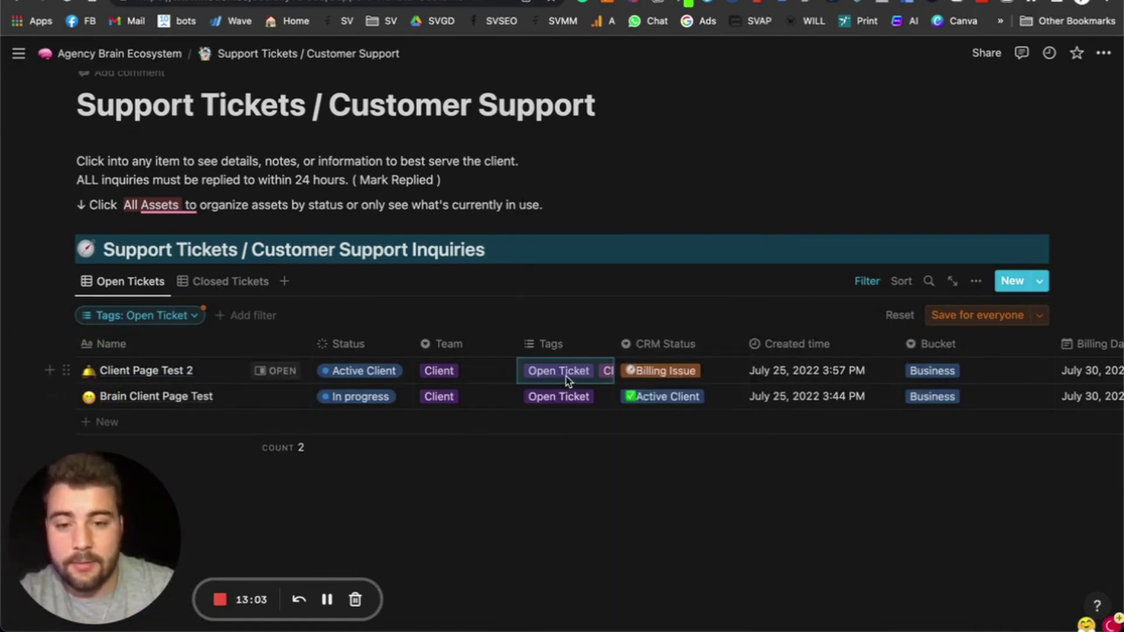
click(567, 382)
click(596, 220)
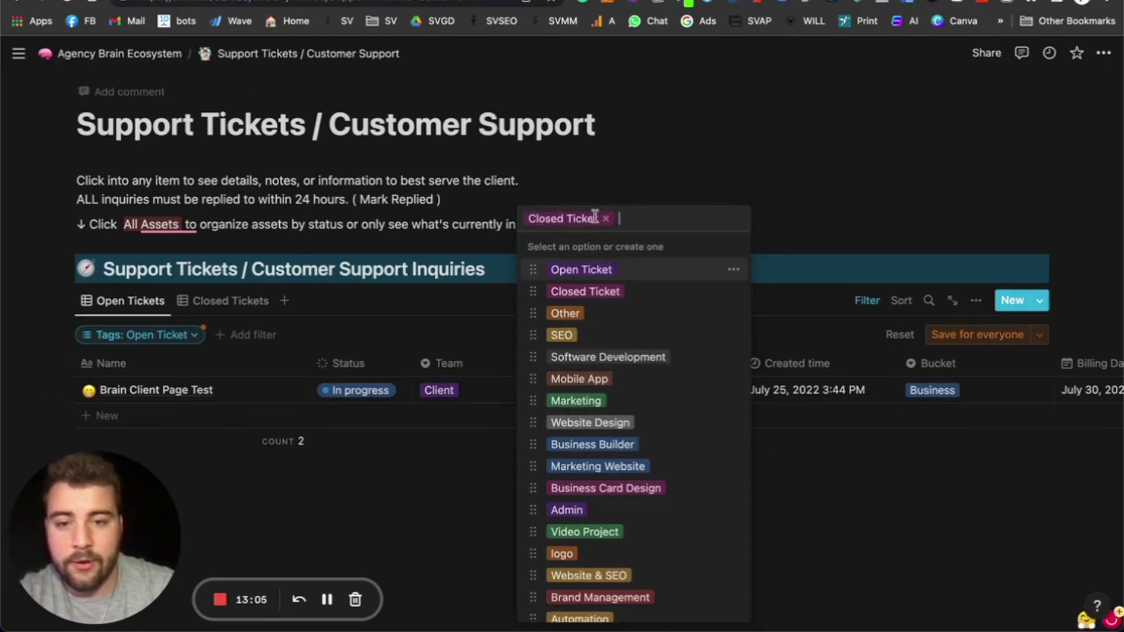
click(472, 494)
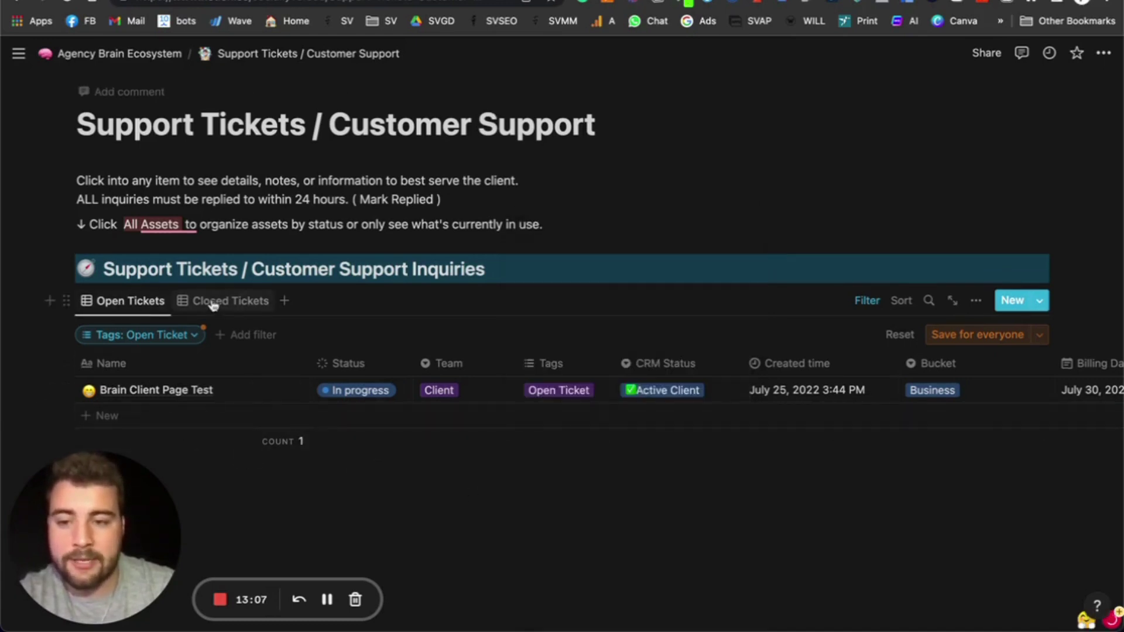
click(230, 301)
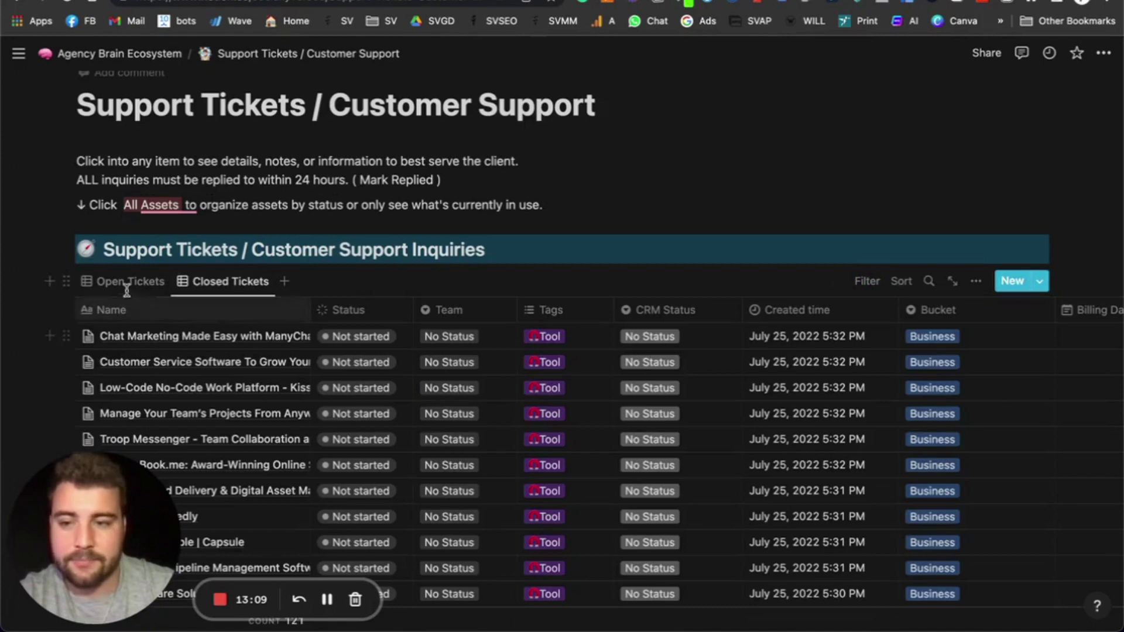
Filter the Closed Tickets view to the Closed Ticket tag, leaving only Client Page Test 2
click(867, 281)
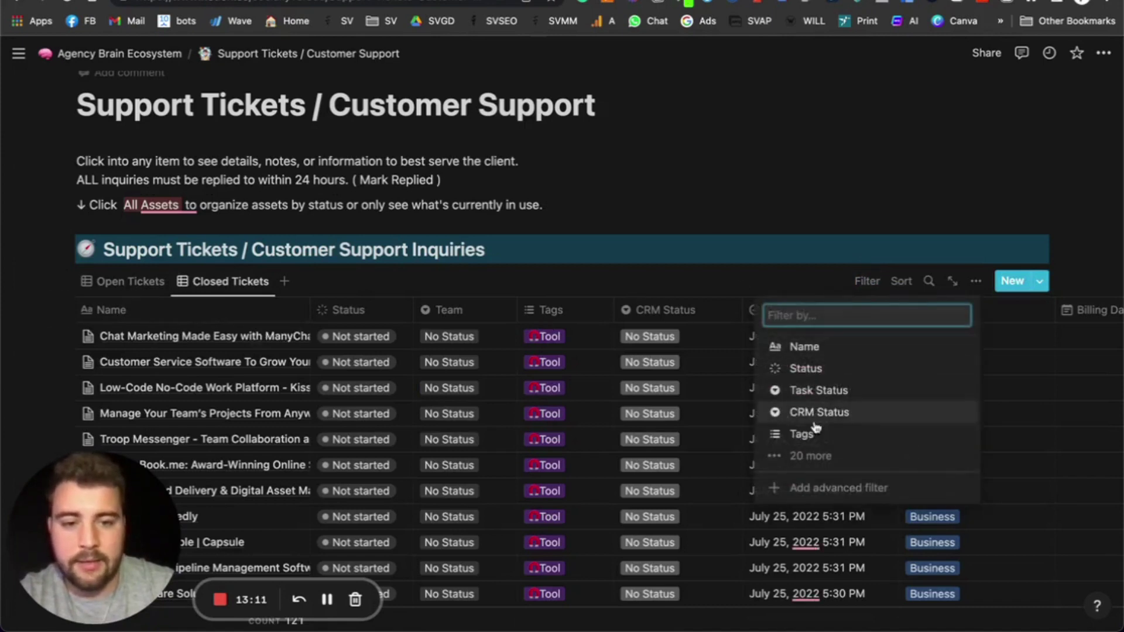
click(805, 436)
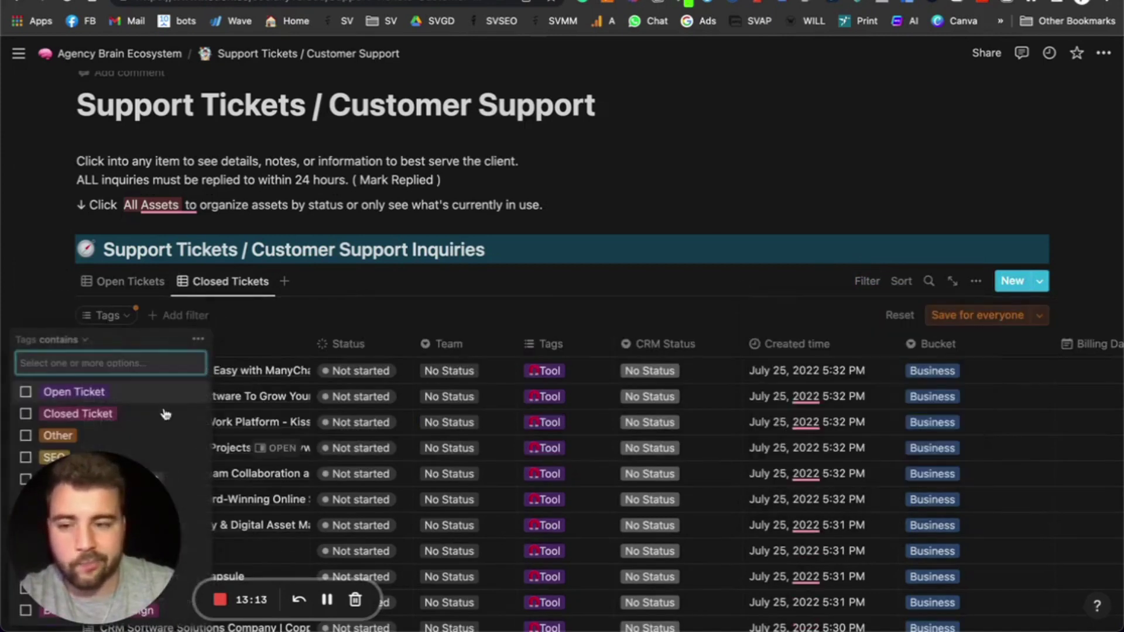
click(101, 415)
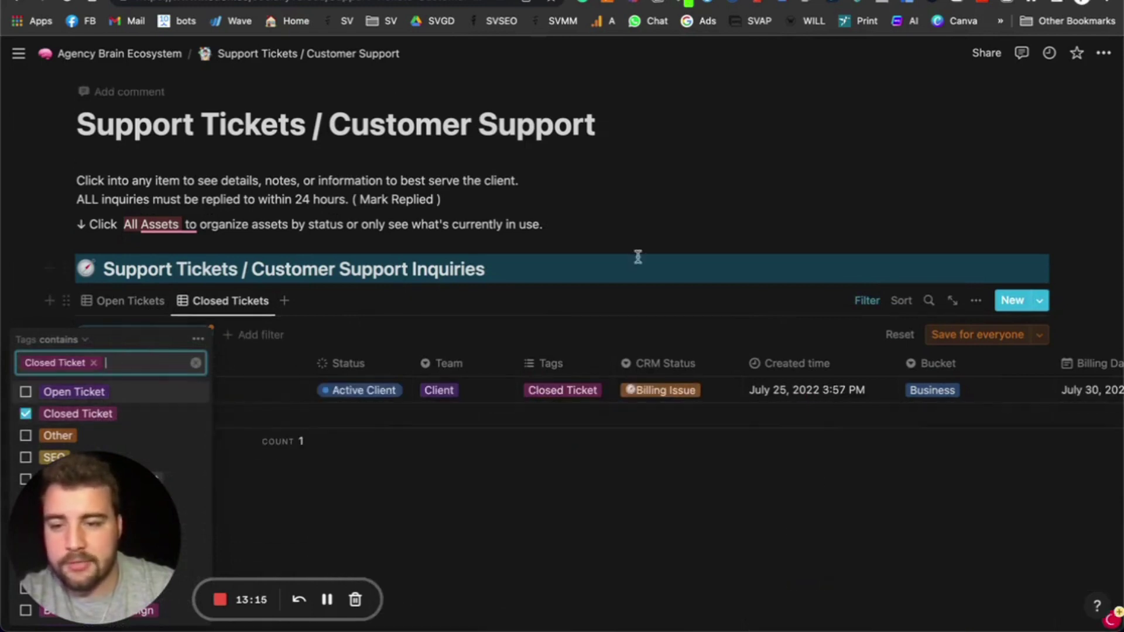
click(323, 452)
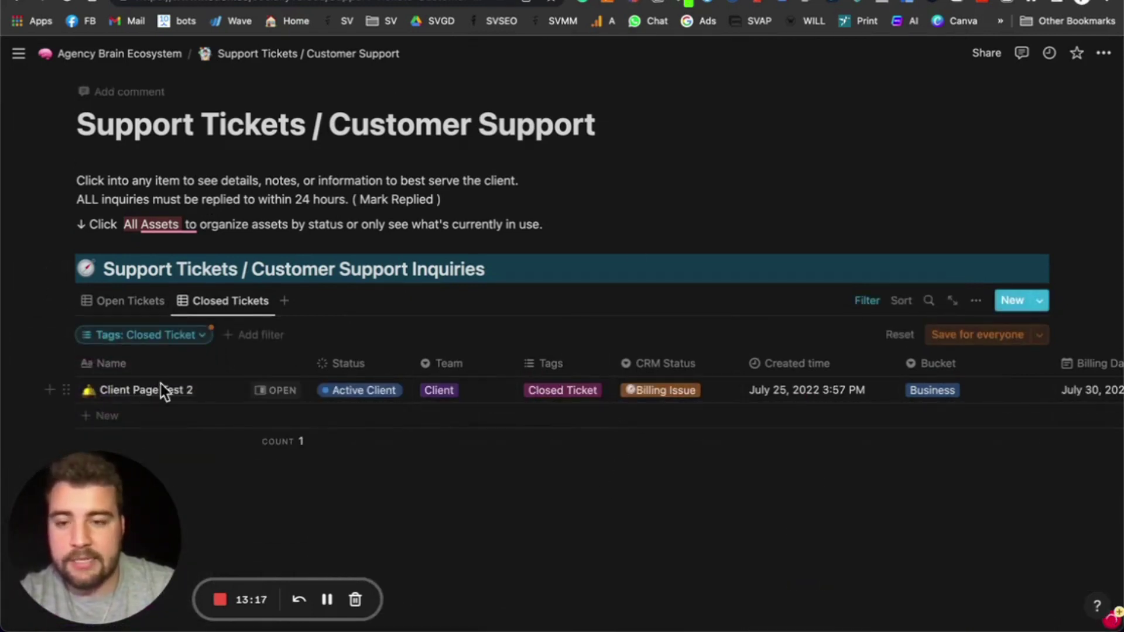
Switch back to the Open Tickets view and return to the Agency Brain Ecosystem dashboard
click(138, 303)
scroll(200, 204, up, 5)
click(139, 52)
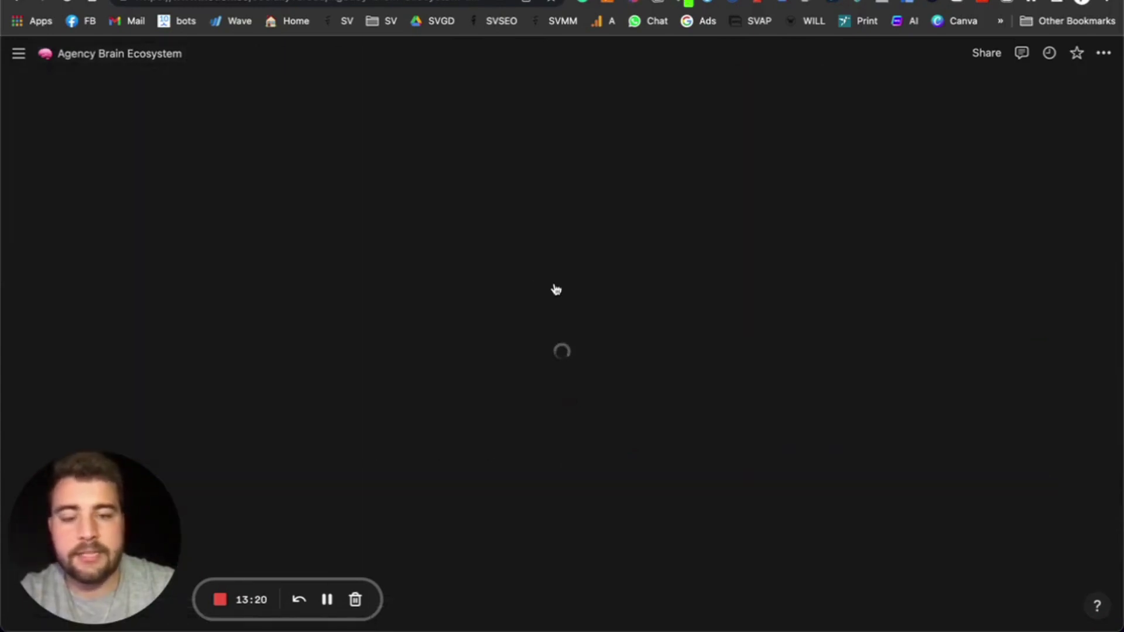
Open Active Client Projects, view its Hosting, Live and Terminated Clients boards, then return to the dashboard
scroll(574, 371, down, 4)
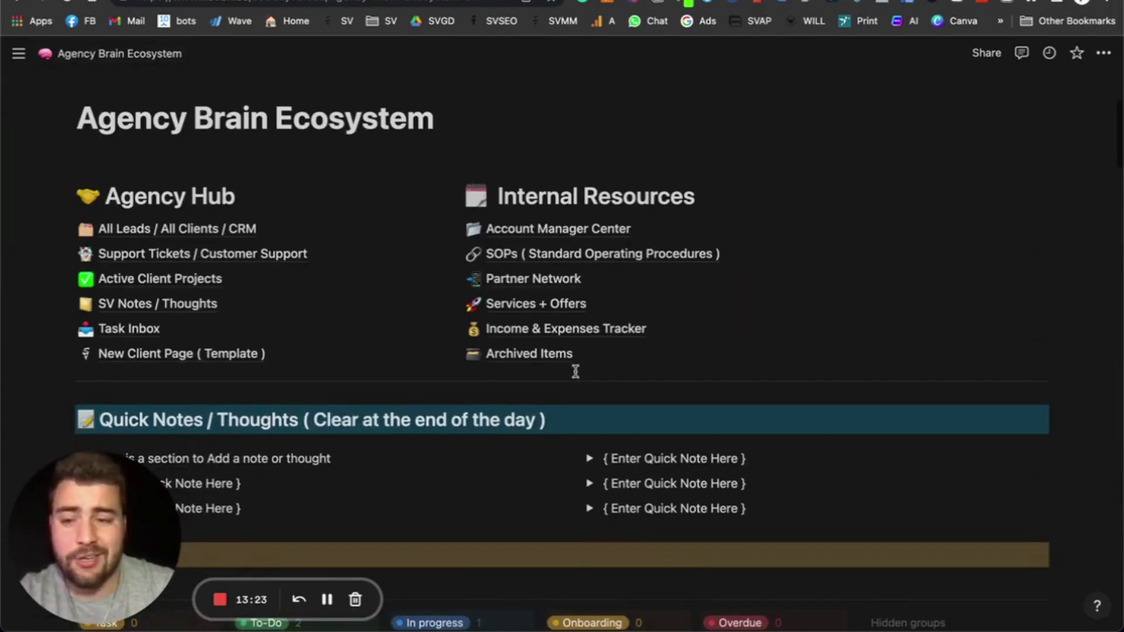
click(134, 281)
scroll(451, 372, down, 3)
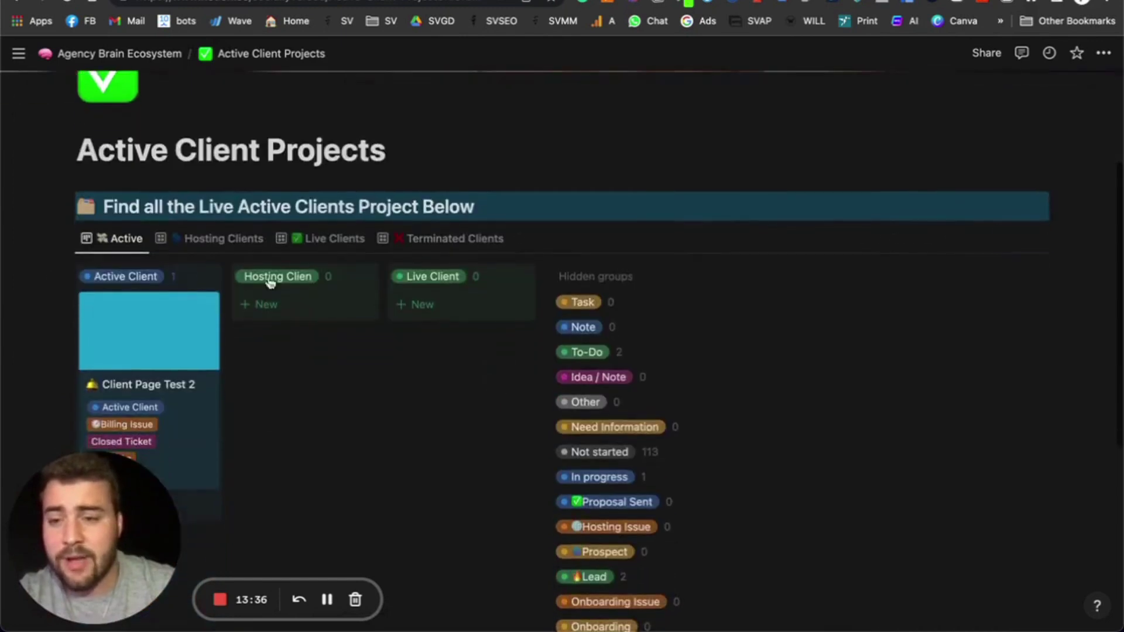
click(217, 239)
click(316, 244)
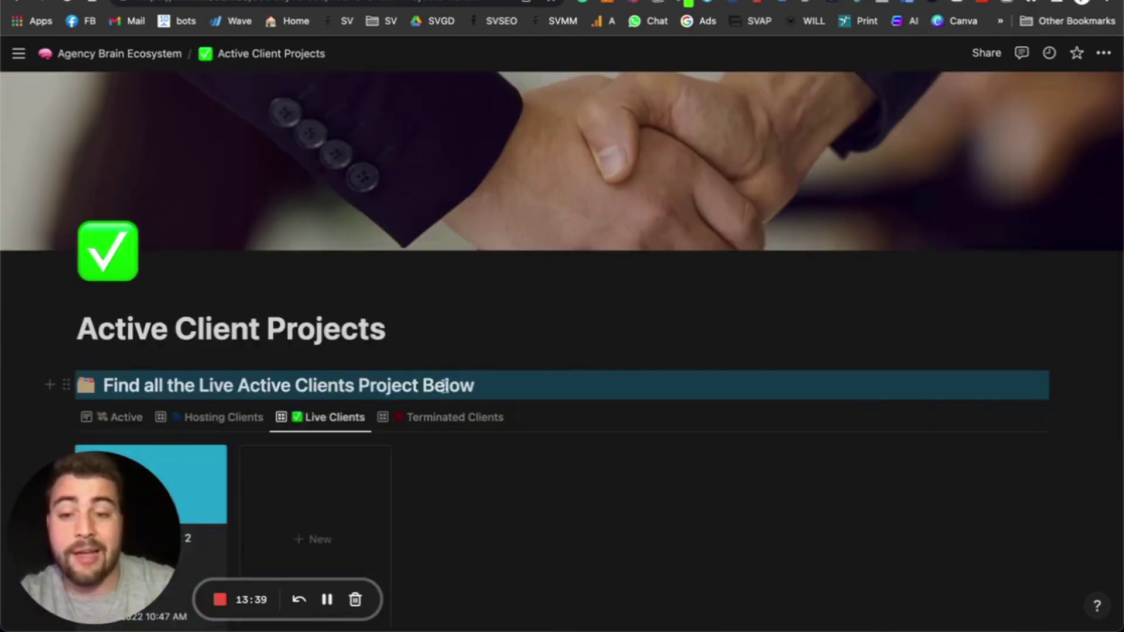
click(440, 422)
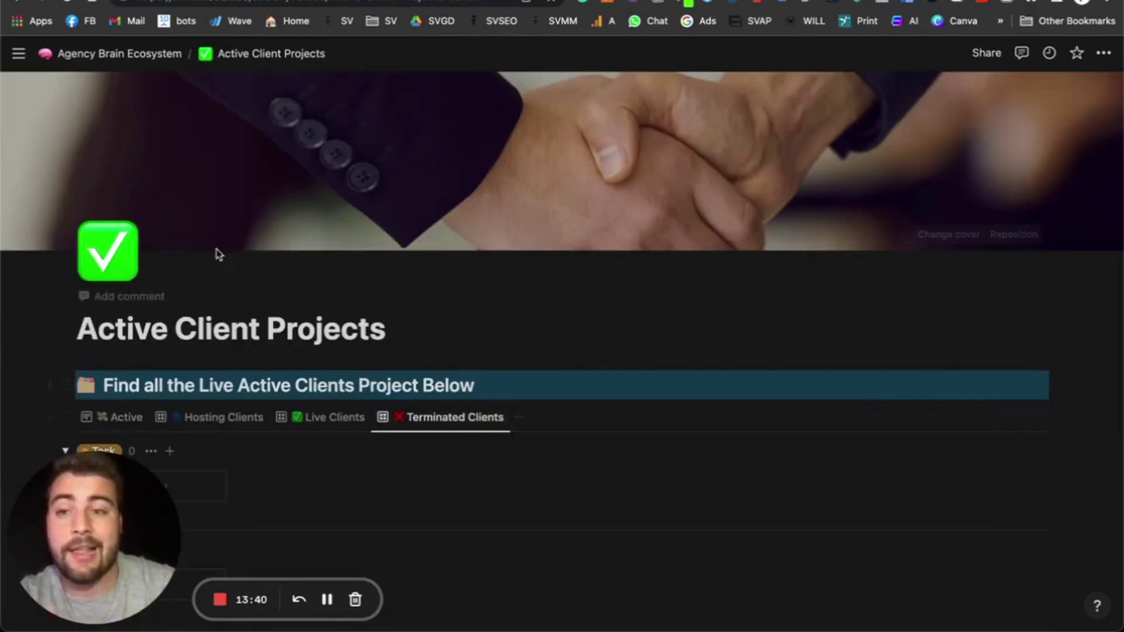
click(156, 58)
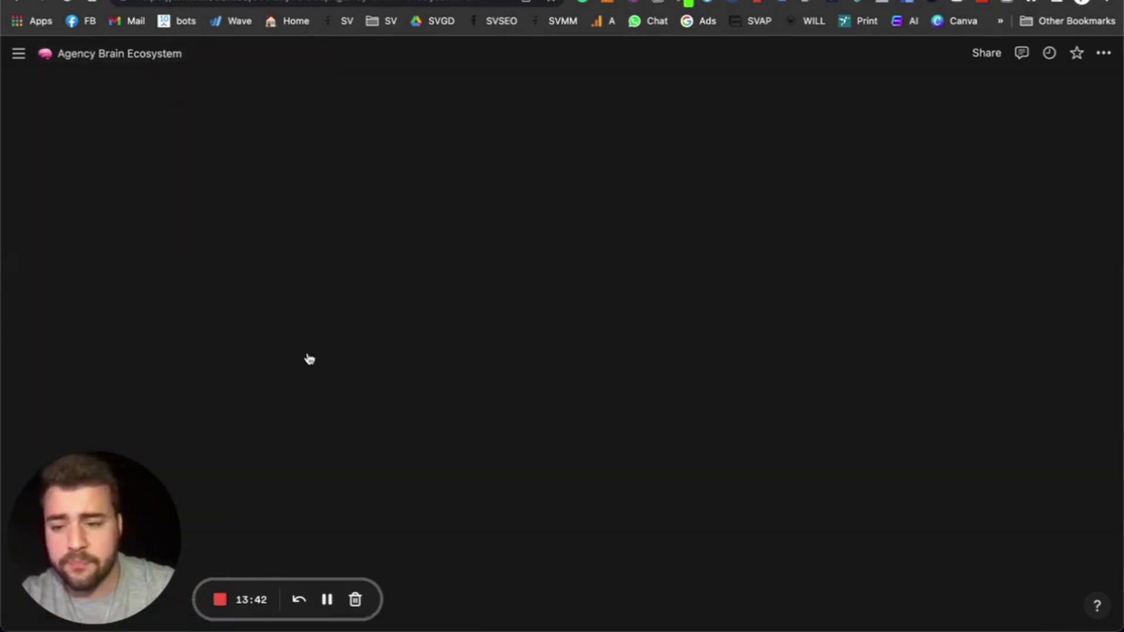
Open the SV Notes / Thoughts page and retitle it 'Agency Notes / Thoughts'
scroll(311, 331, down, 4)
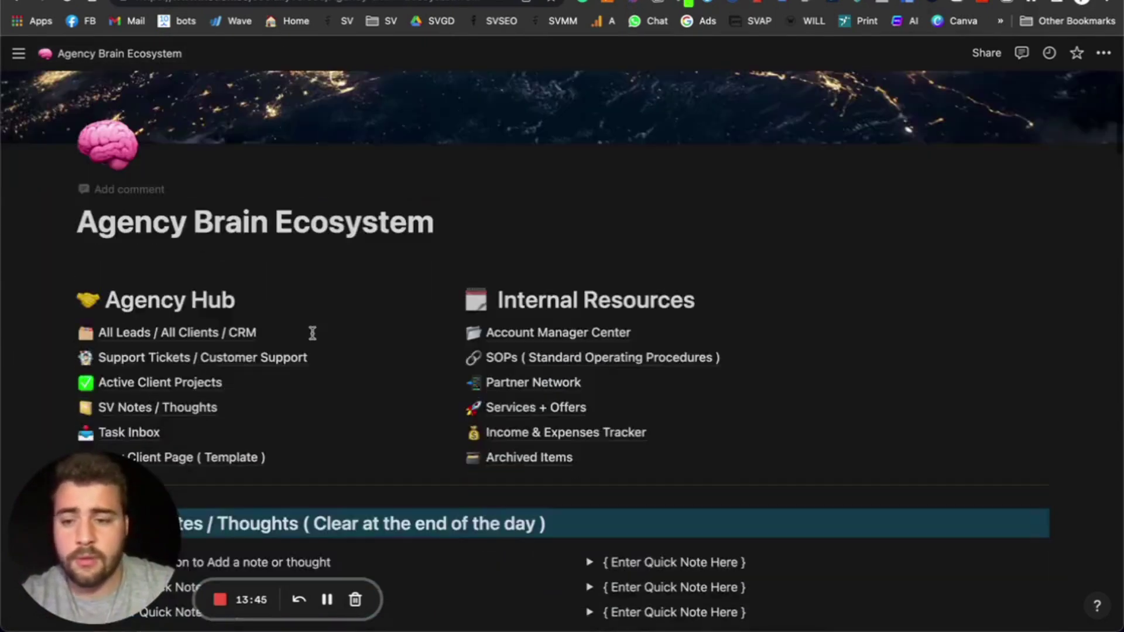
click(161, 284)
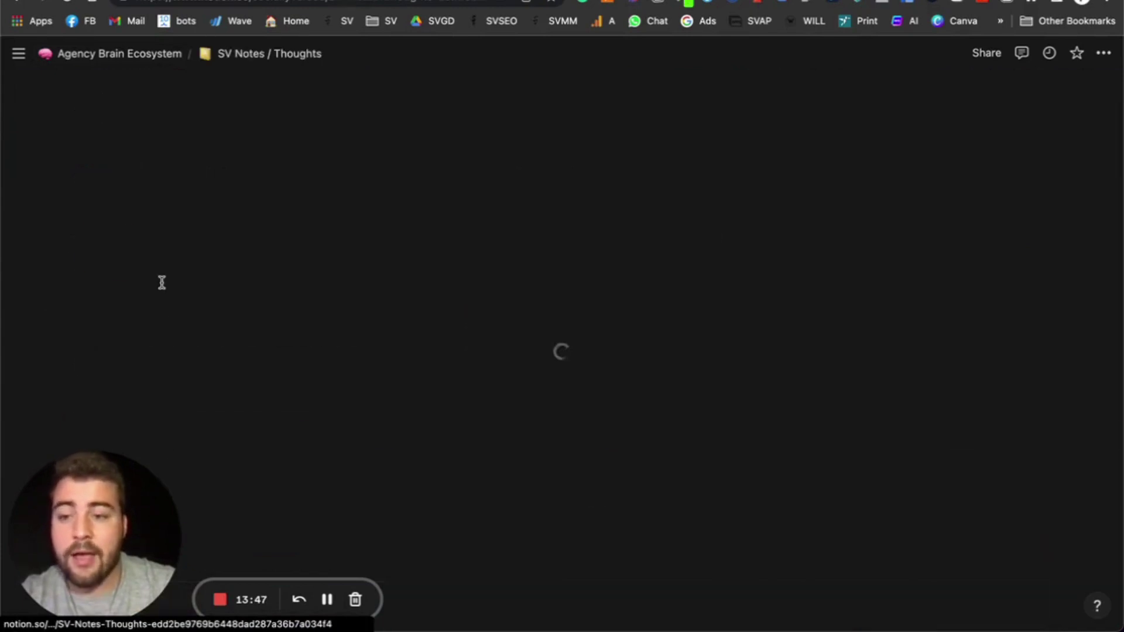
click(111, 326)
key(BackSpace)
key(BackSpace)
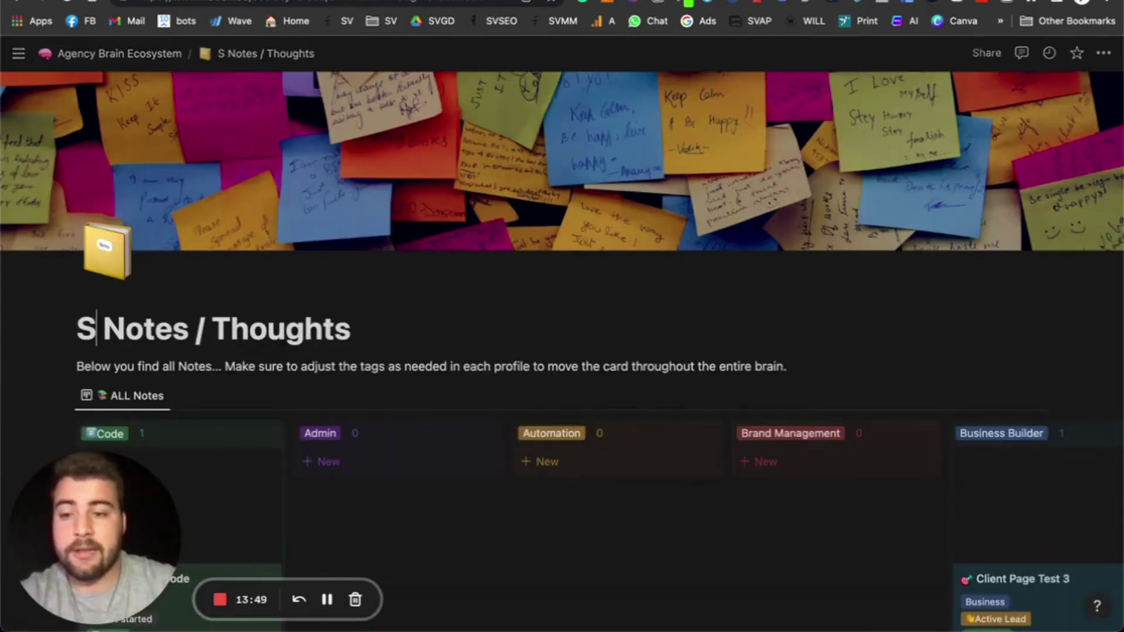
text(Agency)
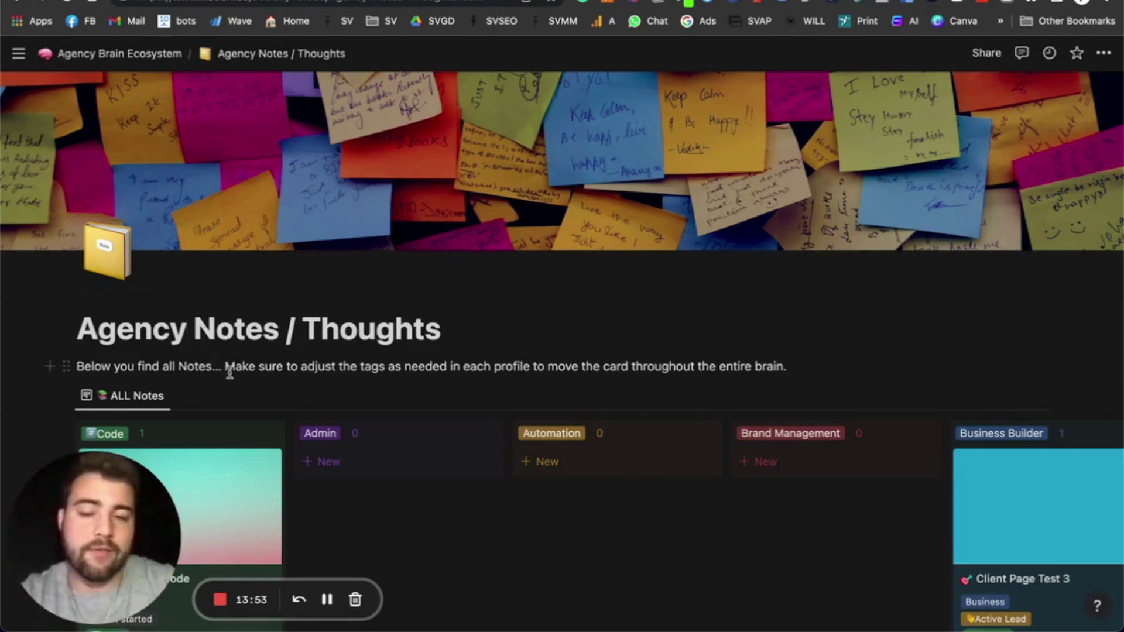
Scroll through the Agency Notes / Thoughts board and go back to the dashboard
scroll(447, 305, down, 5)
scroll(446, 305, down, 1)
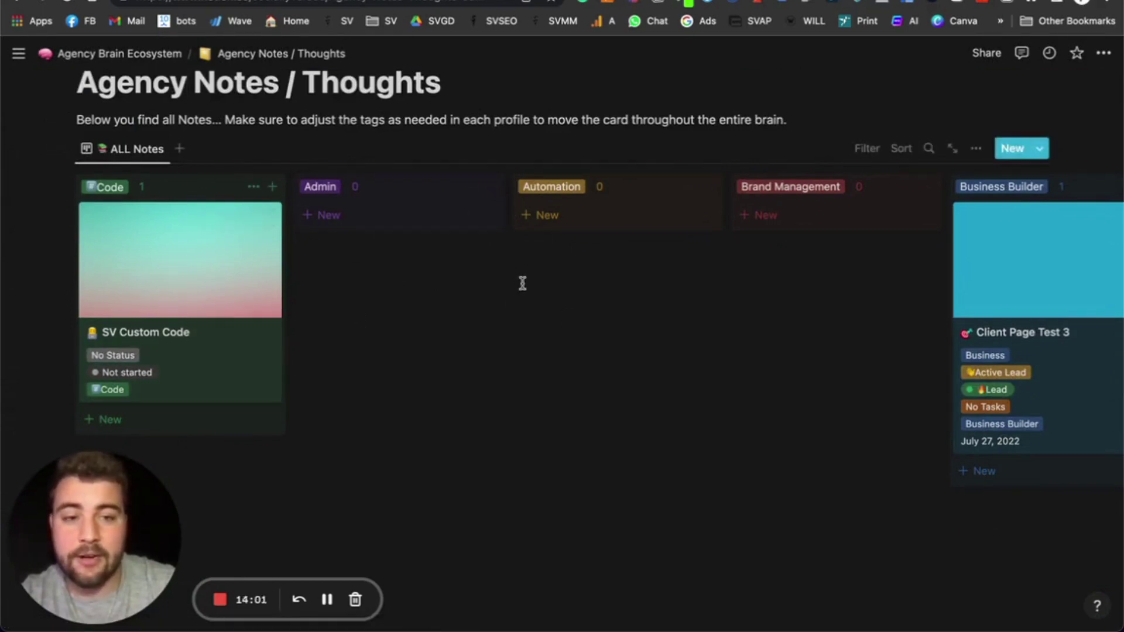
click(18, 2)
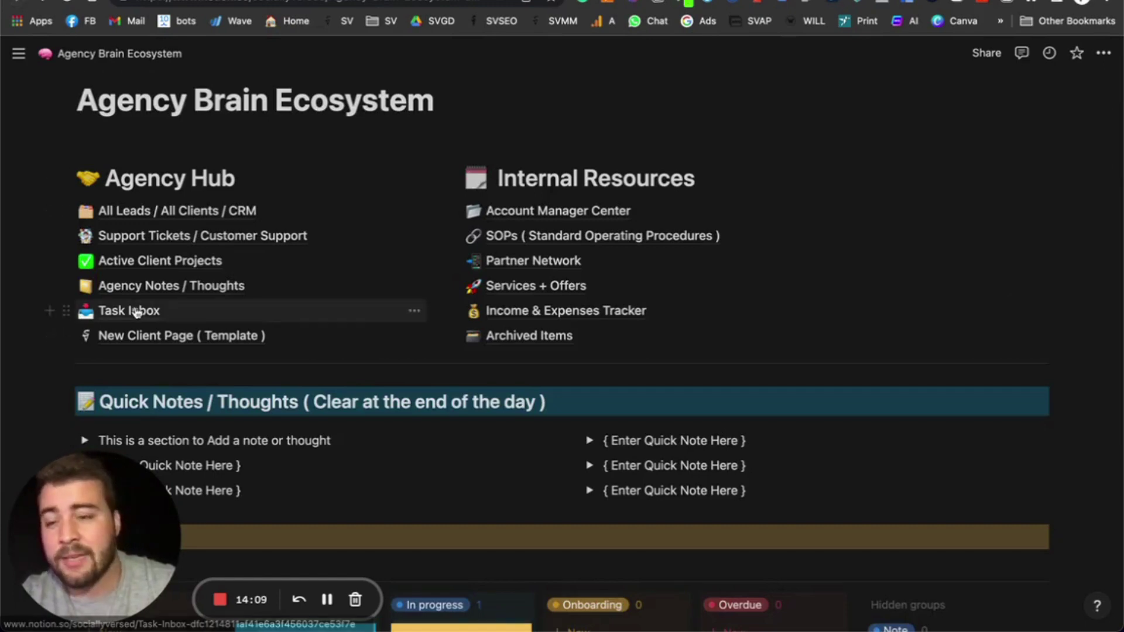
Open Task Inbox and view Open Tasks, Completed and Not Viewed, ending on All Tasks
click(156, 310)
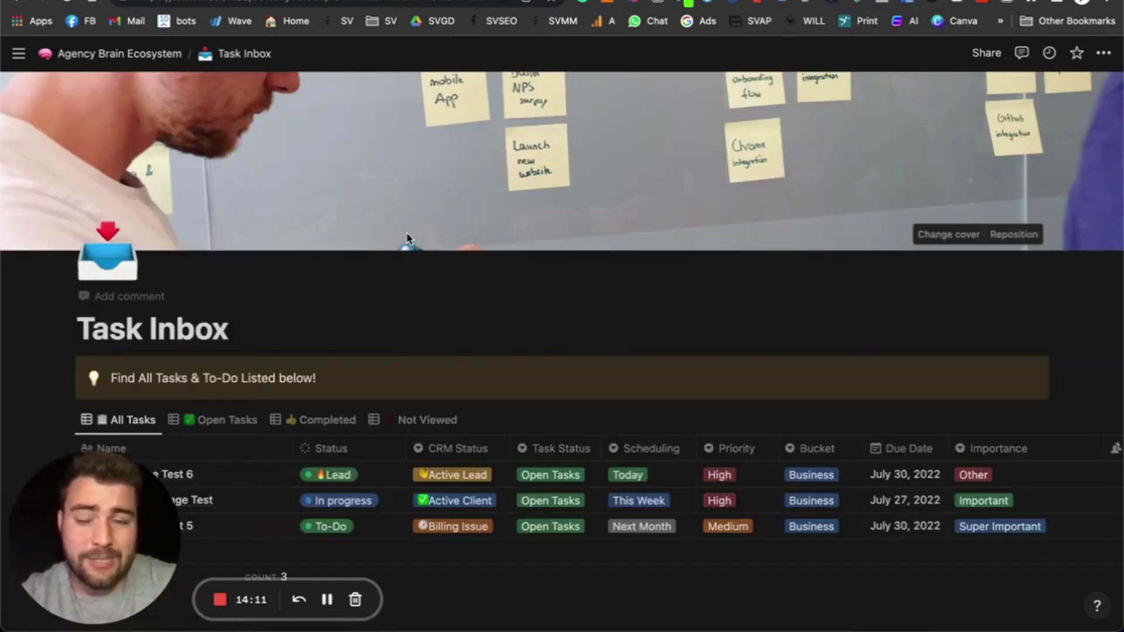
scroll(406, 234, down, 3)
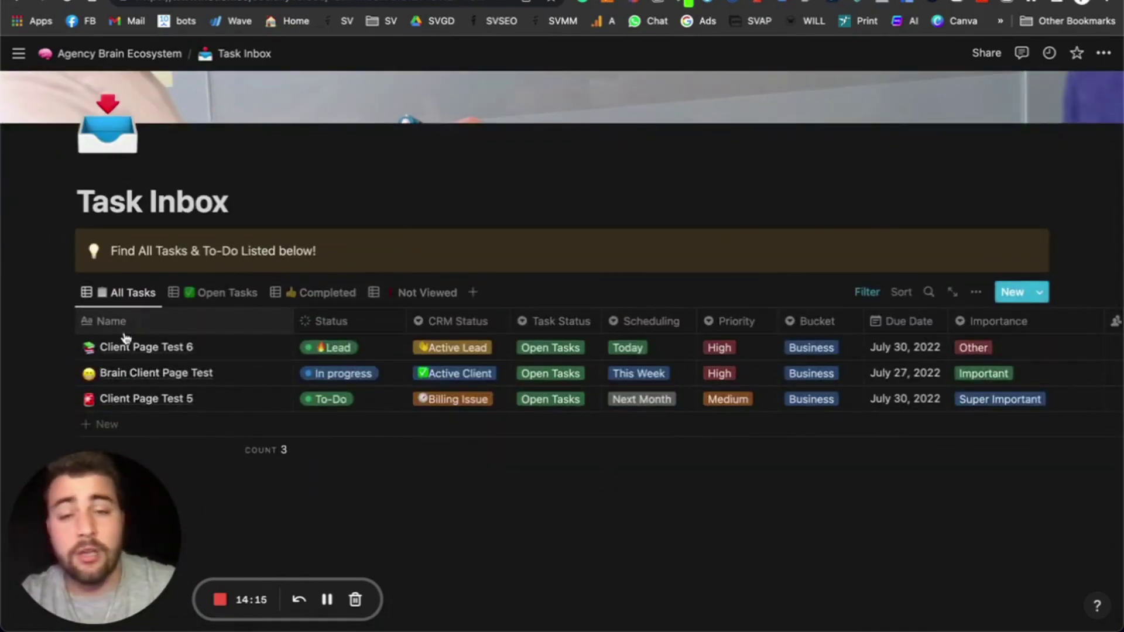
click(210, 299)
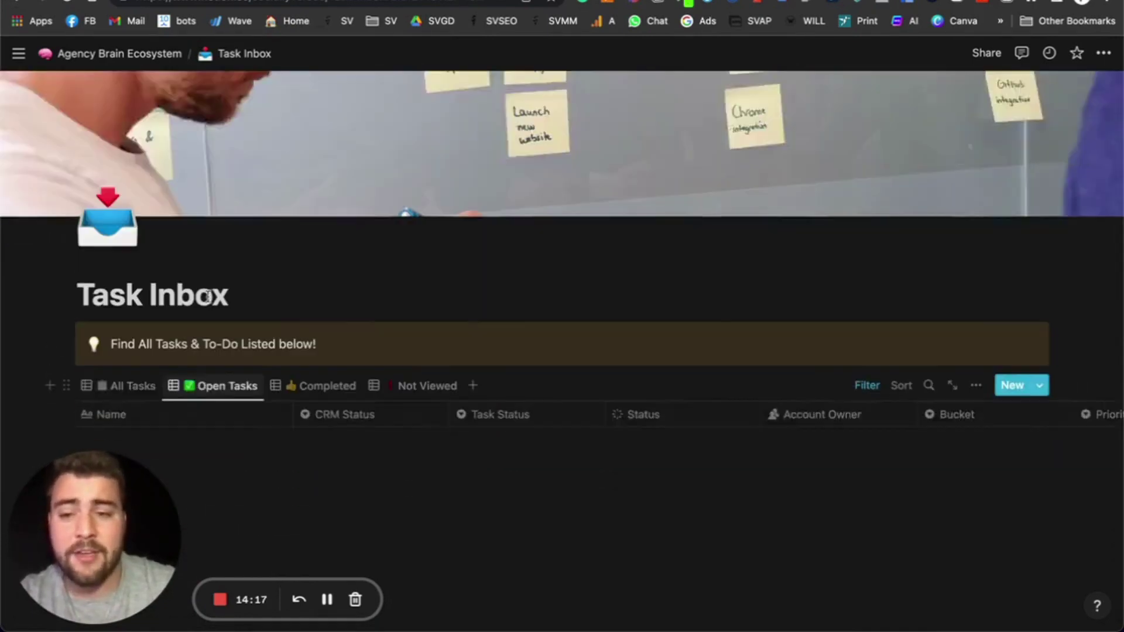
click(331, 295)
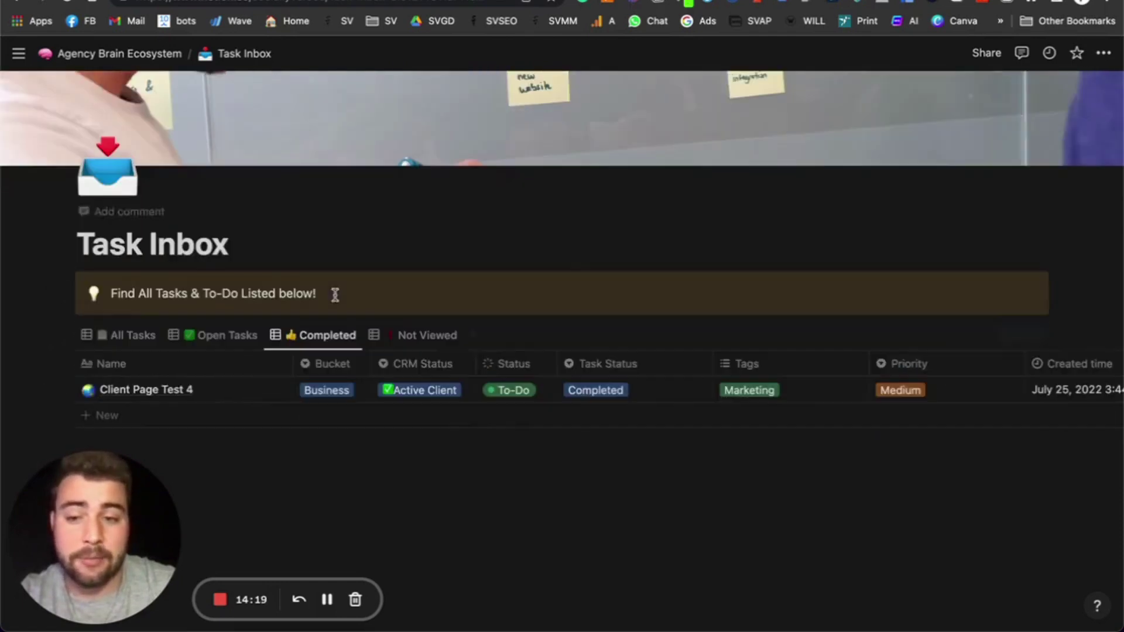
click(420, 337)
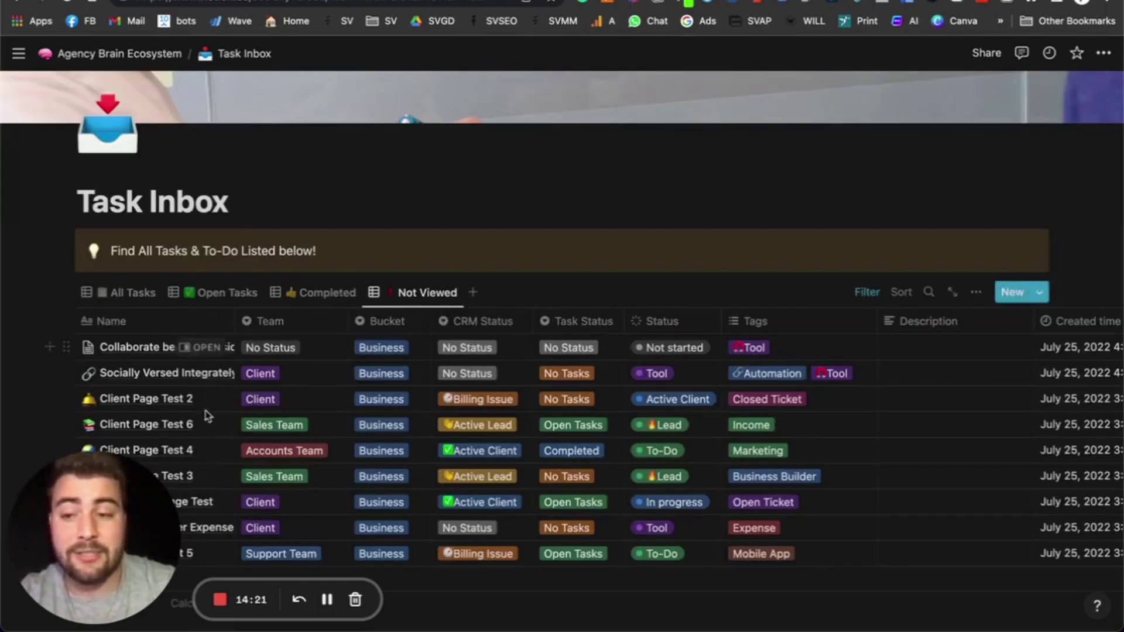
click(126, 292)
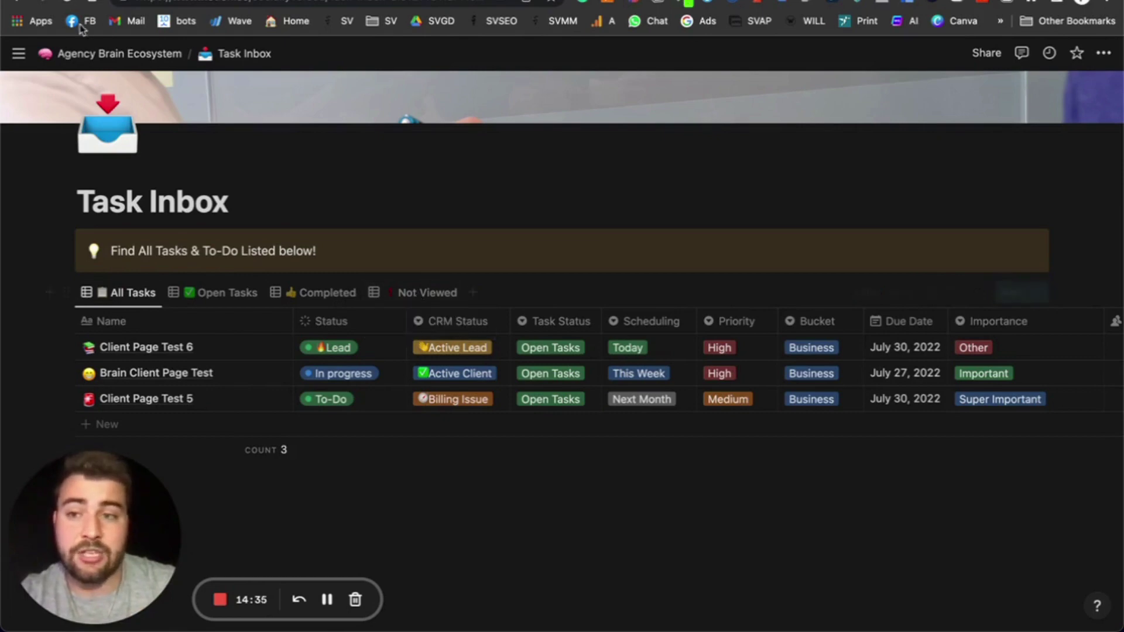
Return to the Agency Brain Ecosystem dashboard and open the Account Manager Center page
click(88, 54)
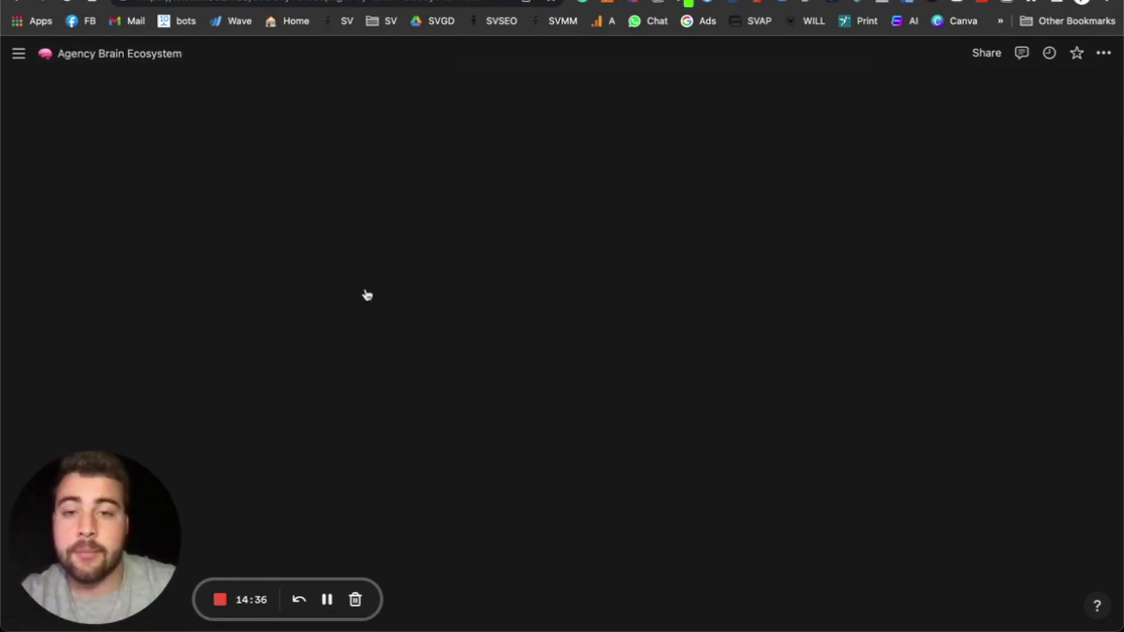
scroll(420, 293, down, 3)
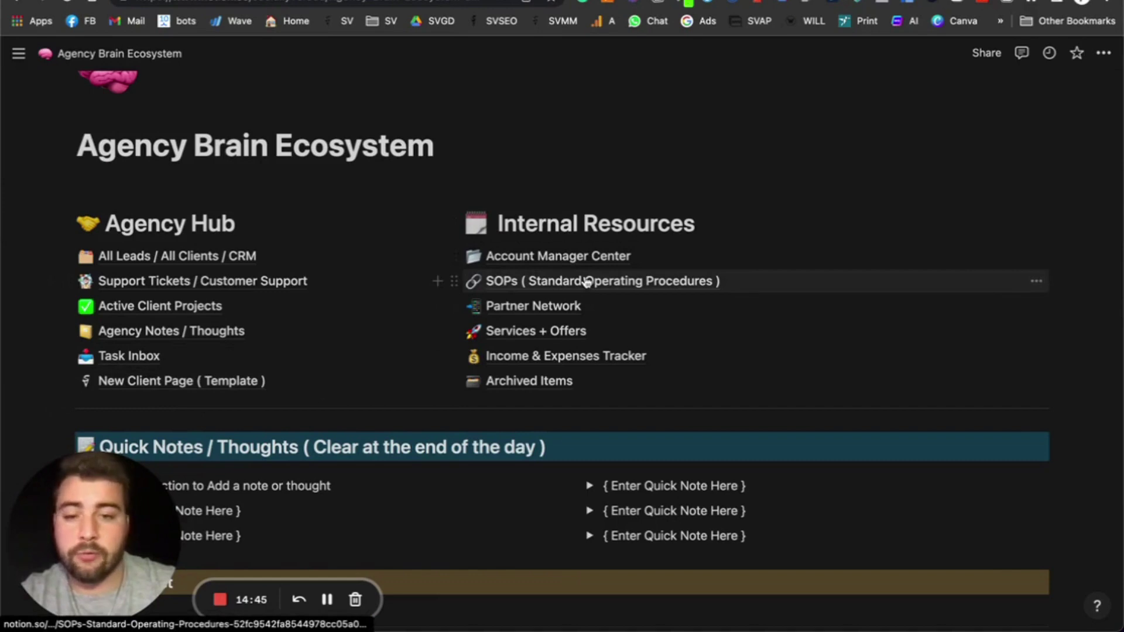
click(582, 256)
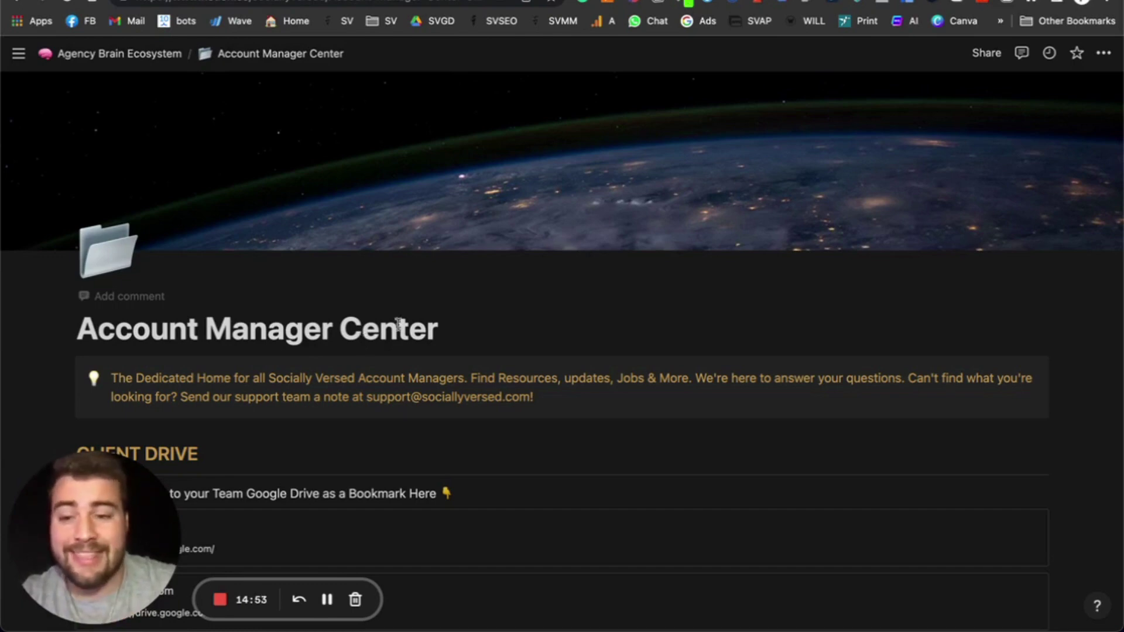
scroll(416, 333, down, 5)
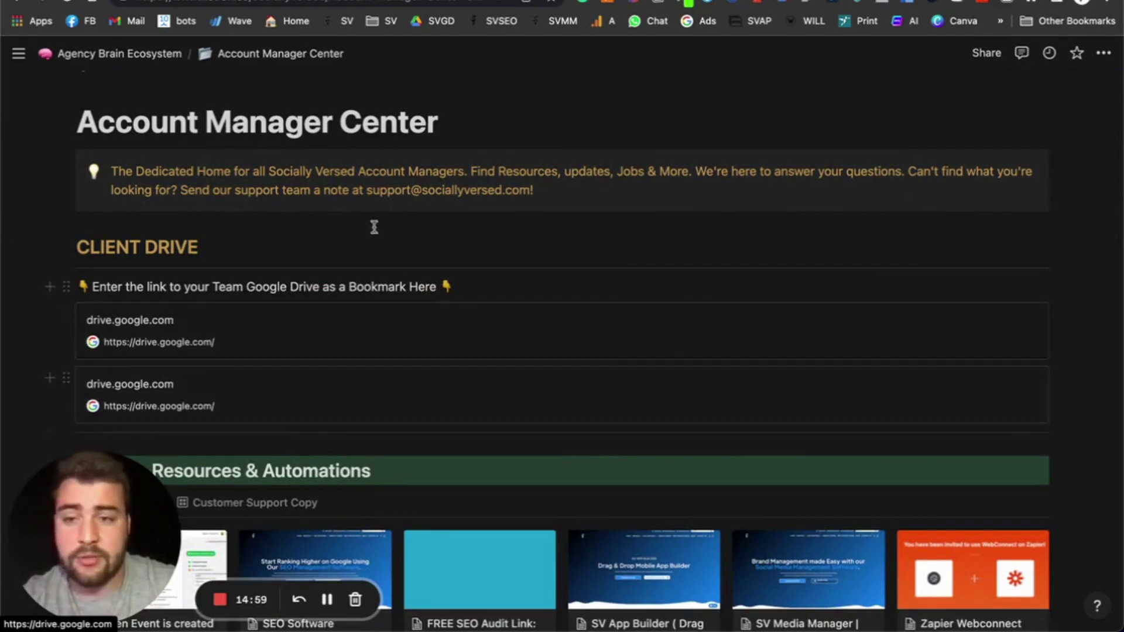
scroll(604, 212, down, 9)
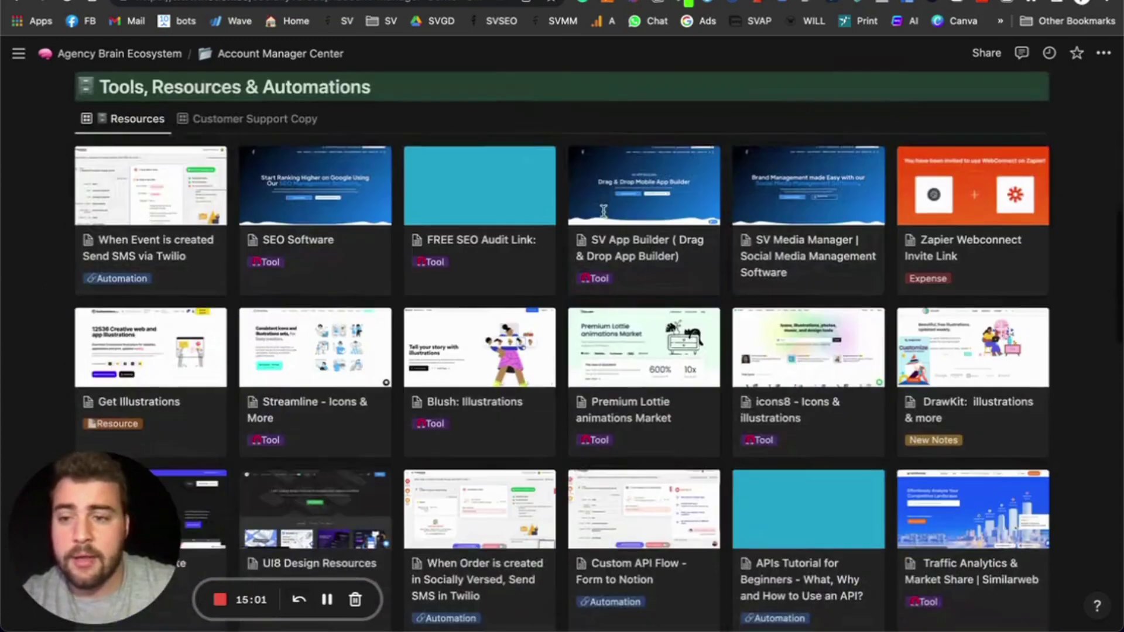
click(232, 120)
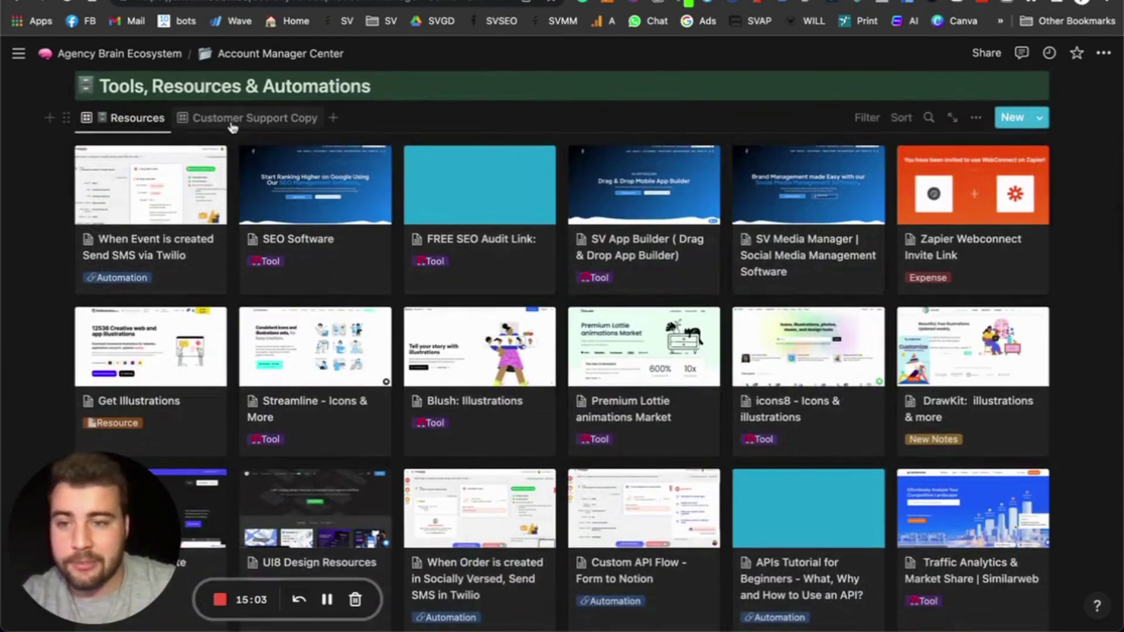
click(138, 421)
click(141, 380)
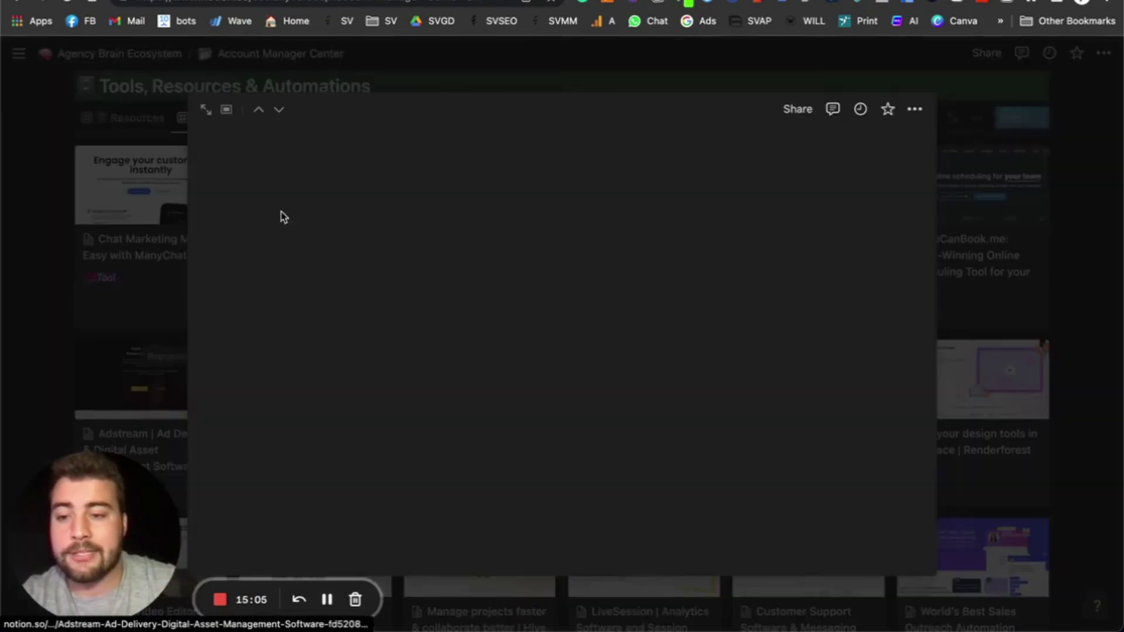
click(1117, 110)
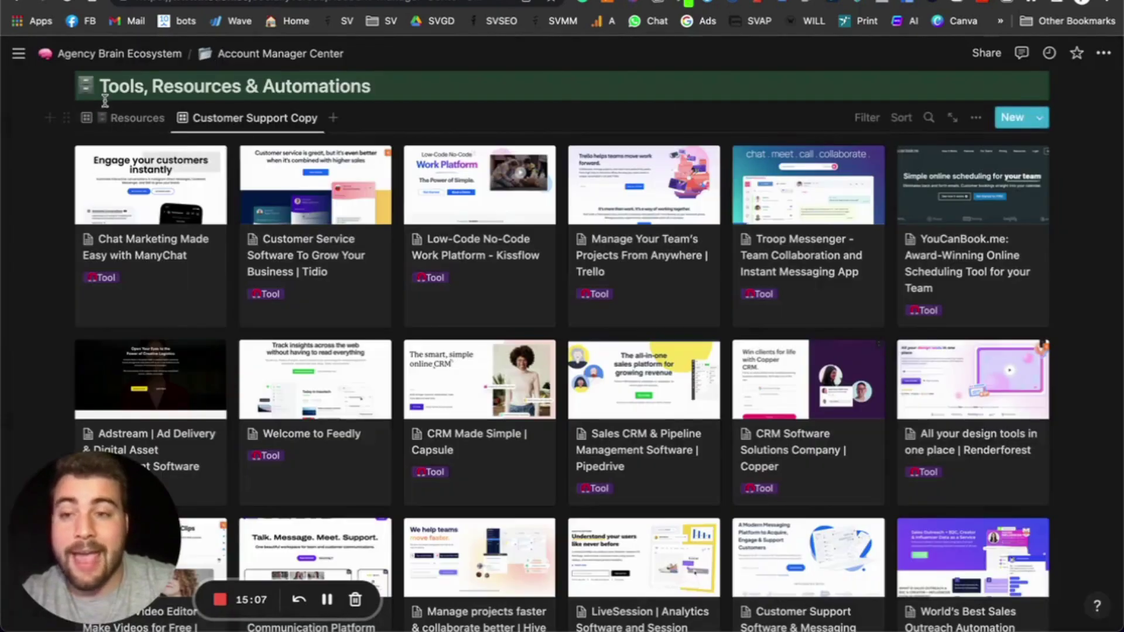
click(121, 120)
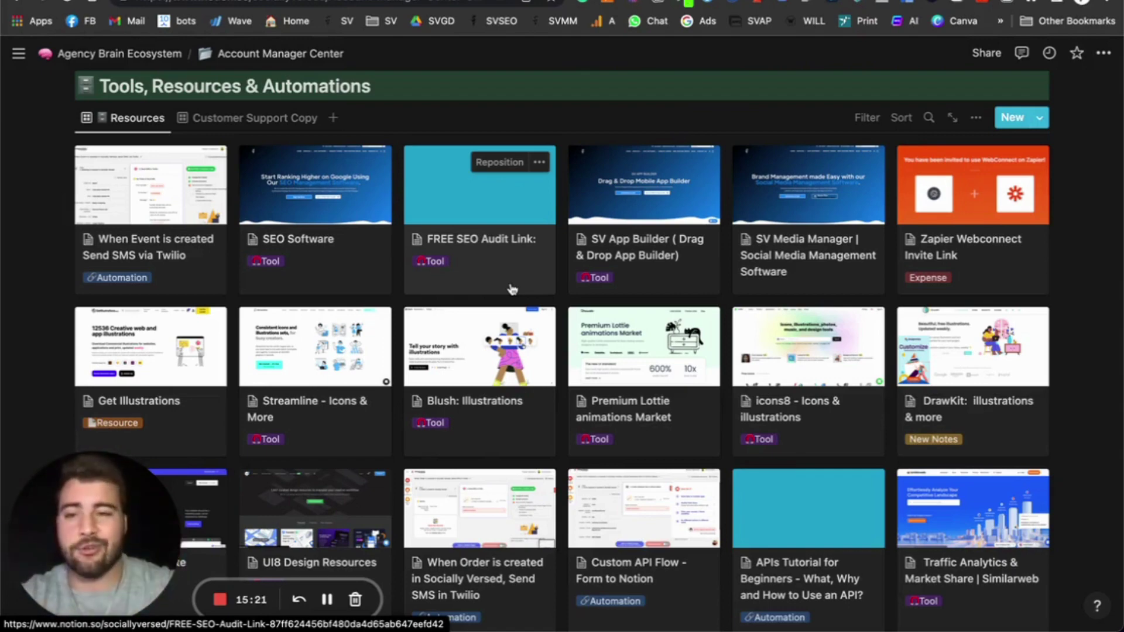
scroll(311, 117, up, 15)
click(168, 55)
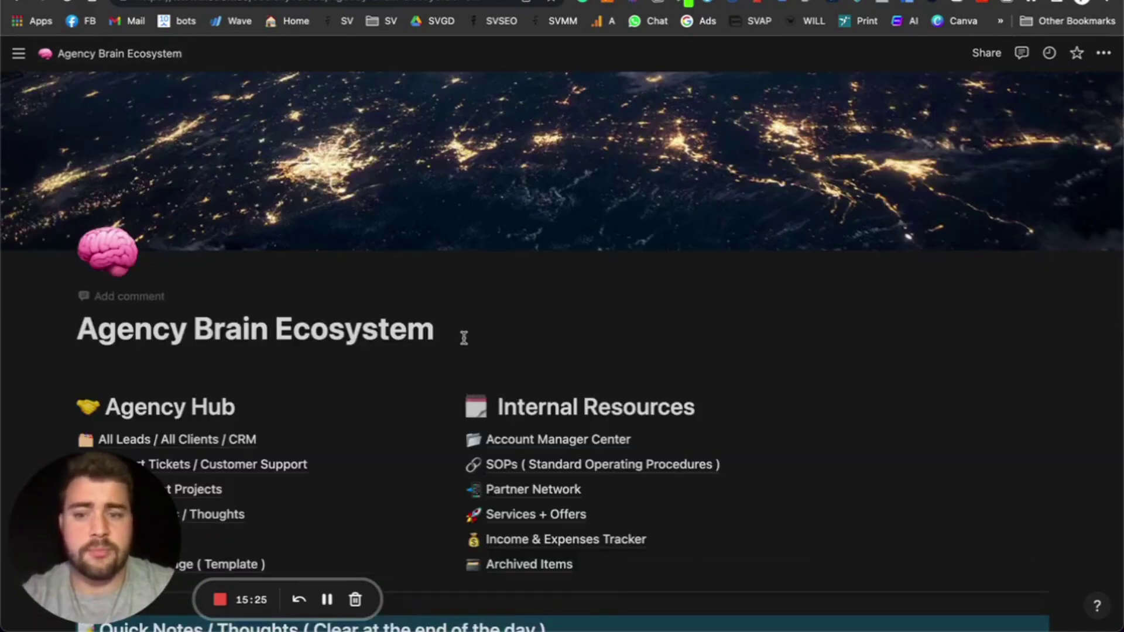
Open the SOPs page, browse its ALL SOPS gallery, then return to the dashboard
scroll(463, 336, down, 4)
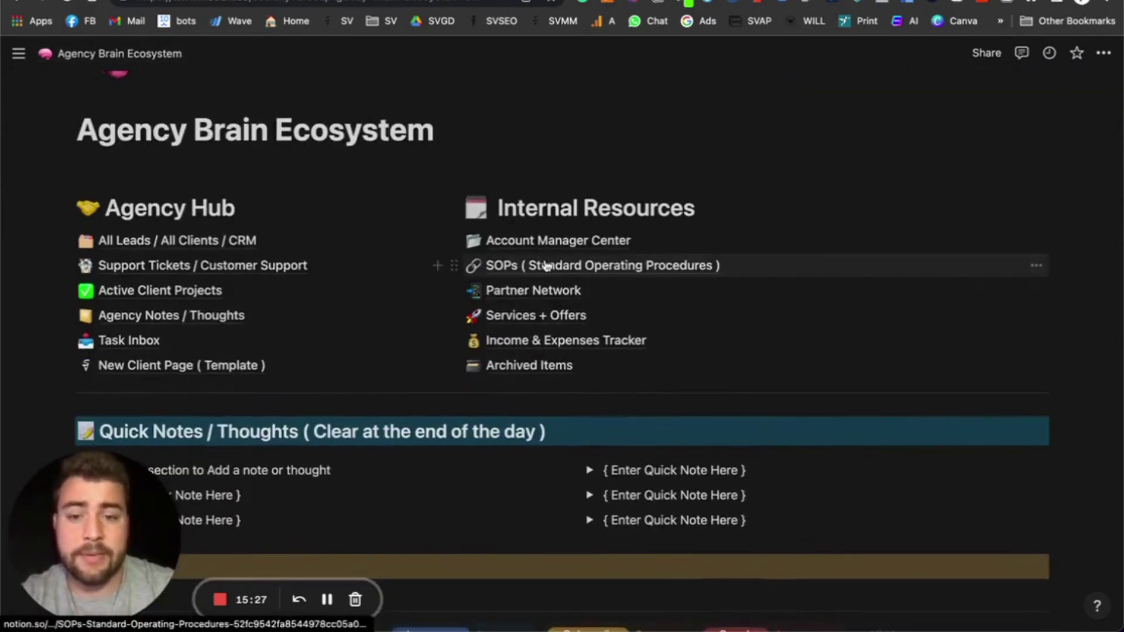
click(545, 267)
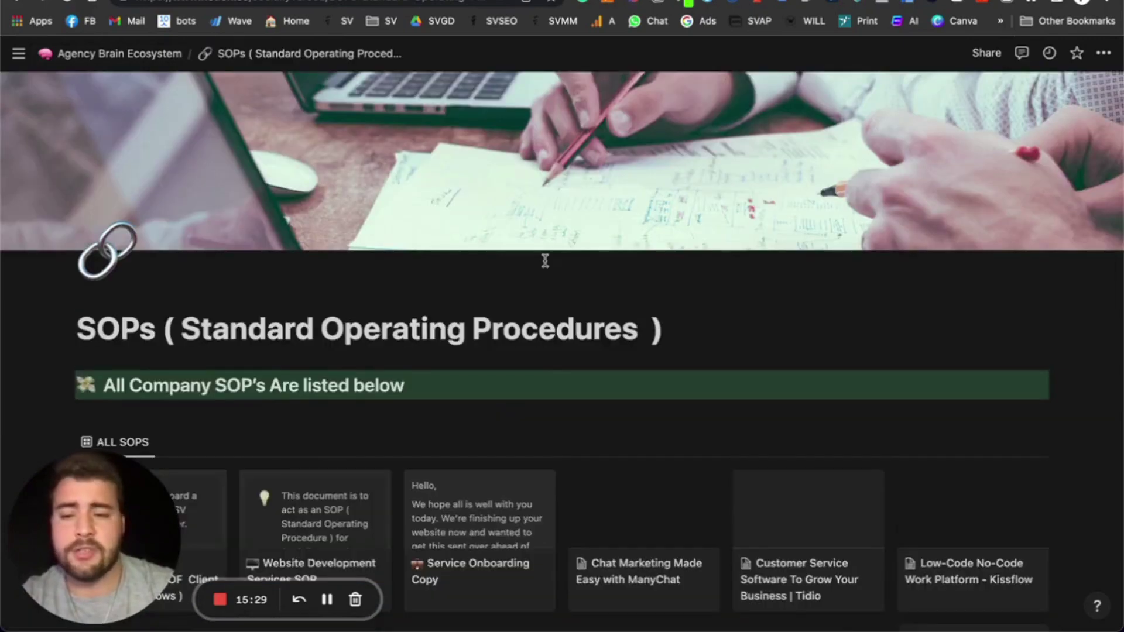
scroll(564, 381, down, 9)
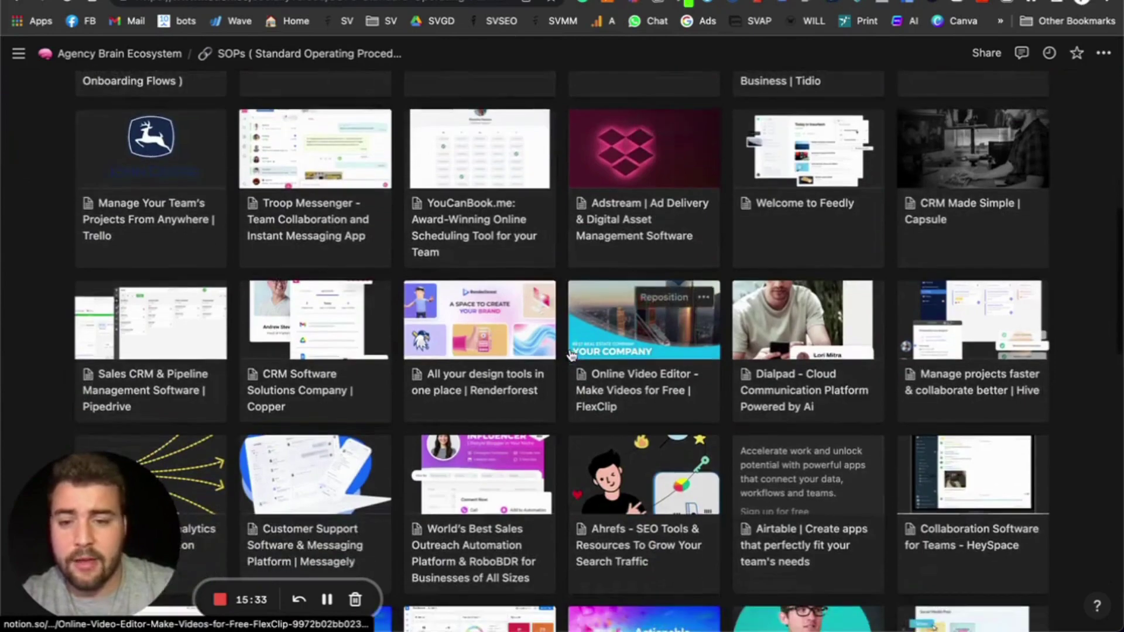
scroll(478, 275, up, 9)
scroll(325, 258, down, 6)
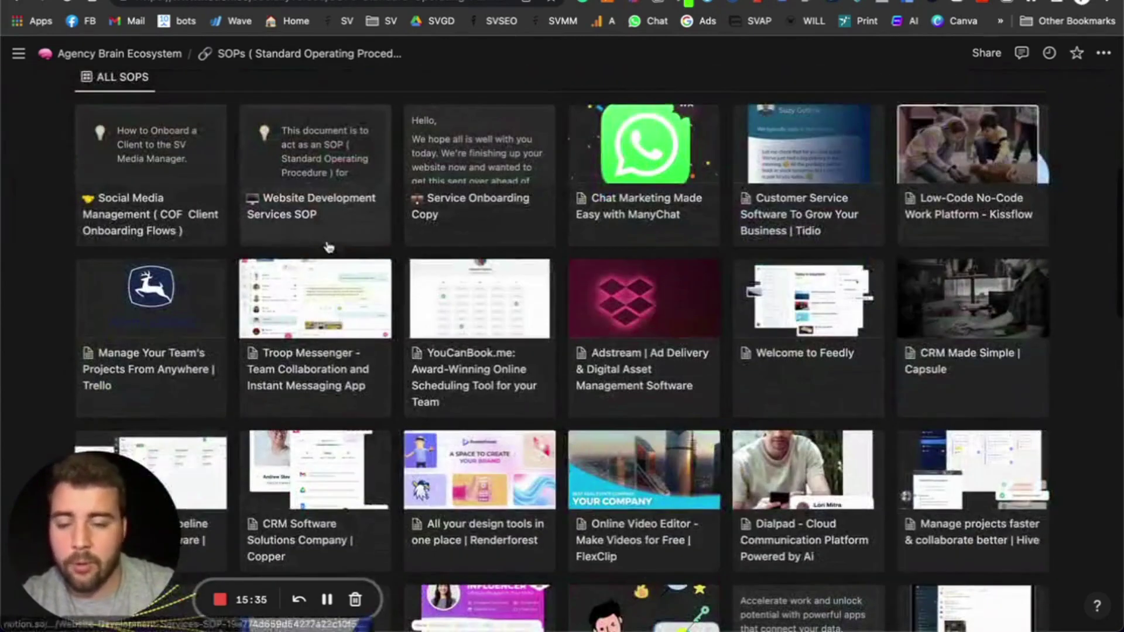
scroll(329, 247, down, 3)
scroll(329, 247, down, 3)
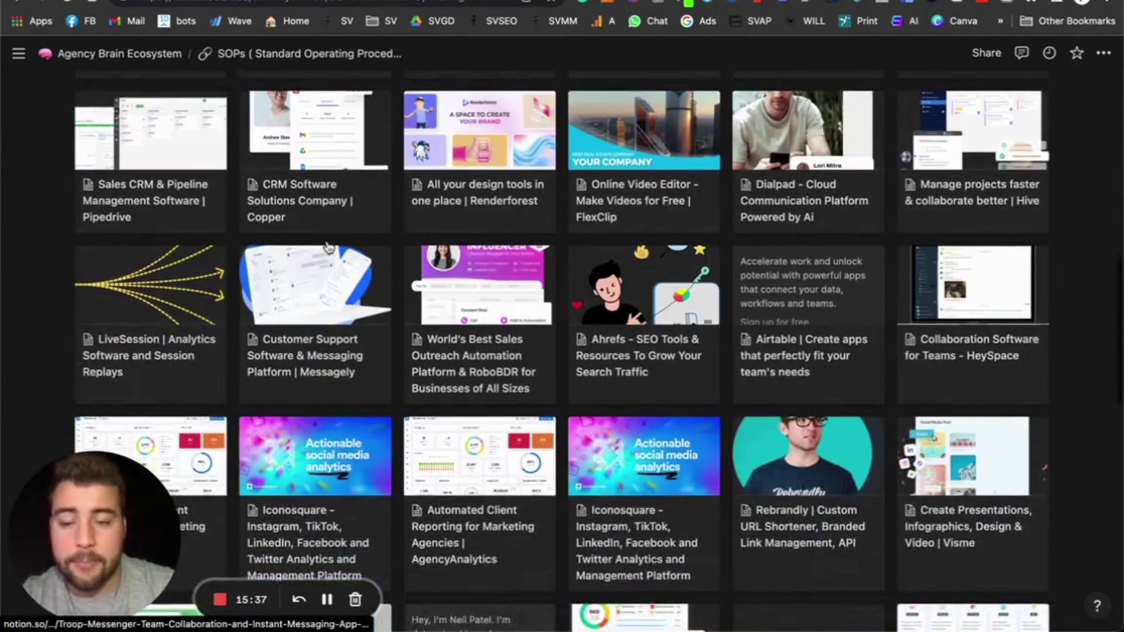
scroll(329, 247, up, 8)
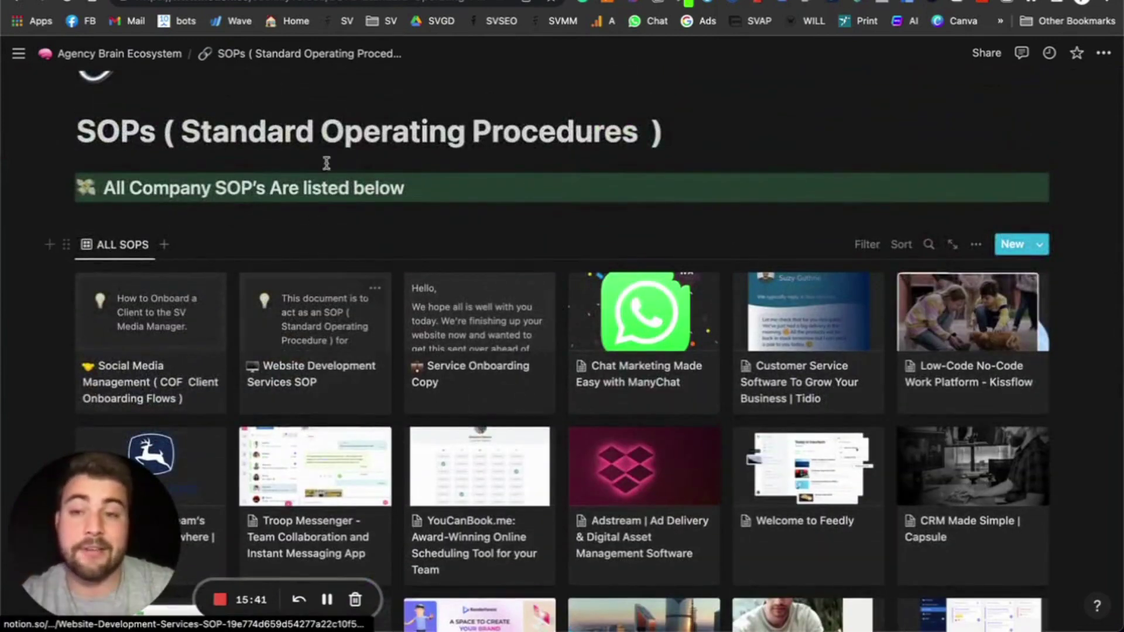
click(151, 52)
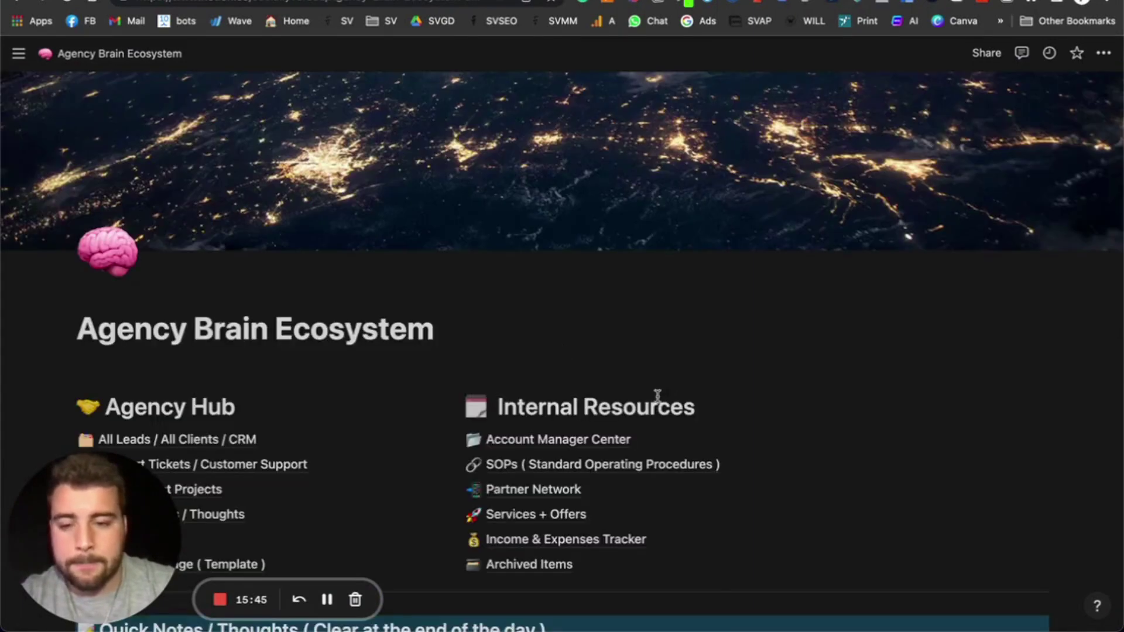
scroll(644, 422, down, 4)
click(546, 371)
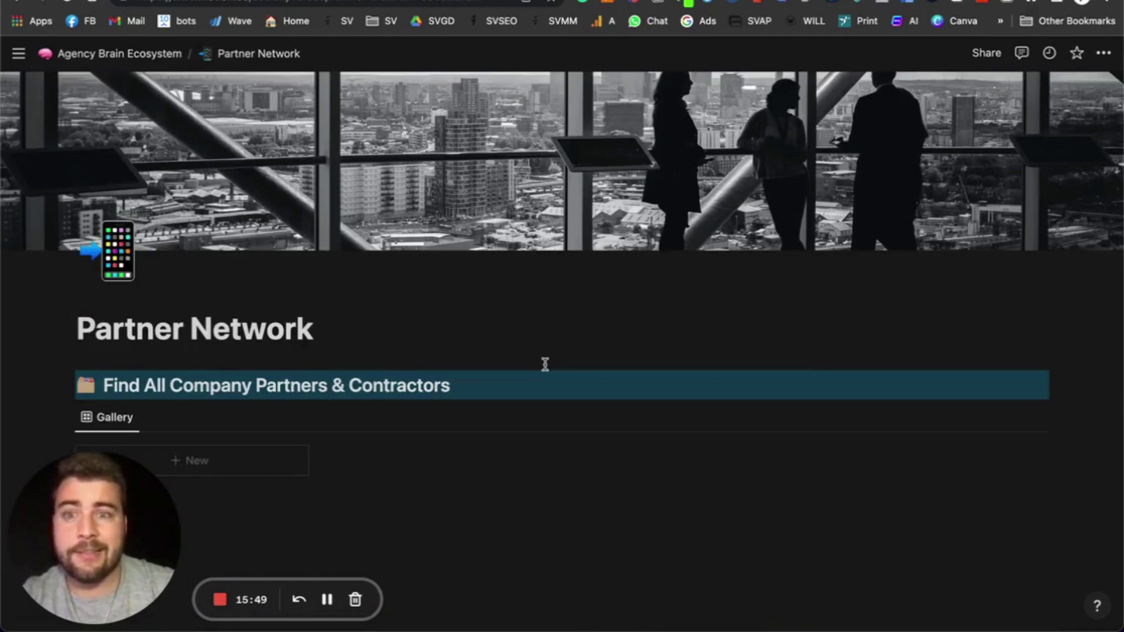
scroll(545, 364, down, 1)
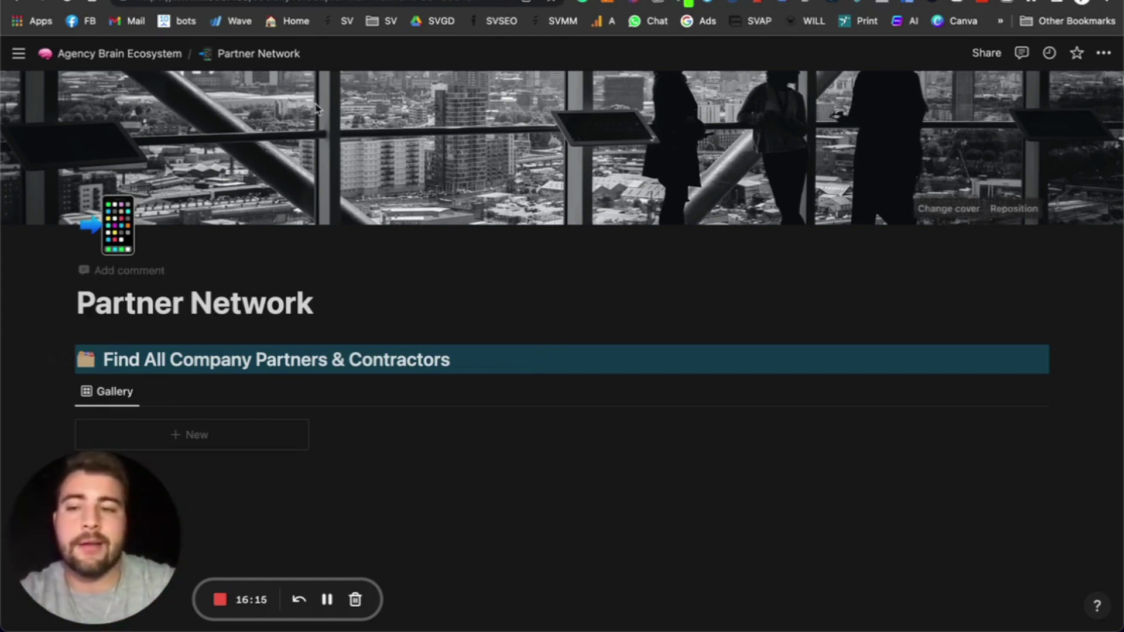
click(141, 59)
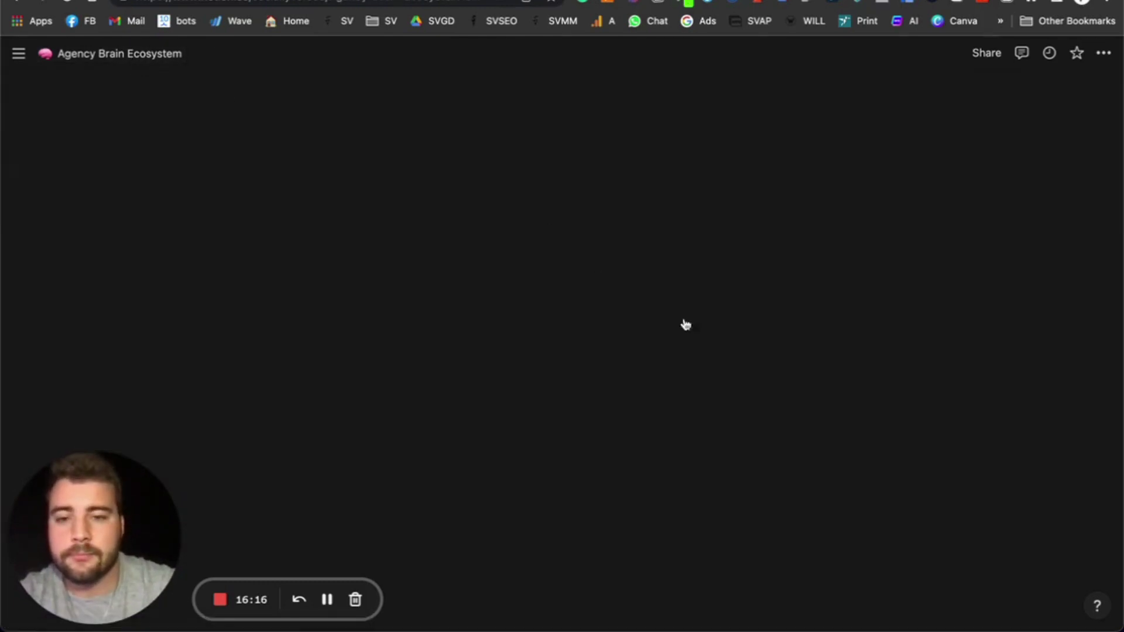
Scroll the dashboard down to the Internal Resources list
scroll(696, 328, down, 3)
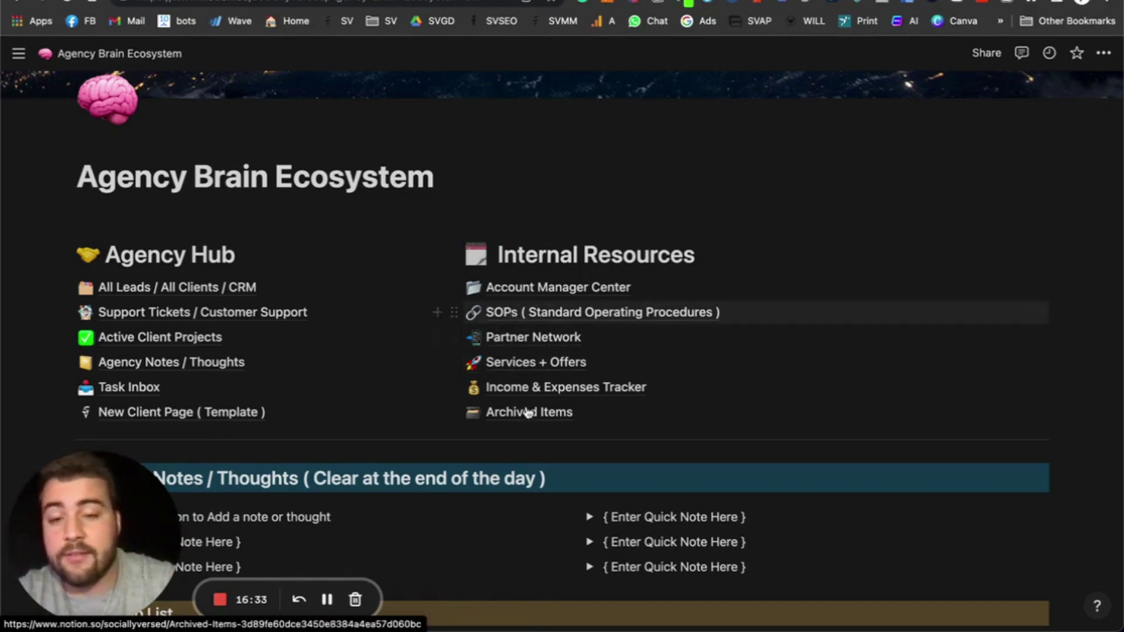
Open the Income & Expenses Tracker and add a Tags filter to its gallery
click(499, 395)
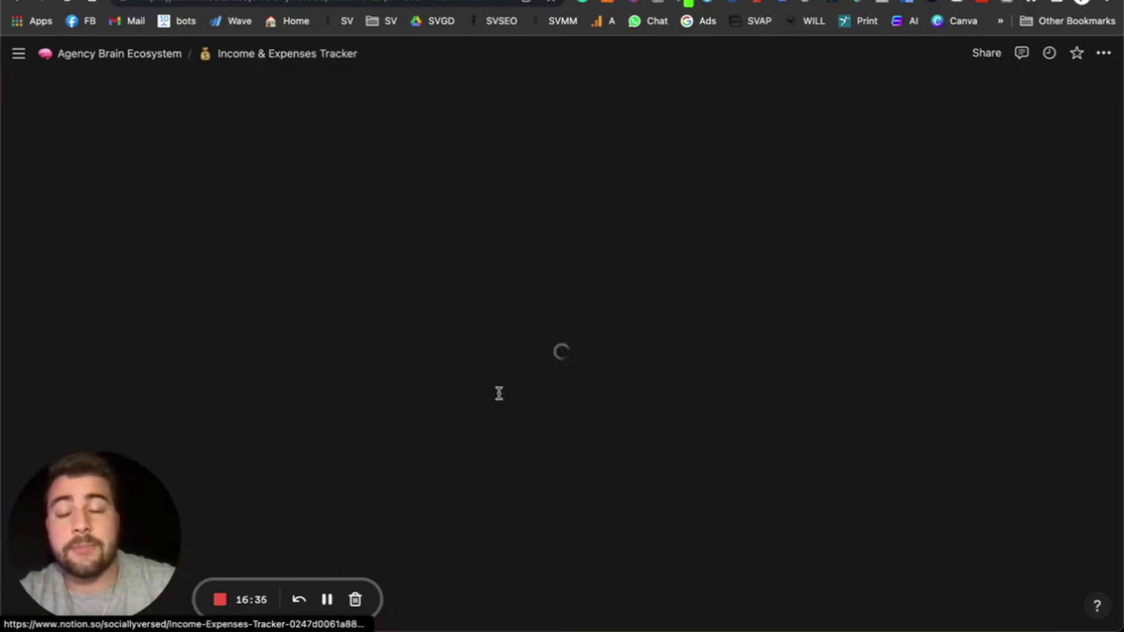
scroll(499, 395, down, 3)
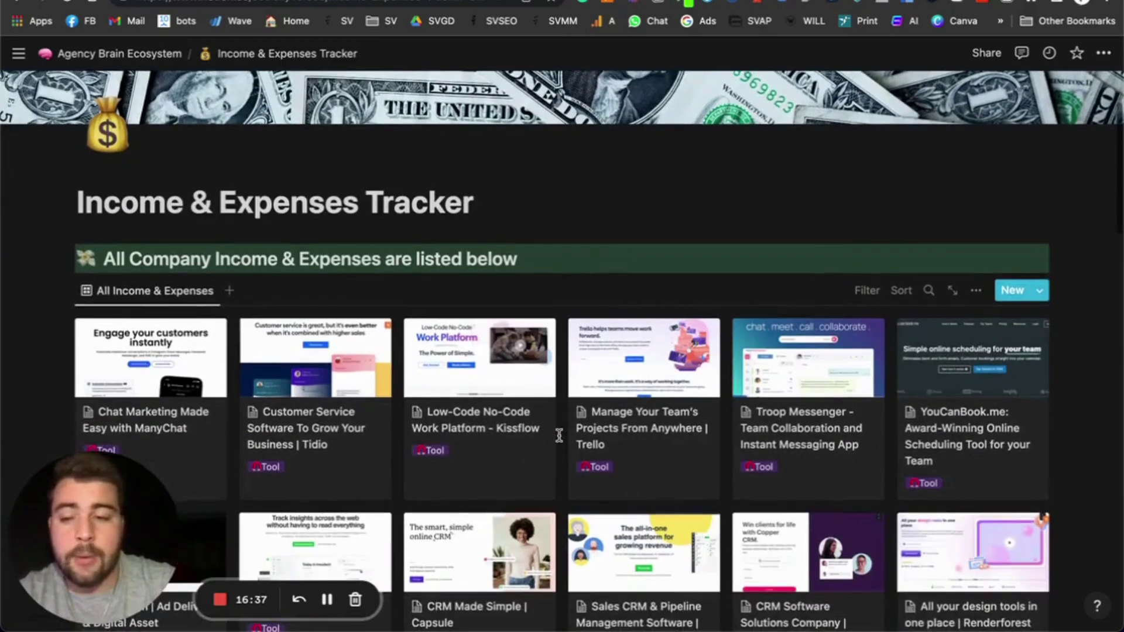
click(861, 298)
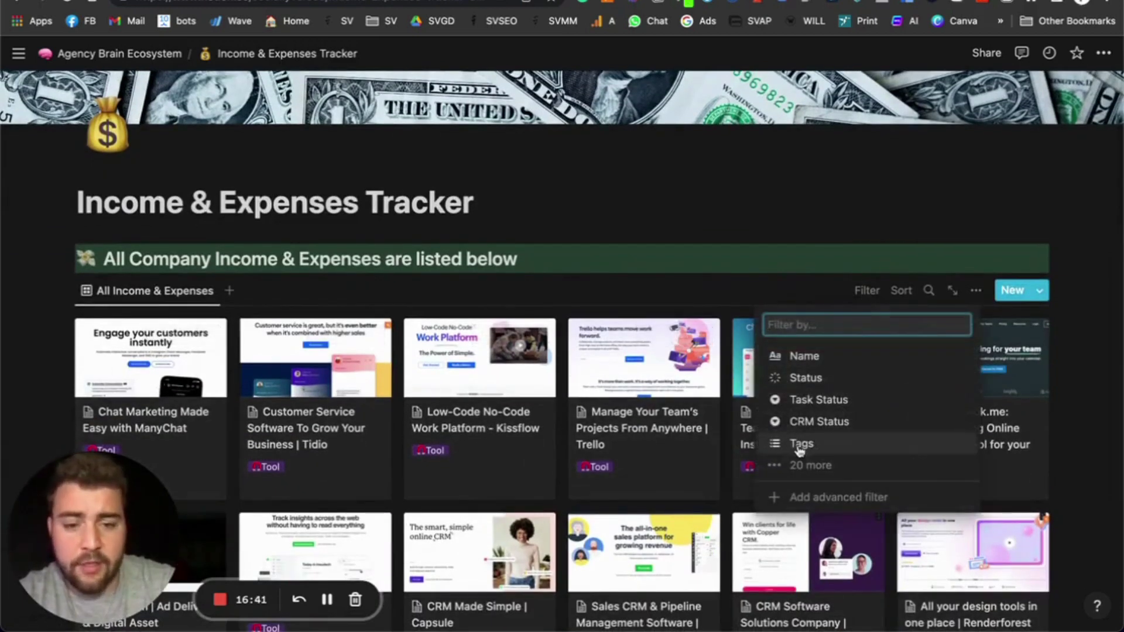
click(800, 443)
scroll(146, 450, down, 5)
drag(83, 505, 791, 412)
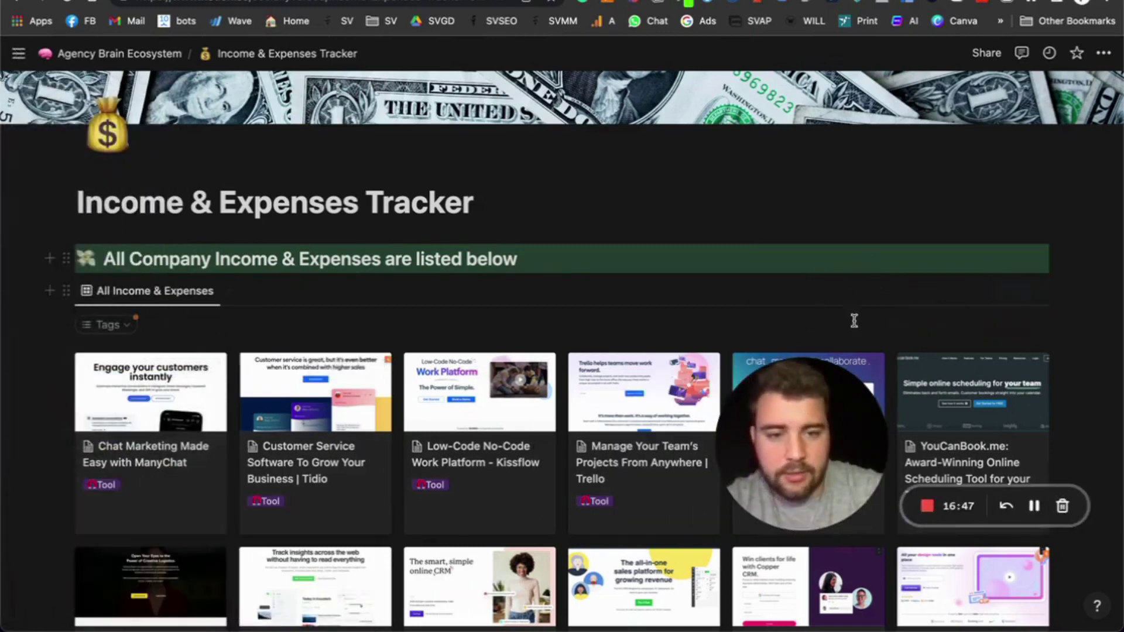
click(869, 291)
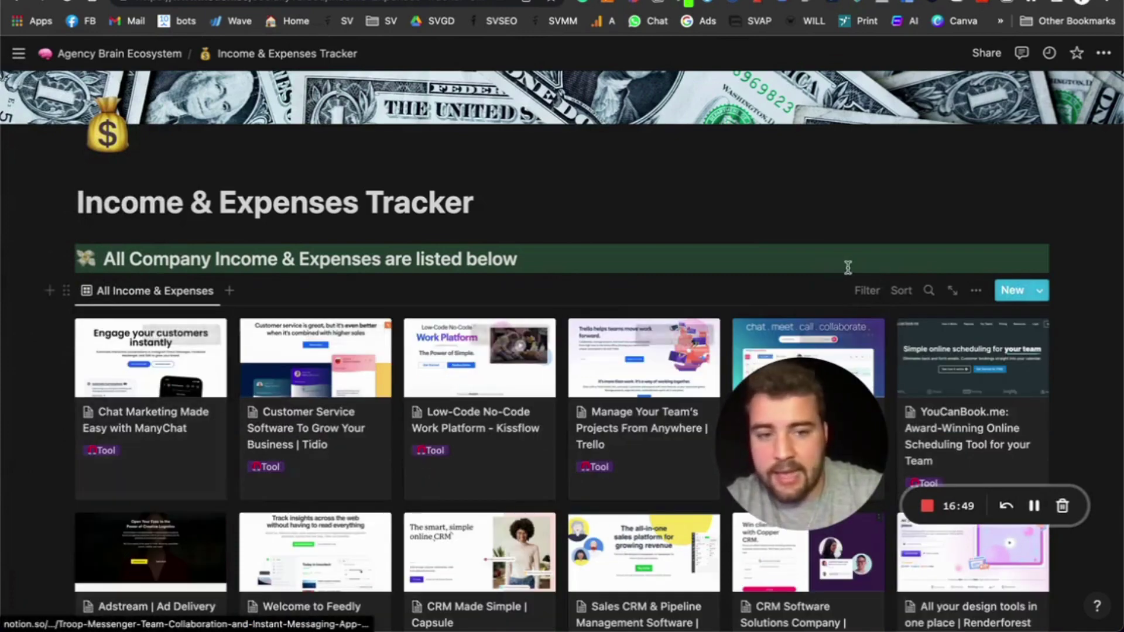
click(867, 291)
Limit the Tags filter to Expense and Income, leaving Client Page Test 6 income and two expenses
click(103, 333)
scroll(125, 514, down, 5)
click(81, 568)
click(63, 588)
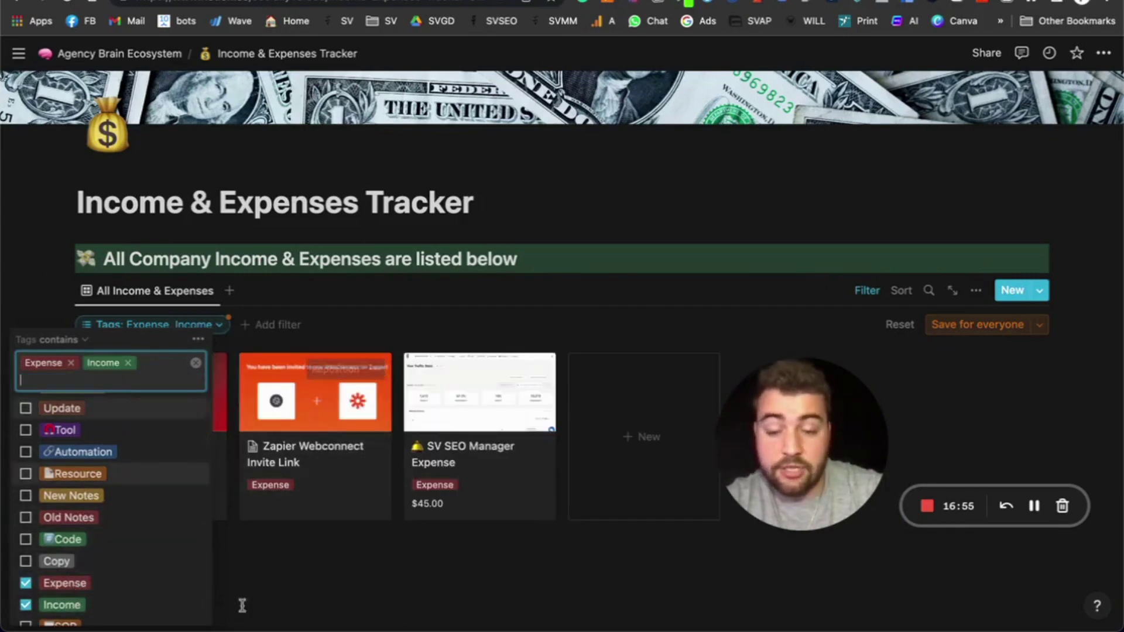
click(303, 604)
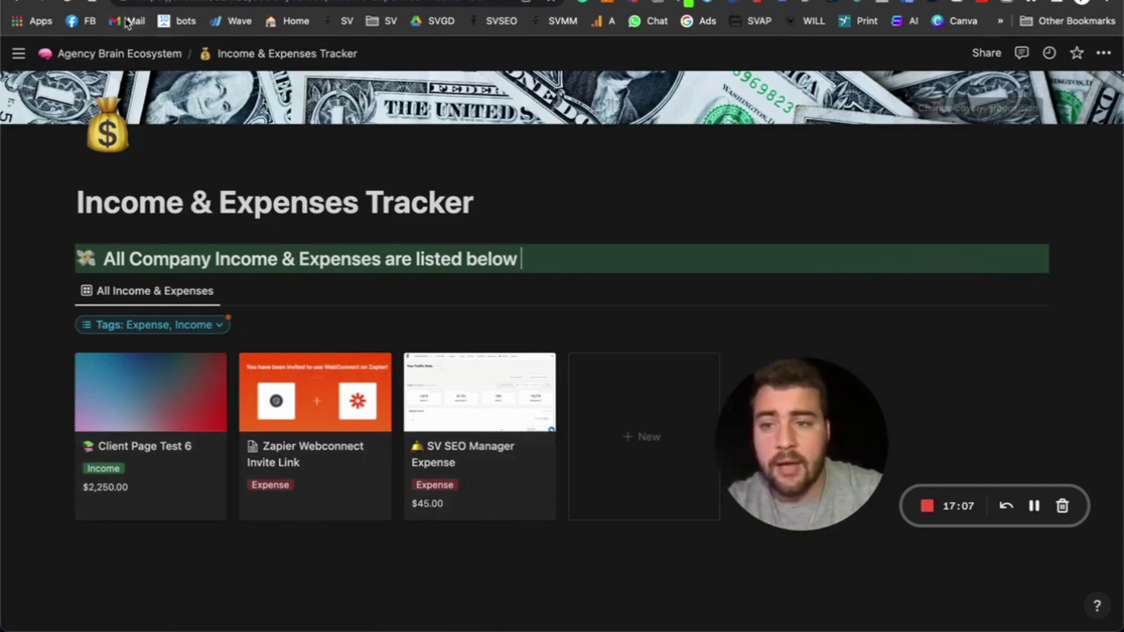
drag(762, 445, 20, 536)
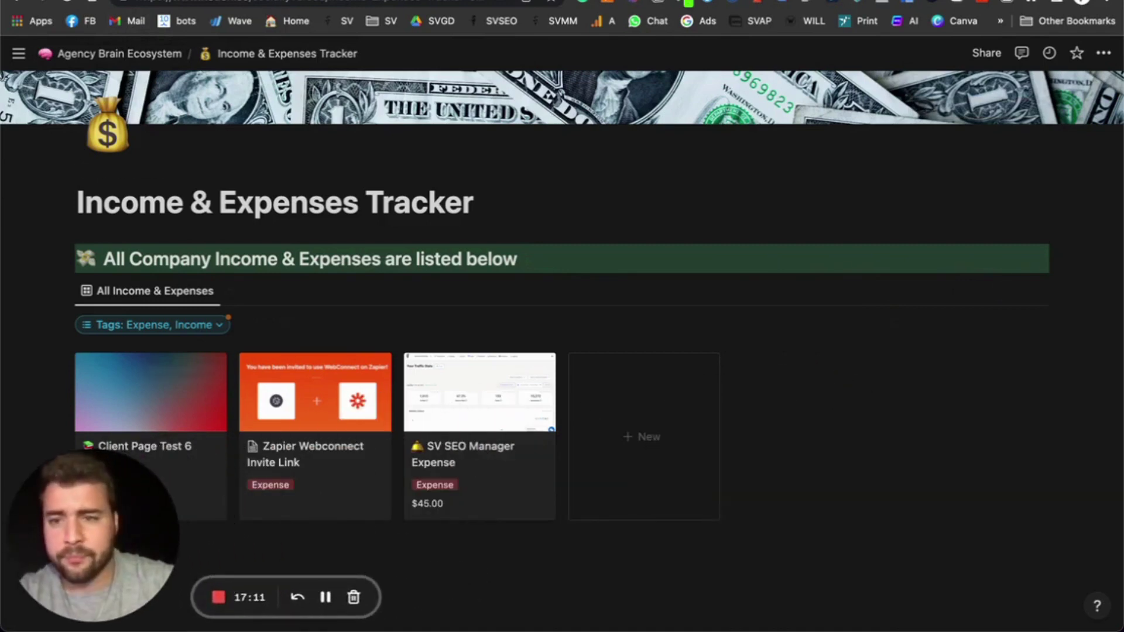
Go back to the dashboard and open the Archived Items page
click(118, 57)
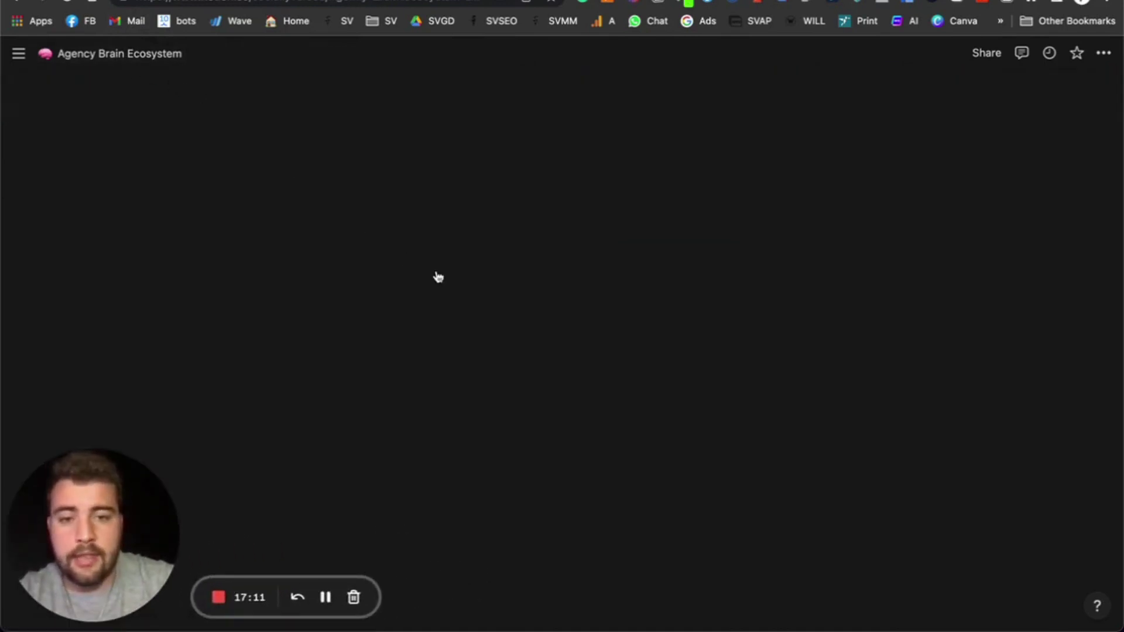
scroll(632, 246, down, 3)
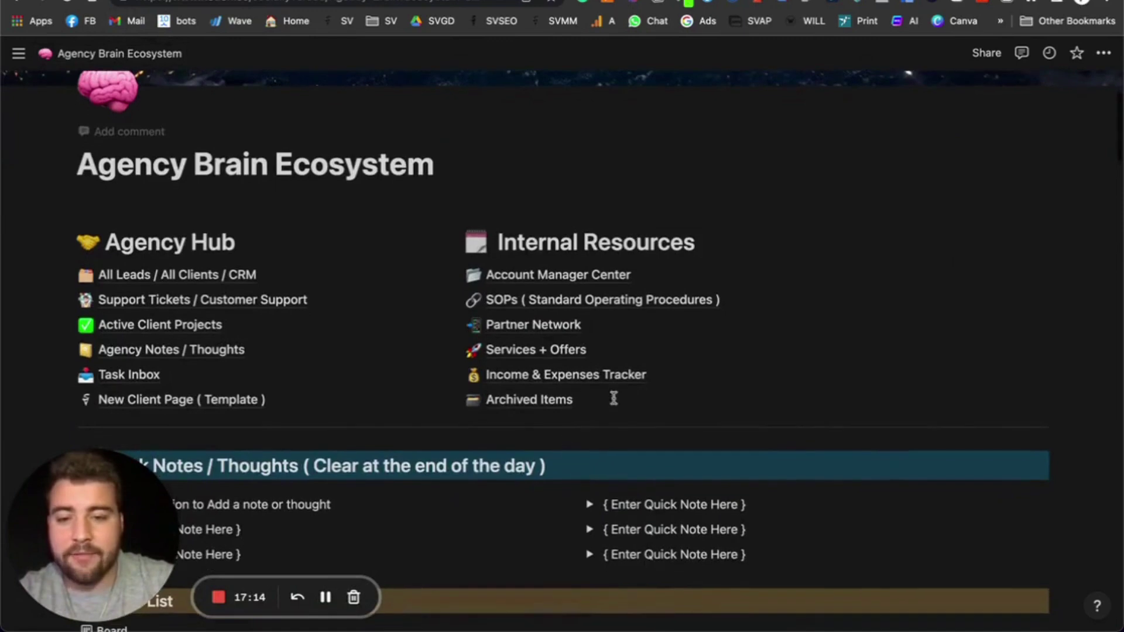
click(512, 402)
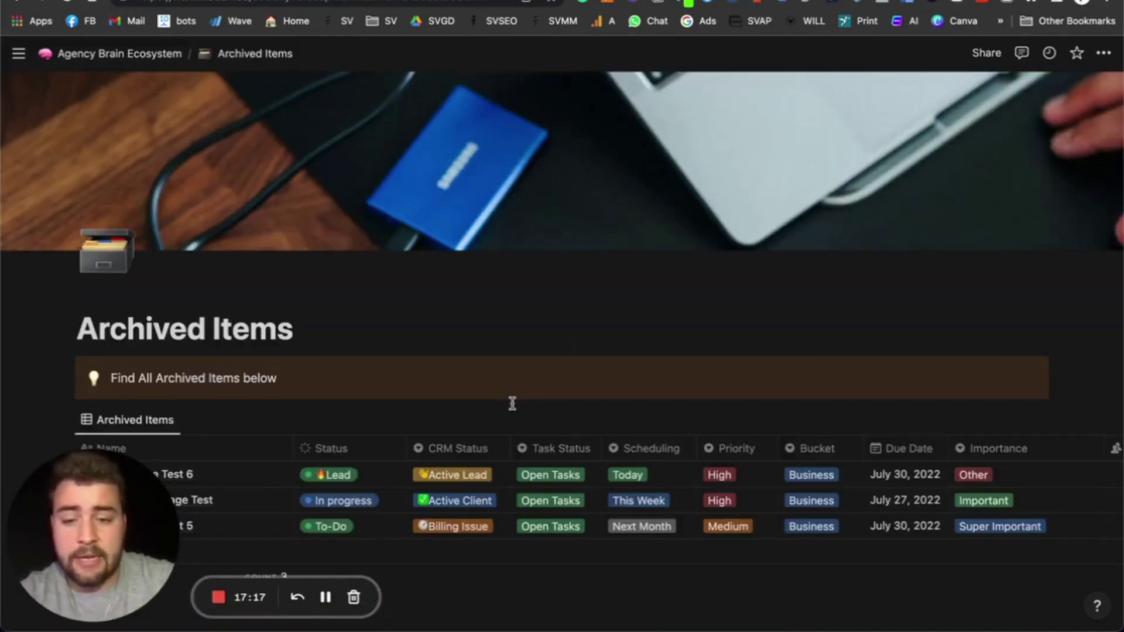
Tick the Archived? checkbox for Client Page Test 6 and show the table's filter rule
scroll(316, 322, down, 3)
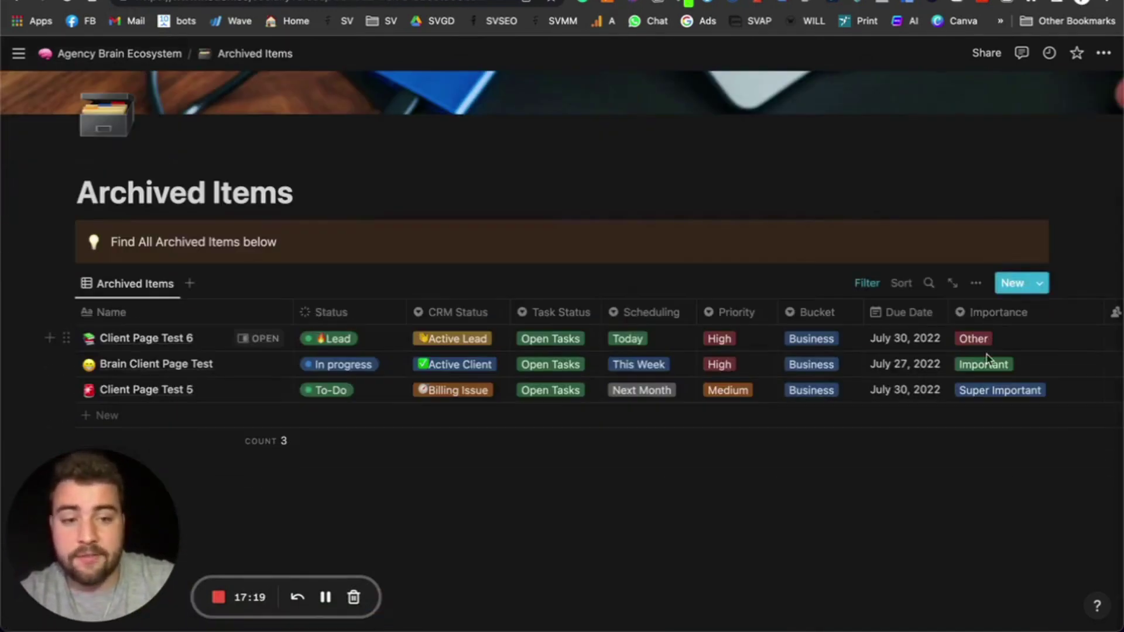
scroll(553, 389, right, 15)
scroll(549, 384, right, 10)
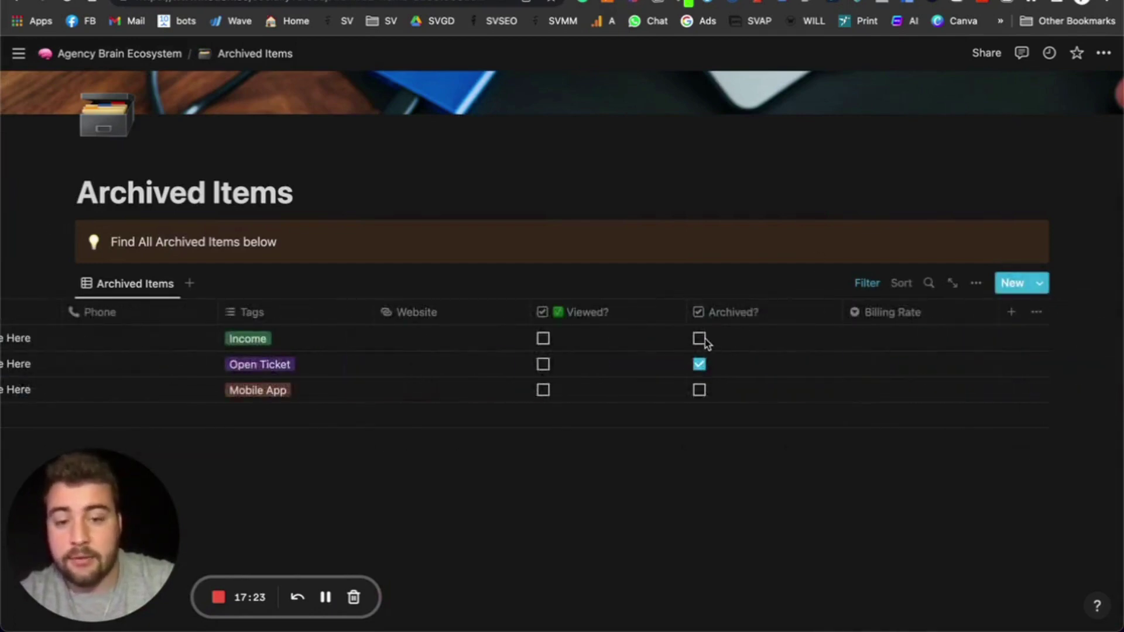
scroll(673, 360, left, 20)
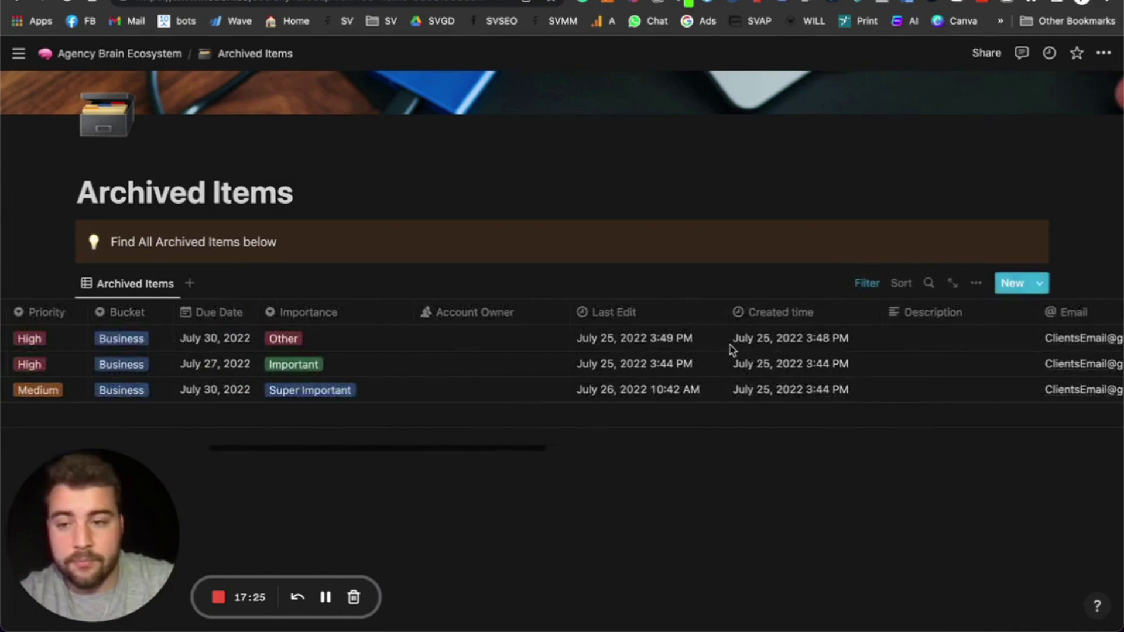
scroll(730, 349, left, 10)
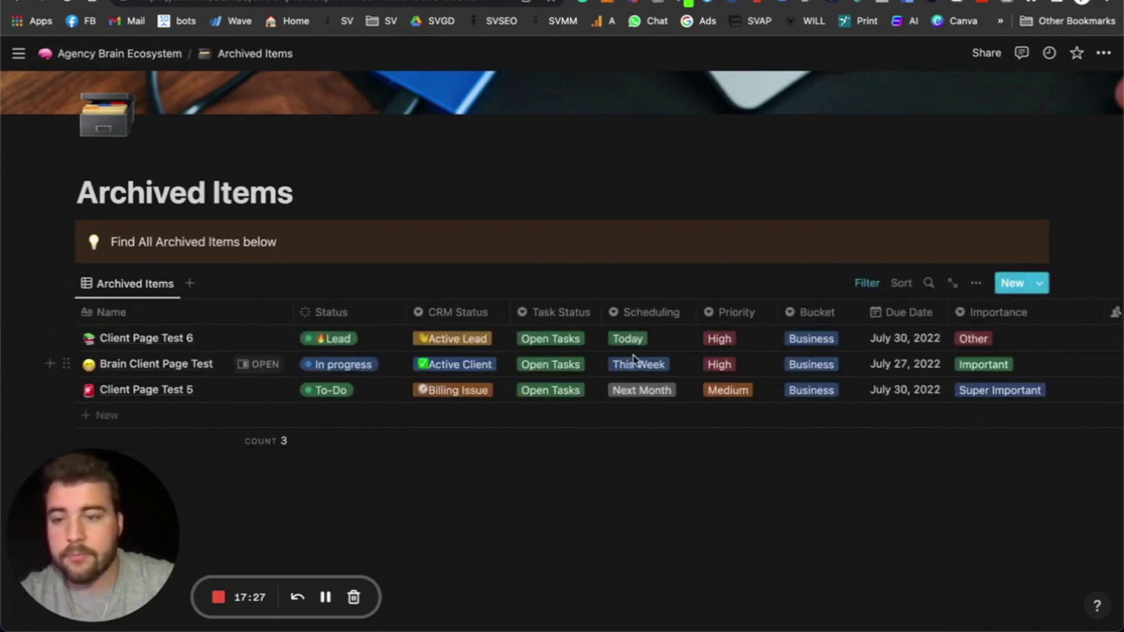
scroll(635, 356, right, 20)
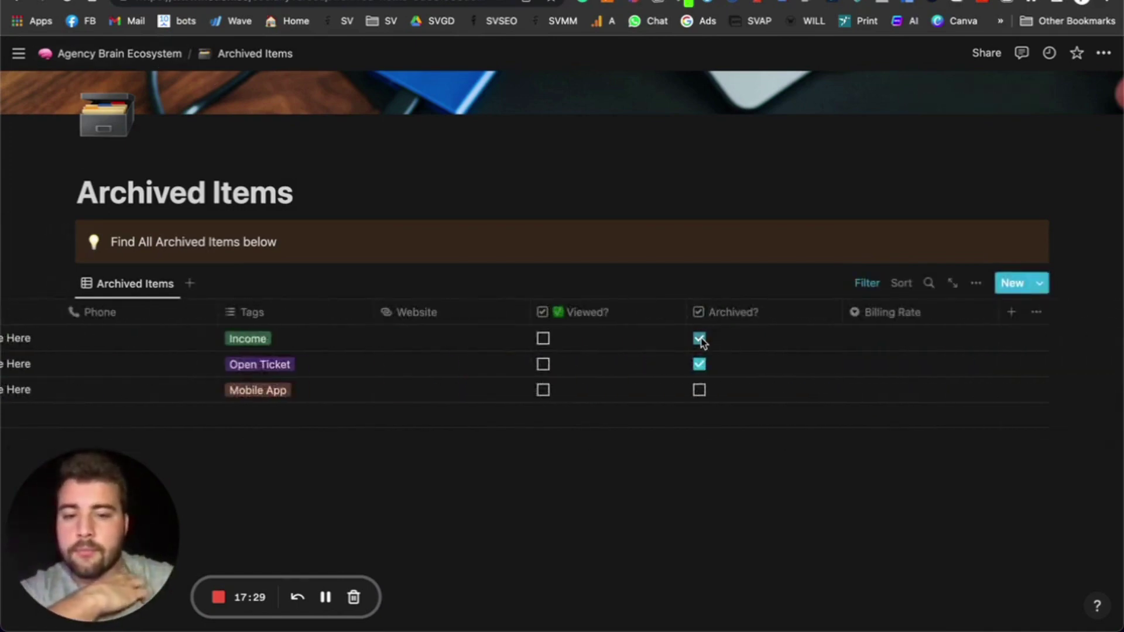
click(699, 389)
scroll(631, 369, left, 20)
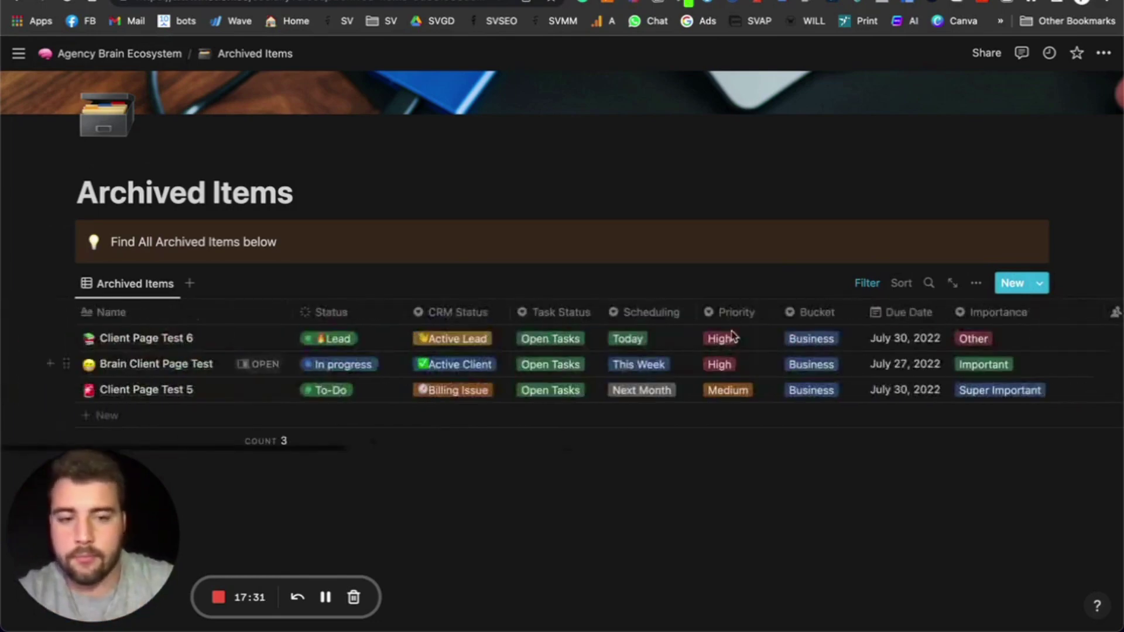
click(870, 288)
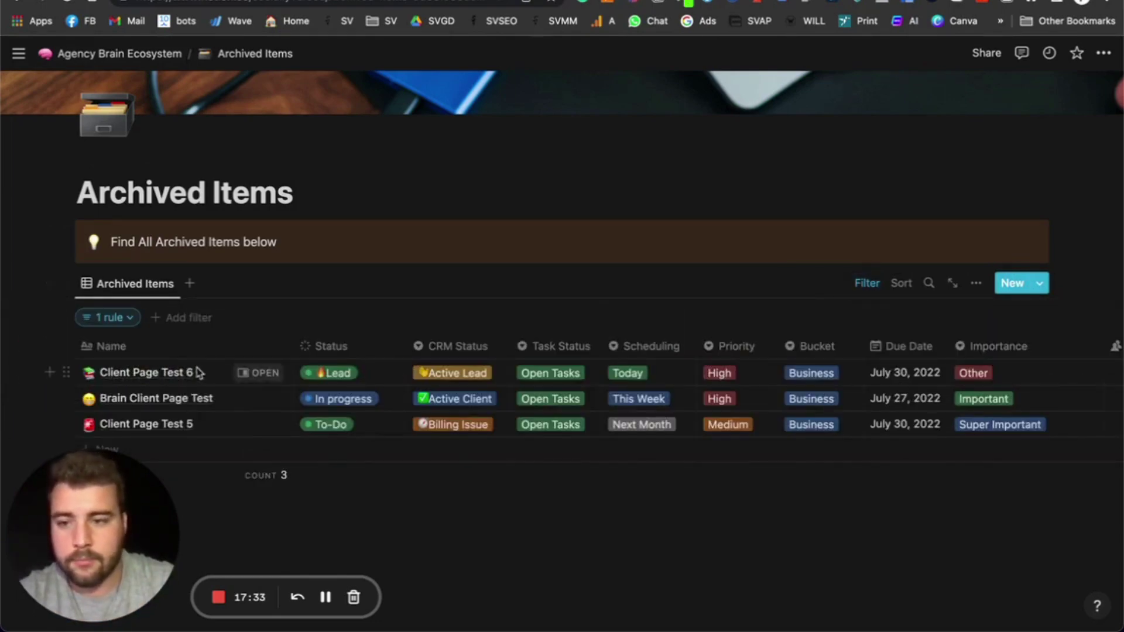
click(120, 53)
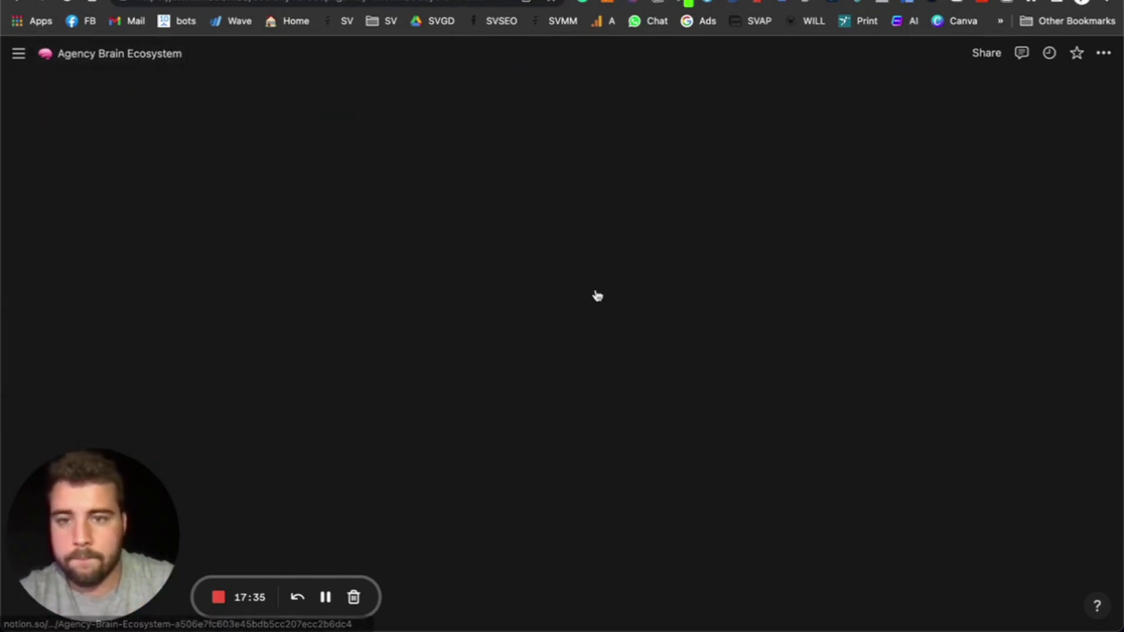